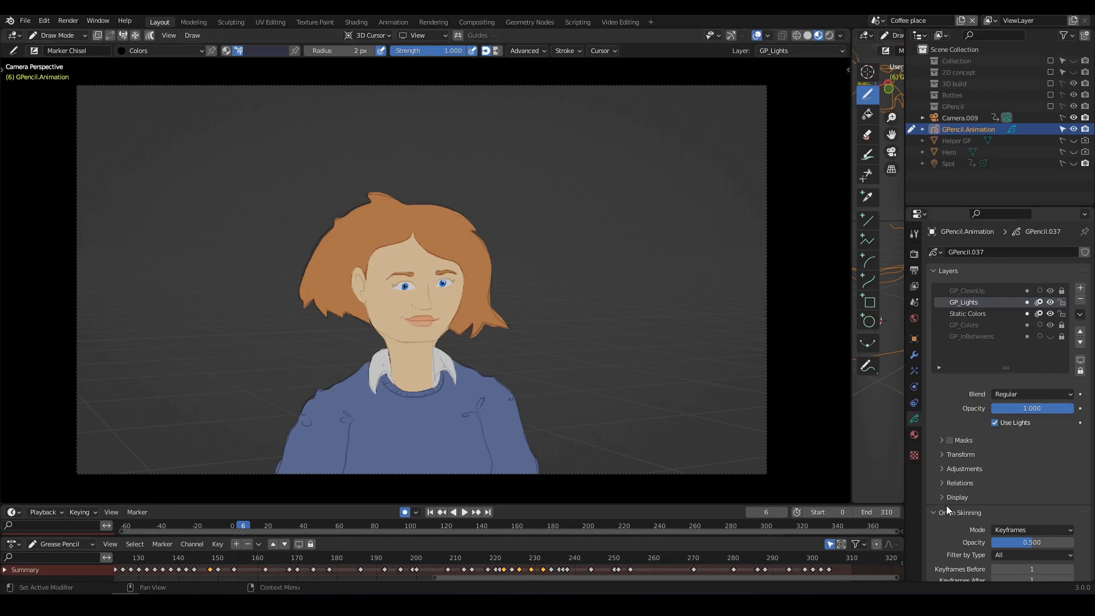
# Enable masking on the GP_Lights layer and add GP_Colors as its mask layer
pyautogui.click(942, 441)
pyautogui.click(950, 439)
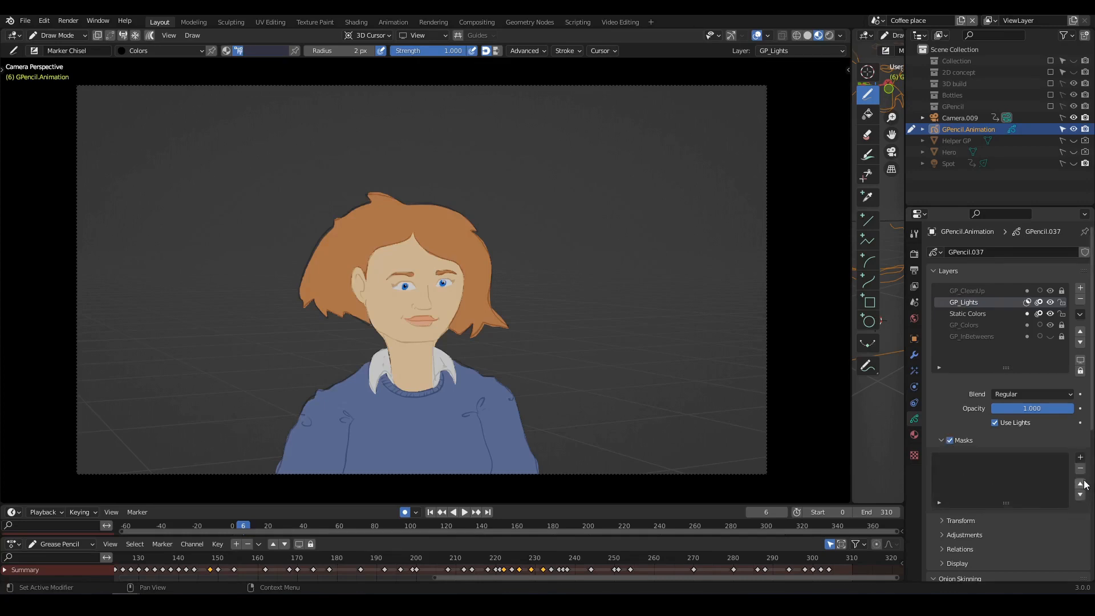
pyautogui.click(1080, 457)
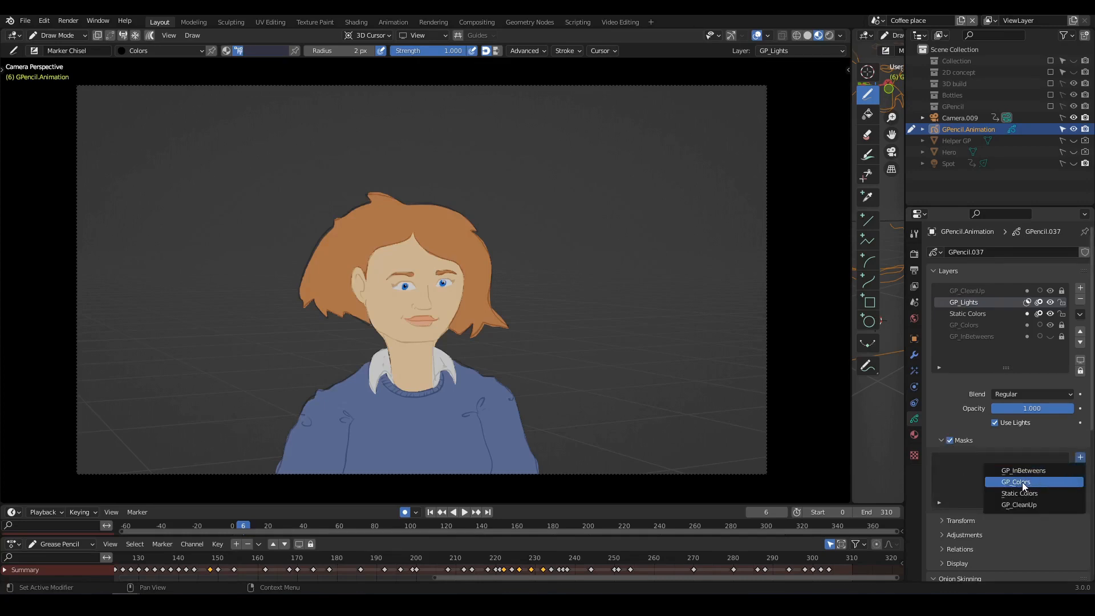
pyautogui.click(1021, 482)
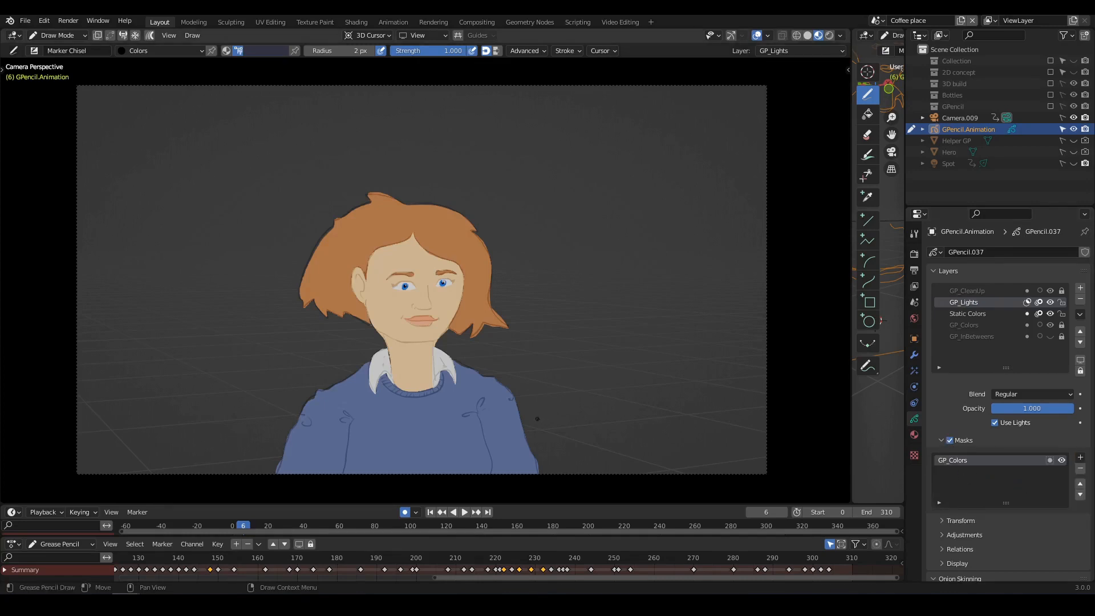
pyautogui.moveTo(540, 417)
pyautogui.keyDown('shift'); pyautogui.mouseDown(button='middle')
pyautogui.moveTo(562, 403)
pyautogui.moveTo(572, 410)
pyautogui.mouseUp(button='middle'); pyautogui.keyUp('shift')
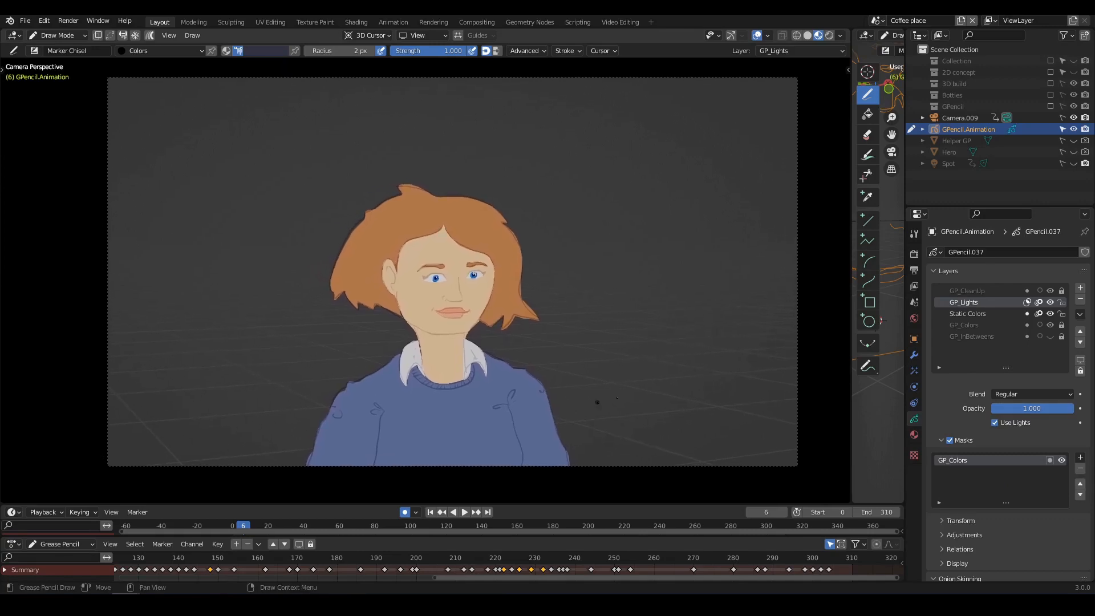
# Turn off onion skinning for the Static Colors and GP_Lights layers, and lock the Static Colors layer
pyautogui.click(1038, 313)
pyautogui.click(1038, 302)
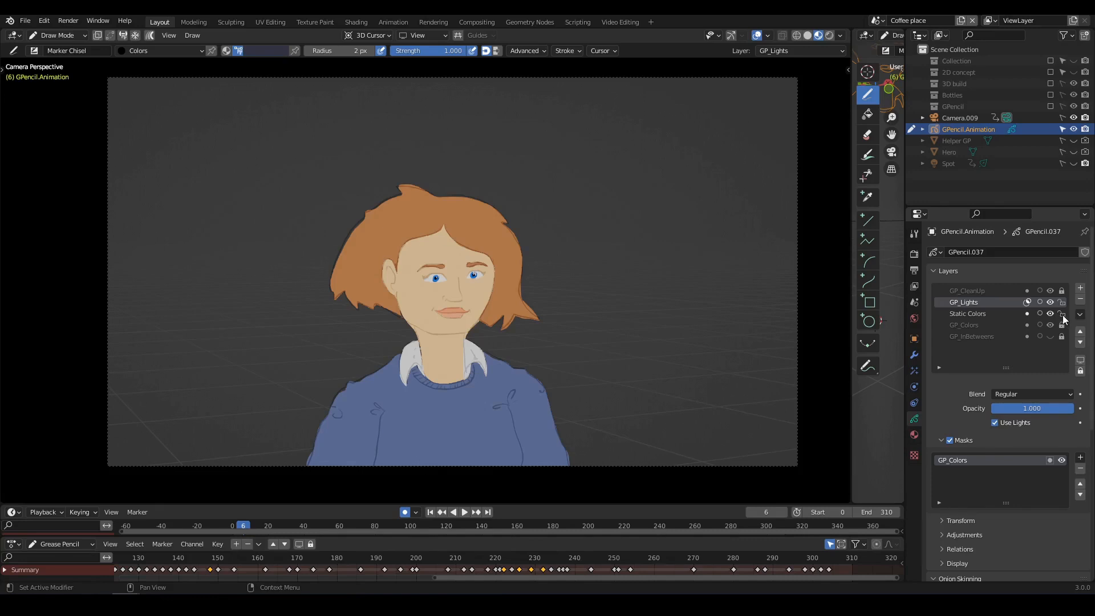
pyautogui.click(1062, 314)
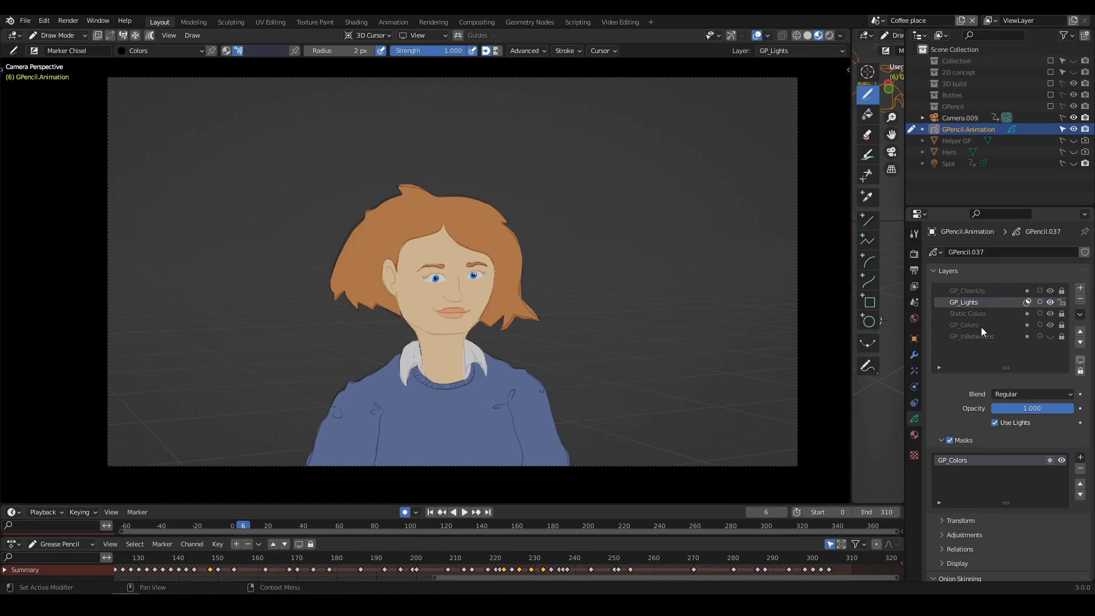
# Choose the pale cream swatch from the MelanieS palette as the brush's vertex color
pyautogui.click(915, 235)
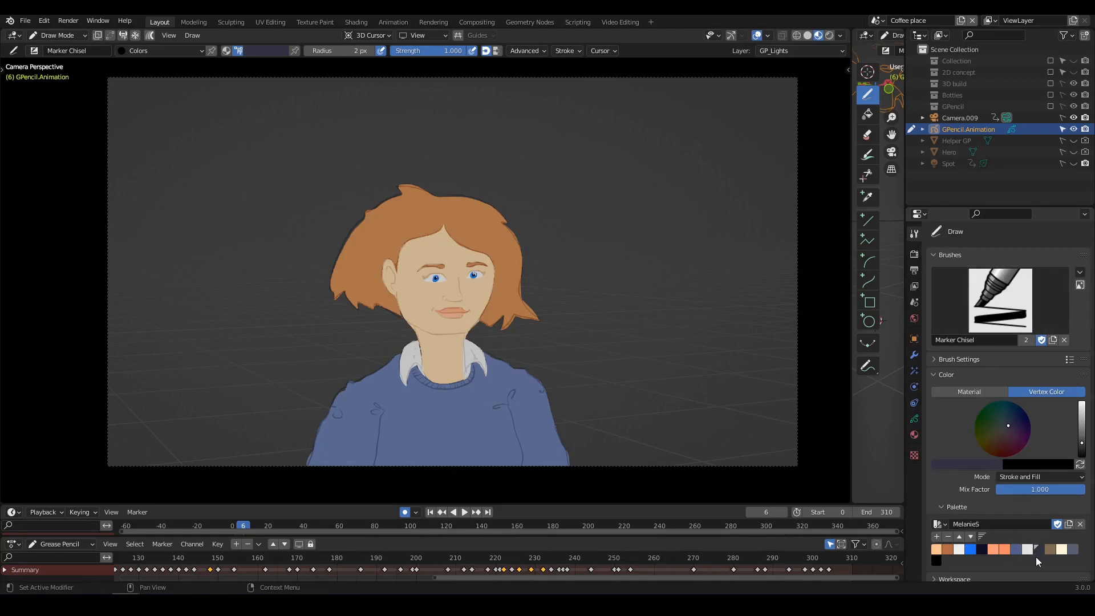
pyautogui.click(1061, 549)
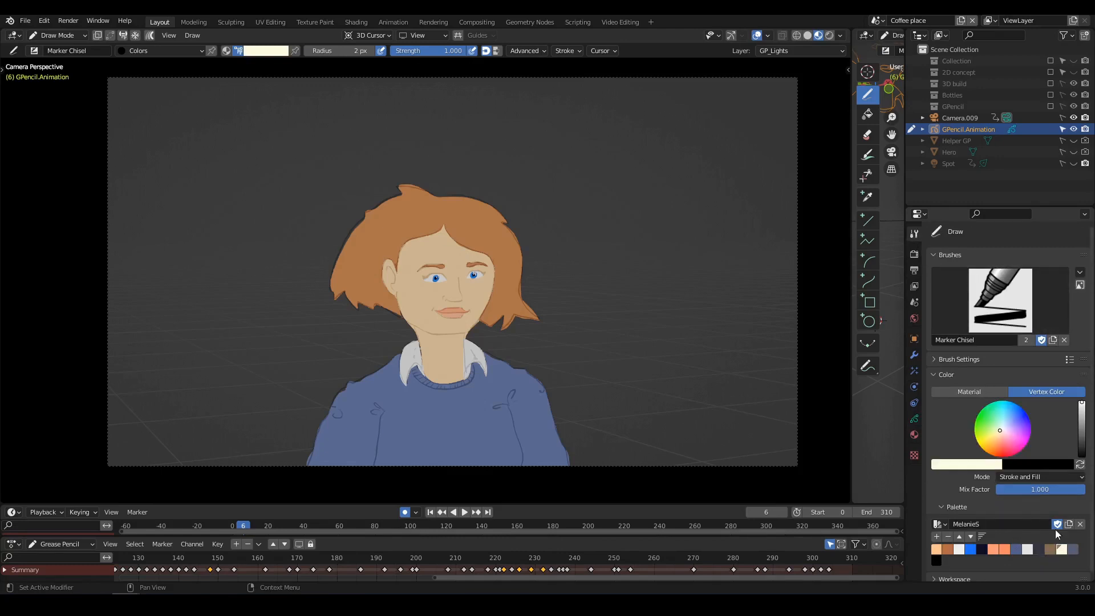
pyautogui.keyDown('shift'); pyautogui.moveTo(474, 417); pyautogui.dragTo(479, 411, button='middle'); pyautogui.keyUp('shift')
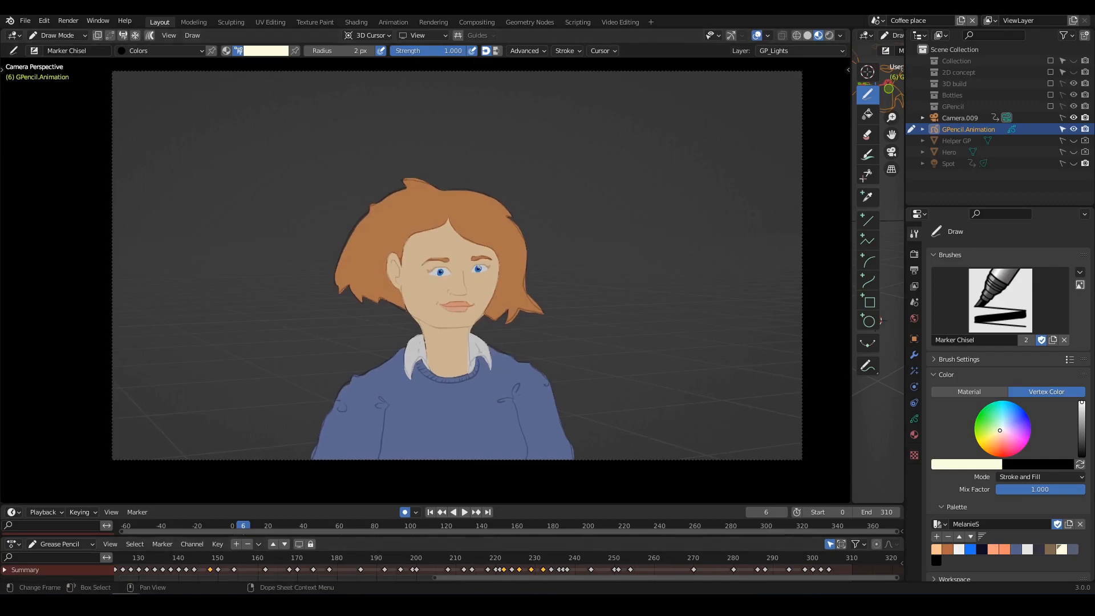
# Go to frame 0 of the animation
pyautogui.keyDown('ctrl'); pyautogui.hscroll(-5, 520, 567); pyautogui.keyUp('ctrl')
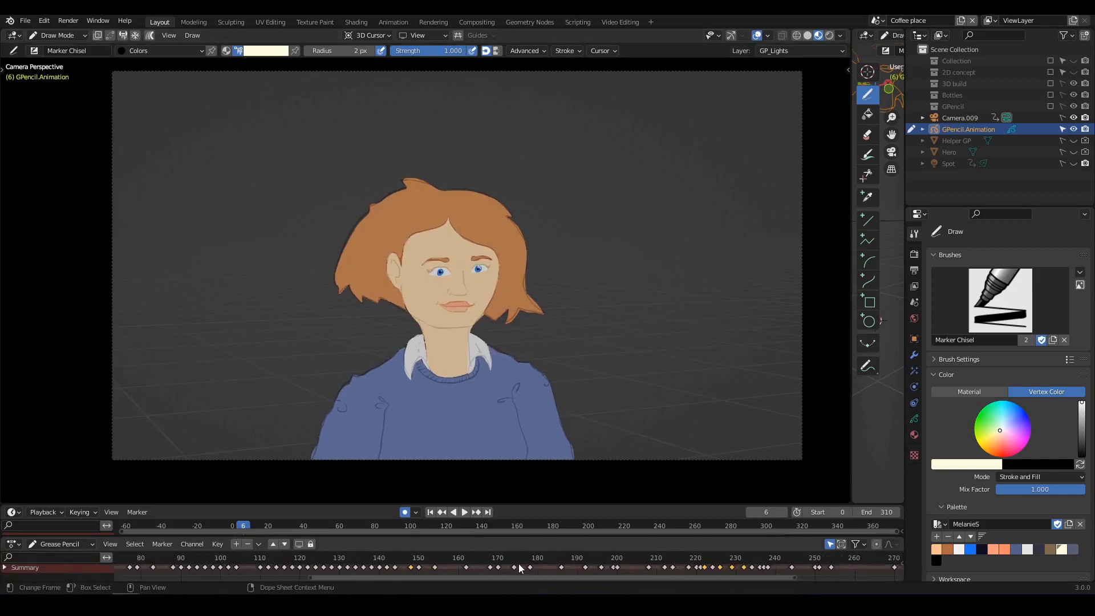
pyautogui.keyDown('ctrl'); pyautogui.hscroll(-2, 521, 567); pyautogui.keyUp('ctrl')
pyautogui.keyDown('ctrl'); pyautogui.hscroll(-2, 467, 570); pyautogui.keyUp('ctrl')
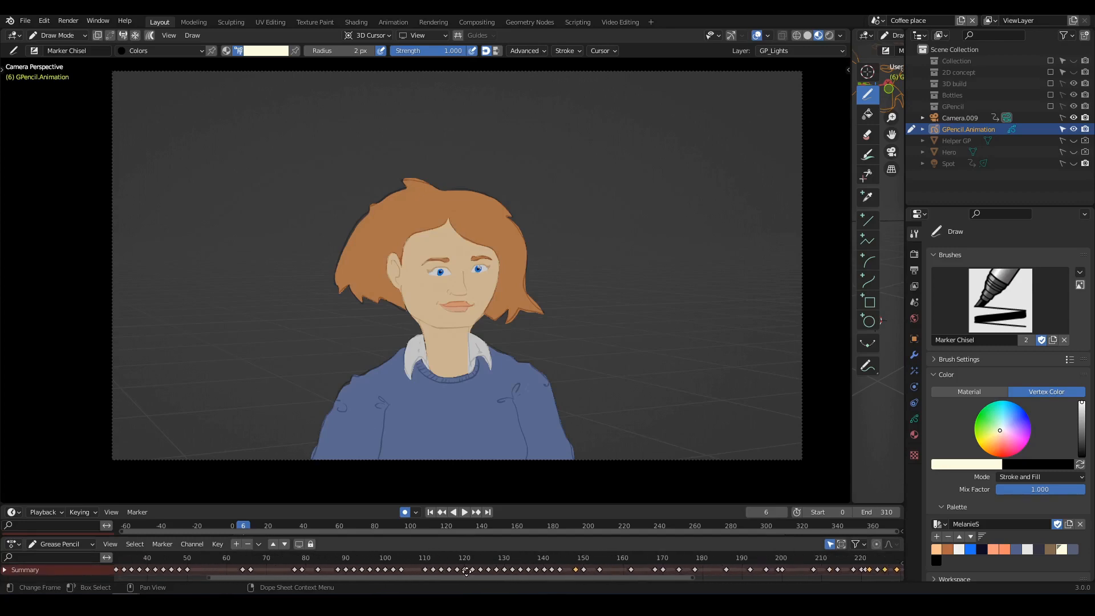
pyautogui.keyDown('ctrl'); pyautogui.hscroll(-6, 467, 570); pyautogui.keyUp('ctrl')
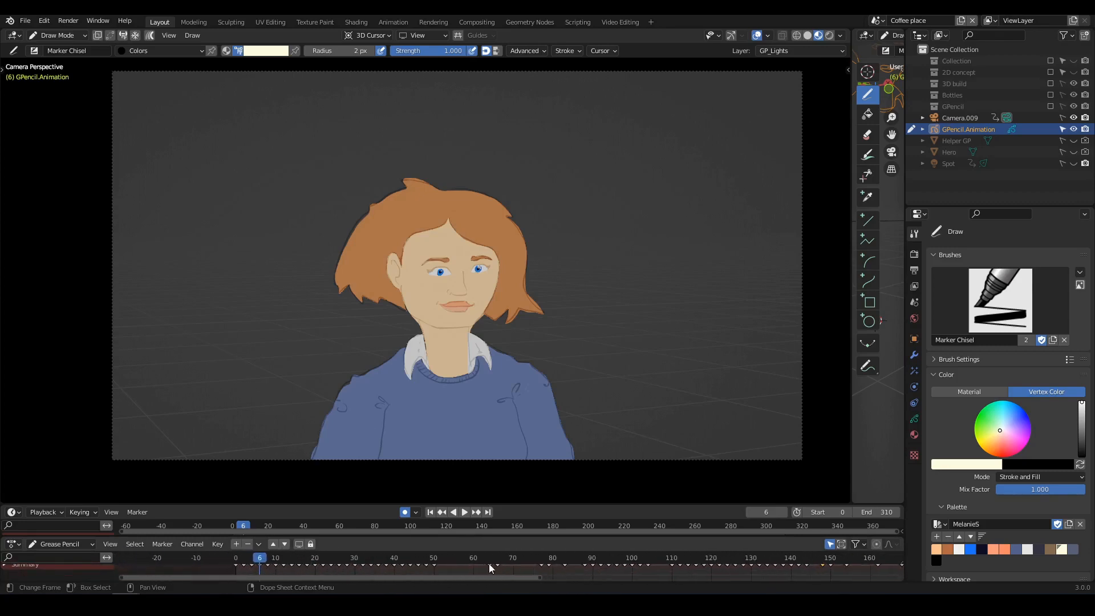
pyautogui.scroll(1, 445, 572)
pyautogui.keyDown('ctrl'); pyautogui.hscroll(-1, 426, 576); pyautogui.keyUp('ctrl')
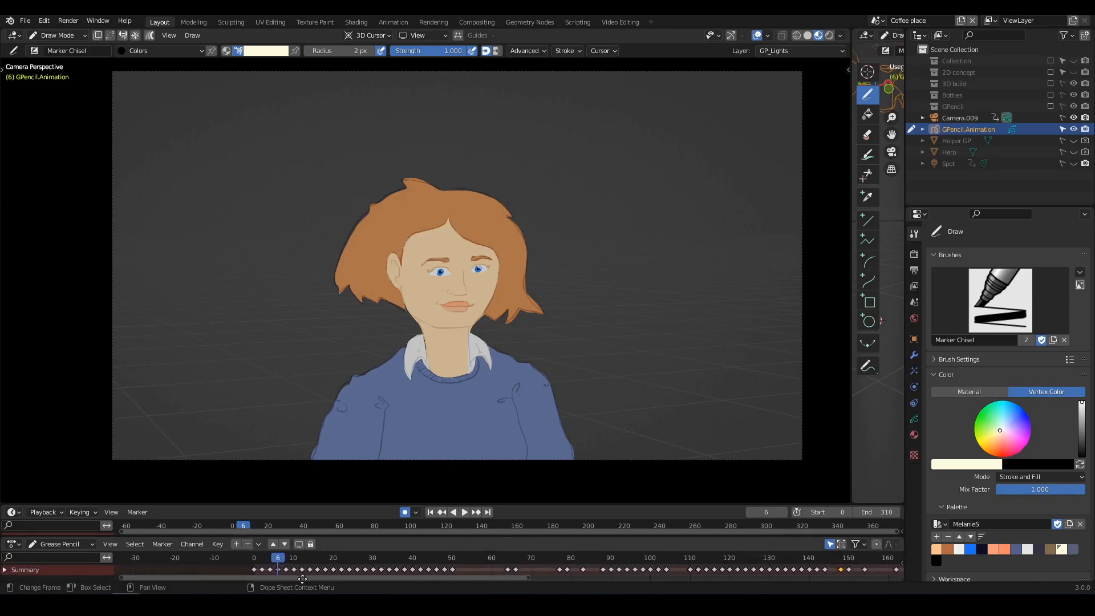
pyautogui.moveTo(302, 579); pyautogui.dragTo(301, 578, button='middle')
pyautogui.moveTo(279, 559); pyautogui.dragTo(254, 559)
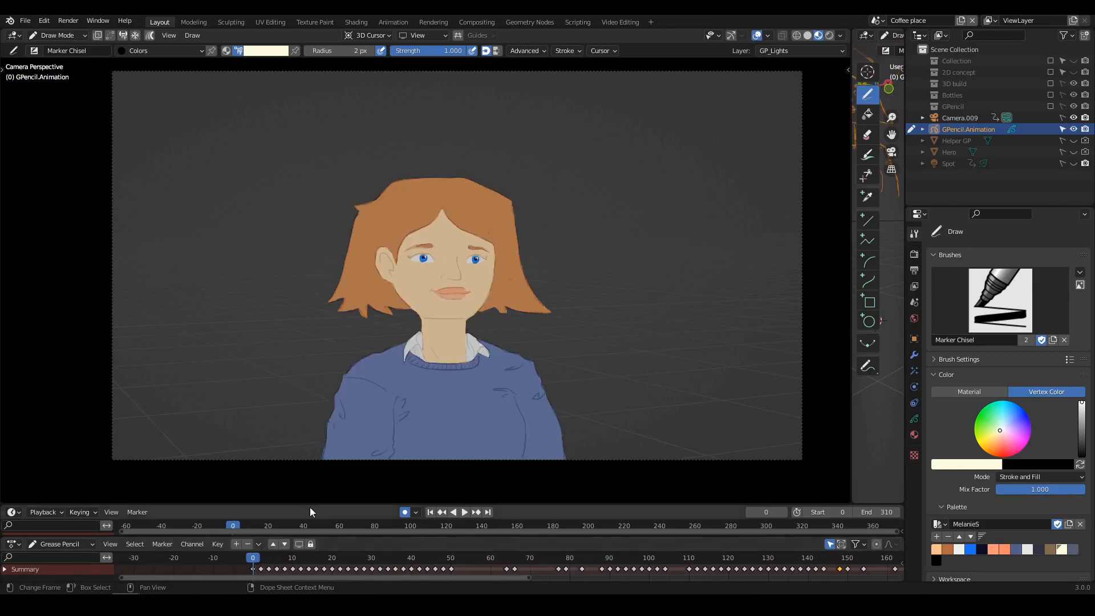
pyautogui.keyDown('shift'); pyautogui.moveTo(455, 272); pyautogui.dragTo(442, 264, button='middle'); pyautogui.keyUp('shift')
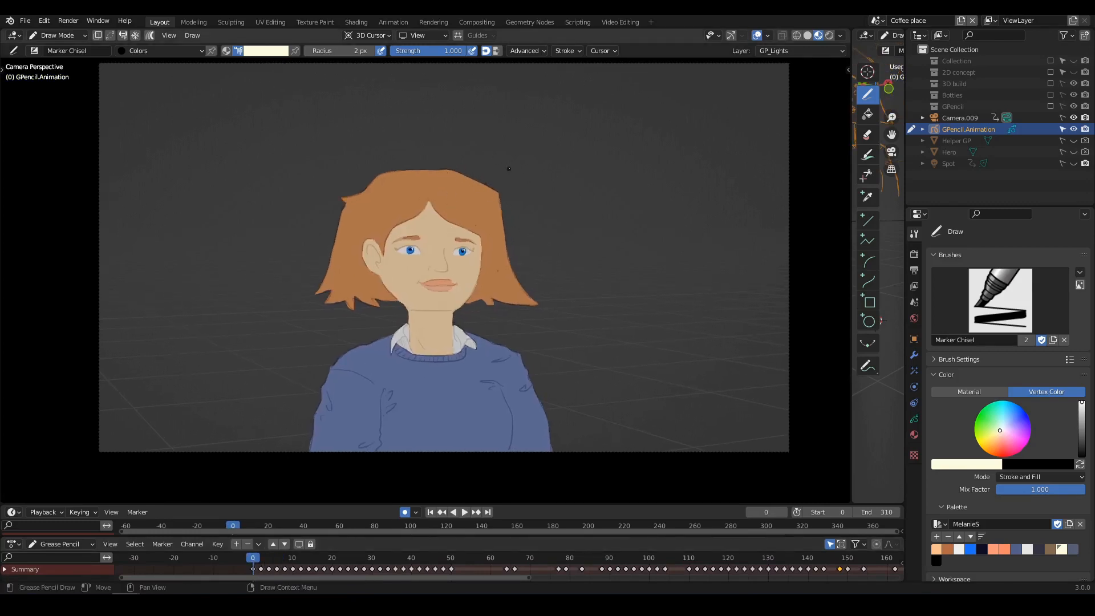
pyautogui.click(917, 421)
pyautogui.click(915, 430)
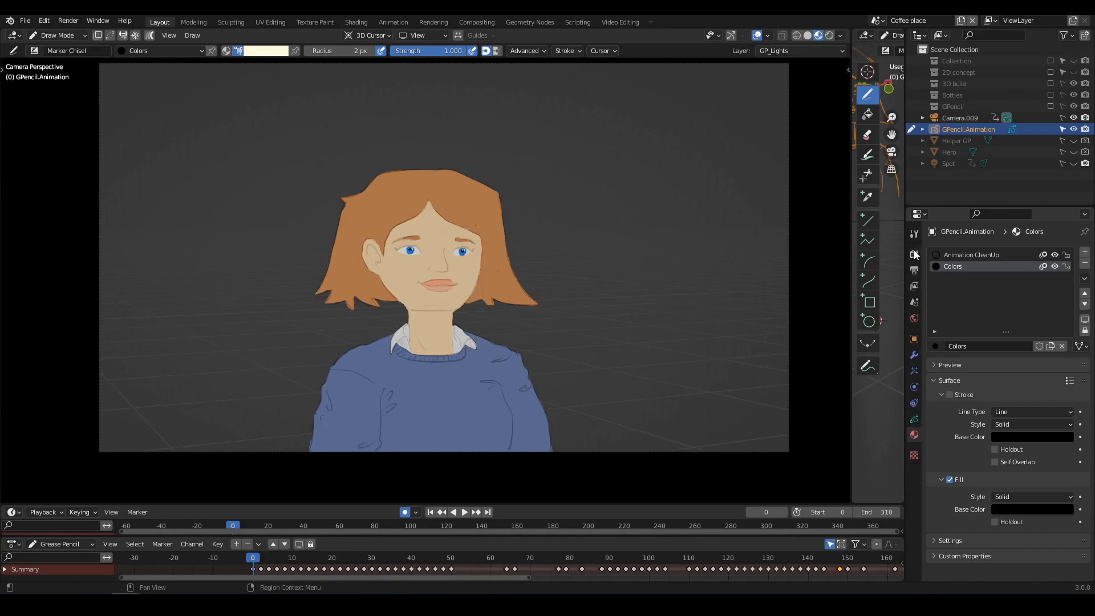
pyautogui.click(914, 233)
pyautogui.keyDown('shift'); pyautogui.moveTo(567, 351); pyautogui.dragTo(468, 175, button='middle'); pyautogui.keyUp('shift')
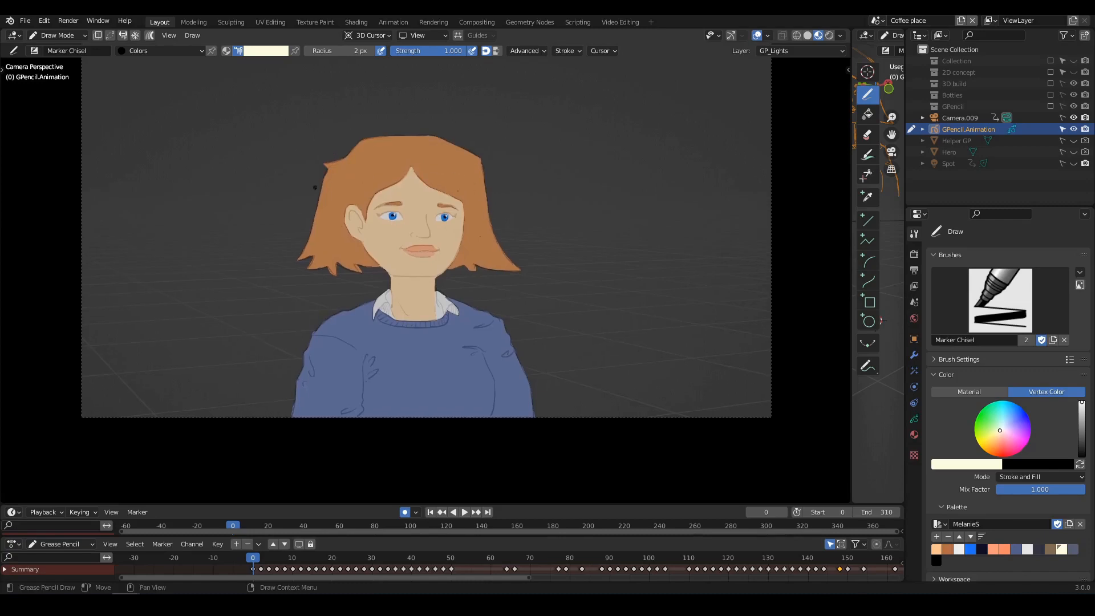
pyautogui.press('t')
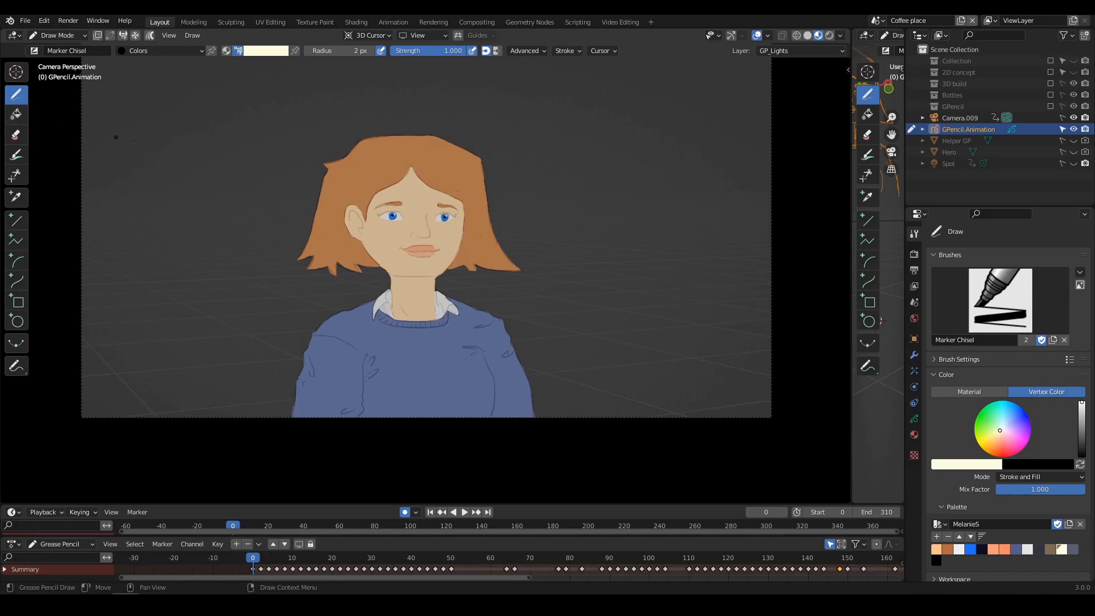
pyautogui.press('t')
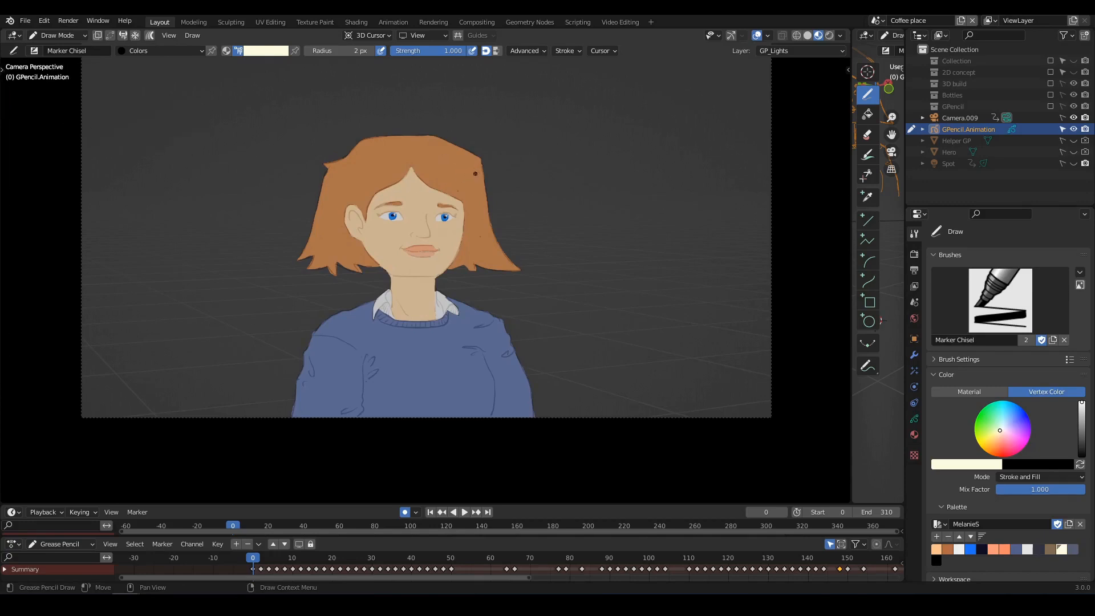
# Draw a jagged cream highlight shape on the right side of the character's fringe on the GP_Lights layer
pyautogui.keyDown('shift'); pyautogui.moveTo(483, 208); pyautogui.dragTo(476, 187, button='middle'); pyautogui.keyUp('shift')
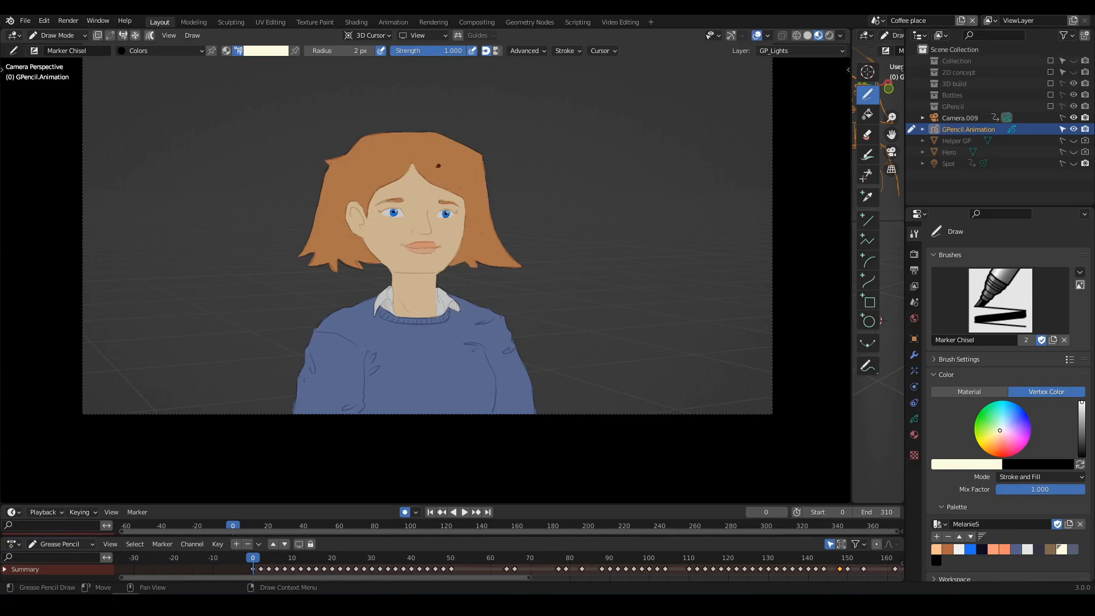
pyautogui.moveTo(418, 163)
pyautogui.mouseDown()
pyautogui.moveTo(454, 182)
pyautogui.moveTo(425, 168)
pyautogui.moveTo(459, 171)
pyautogui.moveTo(443, 170)
pyautogui.mouseUp()
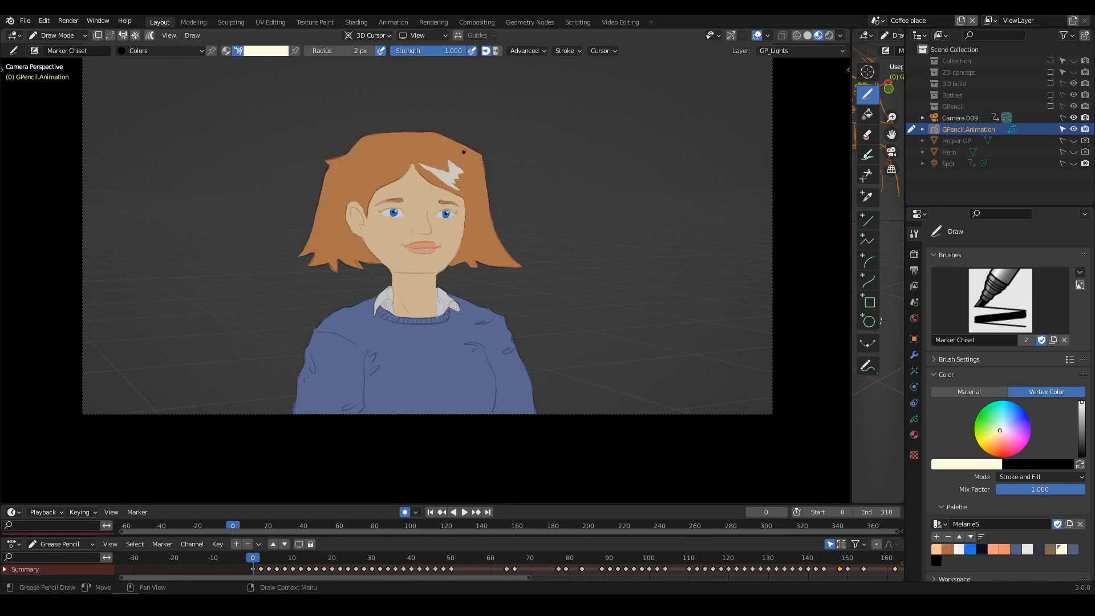
pyautogui.moveTo(429, 132)
pyautogui.mouseDown()
pyautogui.moveTo(485, 177)
pyautogui.moveTo(494, 245)
pyautogui.moveTo(513, 265)
pyautogui.mouseUp()
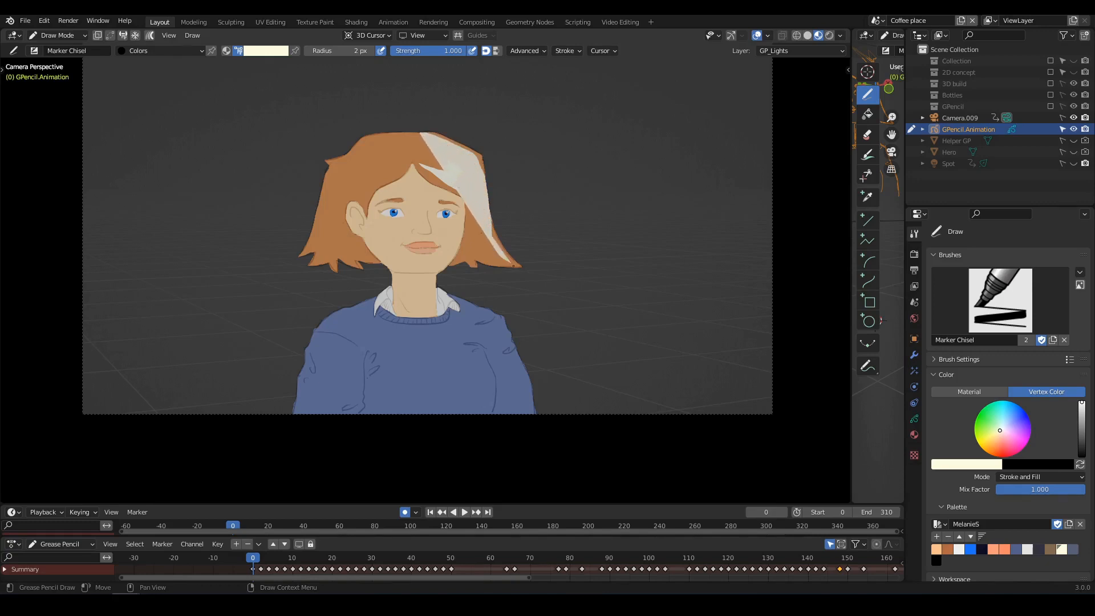
pyautogui.hotkey('ctrl', 'z')
pyautogui.hotkey('ctrl', 'z')
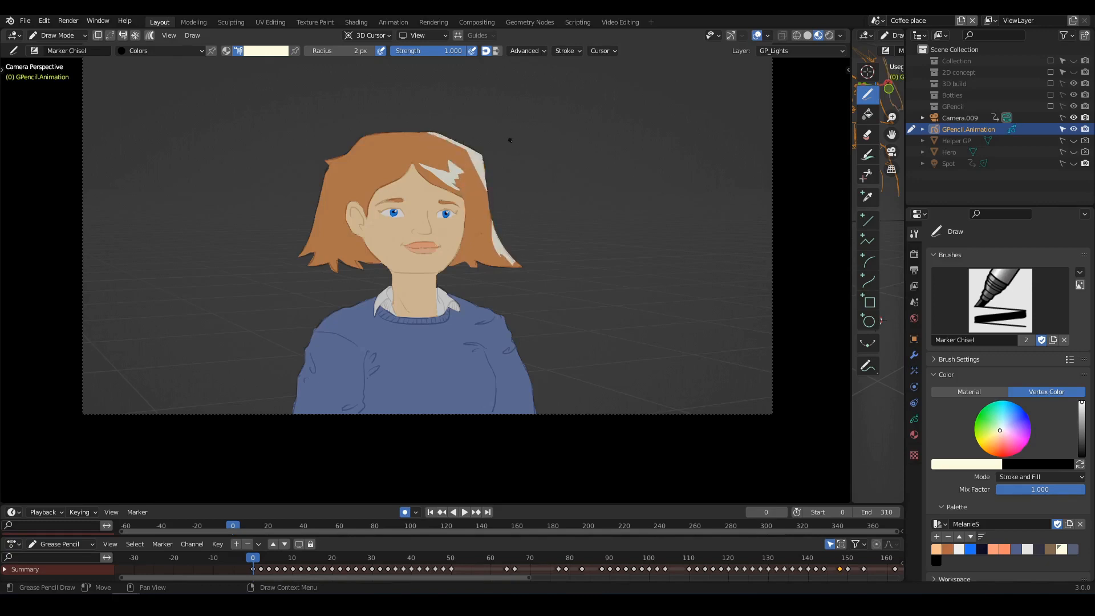
pyautogui.hotkey('ctrl', 'z')
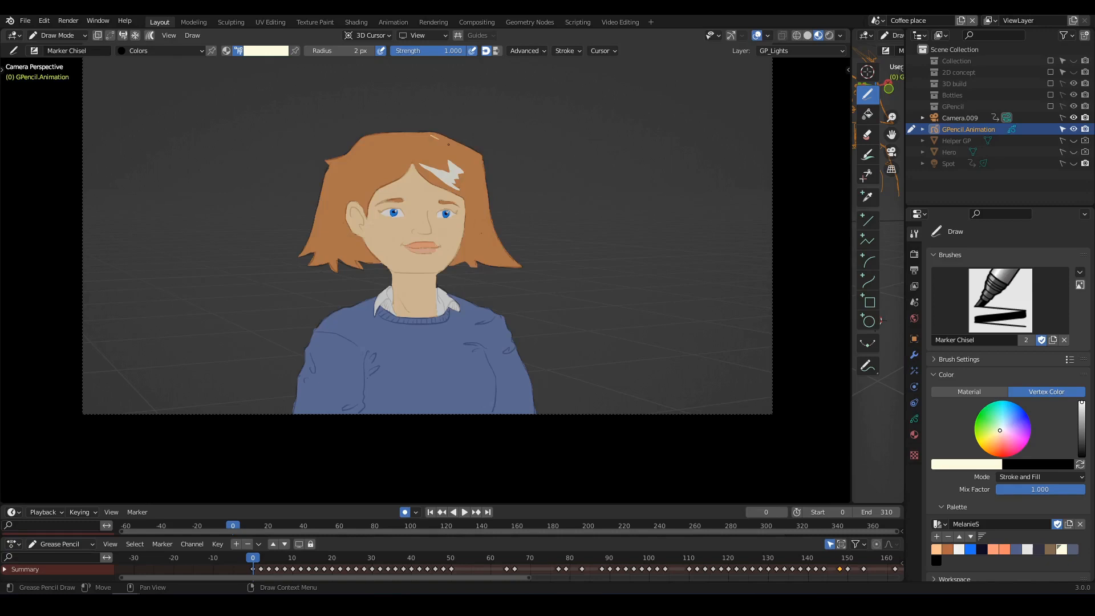
# Draw a narrow cream highlight along the hair's right outer edge and another on the cheek below the right-hand eye
pyautogui.moveTo(448, 144)
pyautogui.mouseDown()
pyautogui.moveTo(500, 261)
pyautogui.moveTo(517, 263)
pyautogui.moveTo(483, 165)
pyautogui.moveTo(449, 128)
pyautogui.mouseUp()
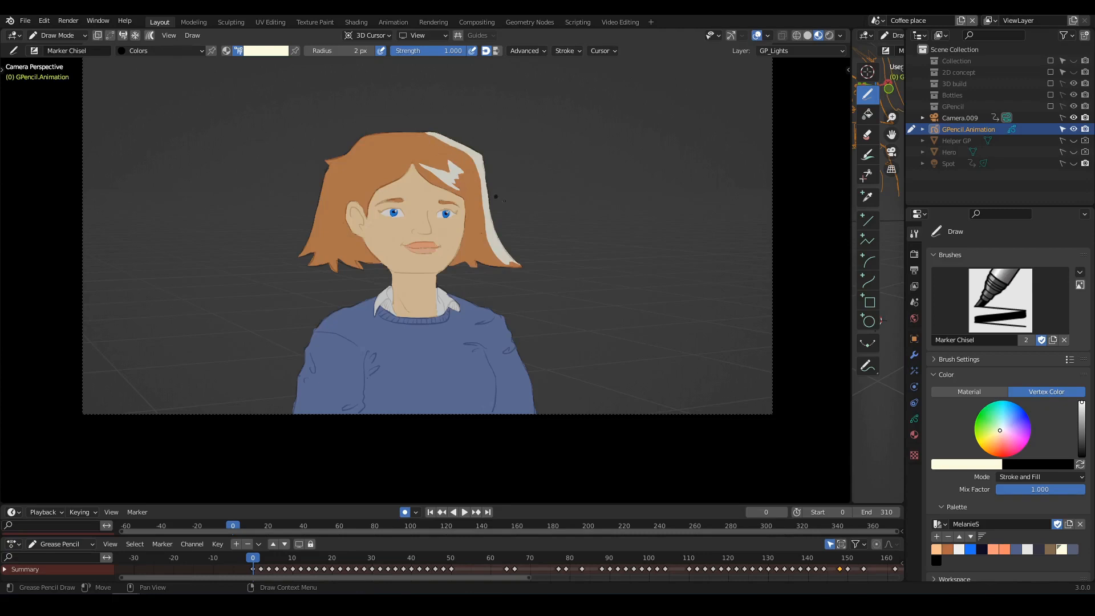
pyautogui.moveTo(531, 214)
pyautogui.keyDown('shift'); pyautogui.mouseDown(button='middle')
pyautogui.moveTo(515, 191)
pyautogui.moveTo(536, 175)
pyautogui.moveTo(543, 207)
pyautogui.mouseUp(button='middle'); pyautogui.keyUp('shift')
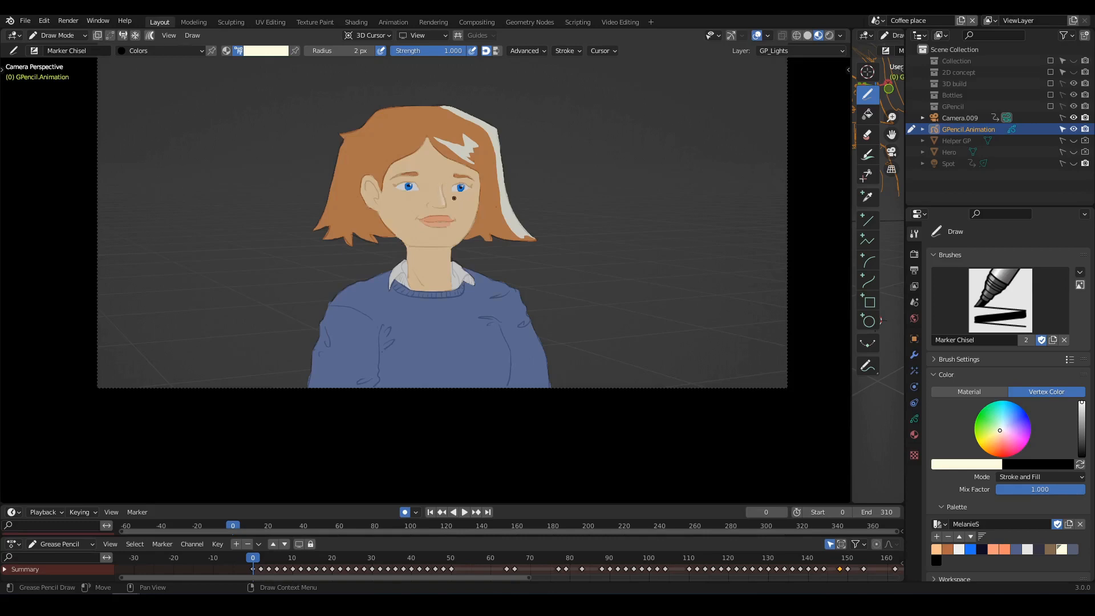
pyautogui.moveTo(459, 195); pyautogui.dragTo(456, 209)
pyautogui.keyDown('shift'); pyautogui.moveTo(493, 279); pyautogui.dragTo(463, 241, button='middle'); pyautogui.keyUp('shift')
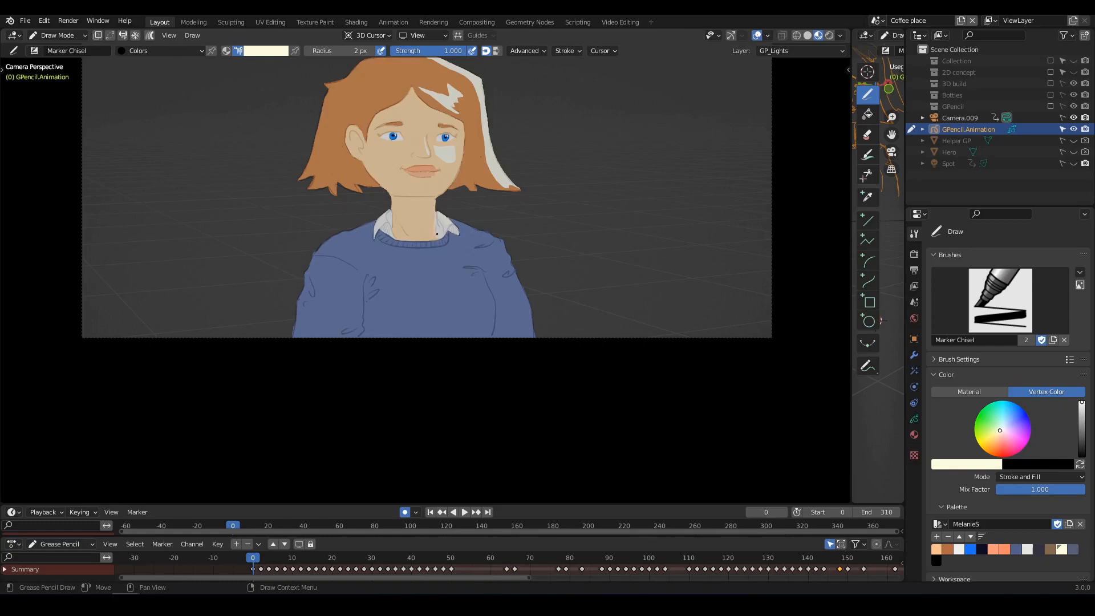
# Draw cream highlights along the sweater's right shoulder and sleeve edge, plus a triangular patch on the chest
pyautogui.moveTo(492, 234)
pyautogui.keyDown('shift'); pyautogui.mouseDown(button='middle')
pyautogui.moveTo(477, 211)
pyautogui.moveTo(478, 222)
pyautogui.mouseUp(button='middle'); pyautogui.keyUp('shift')
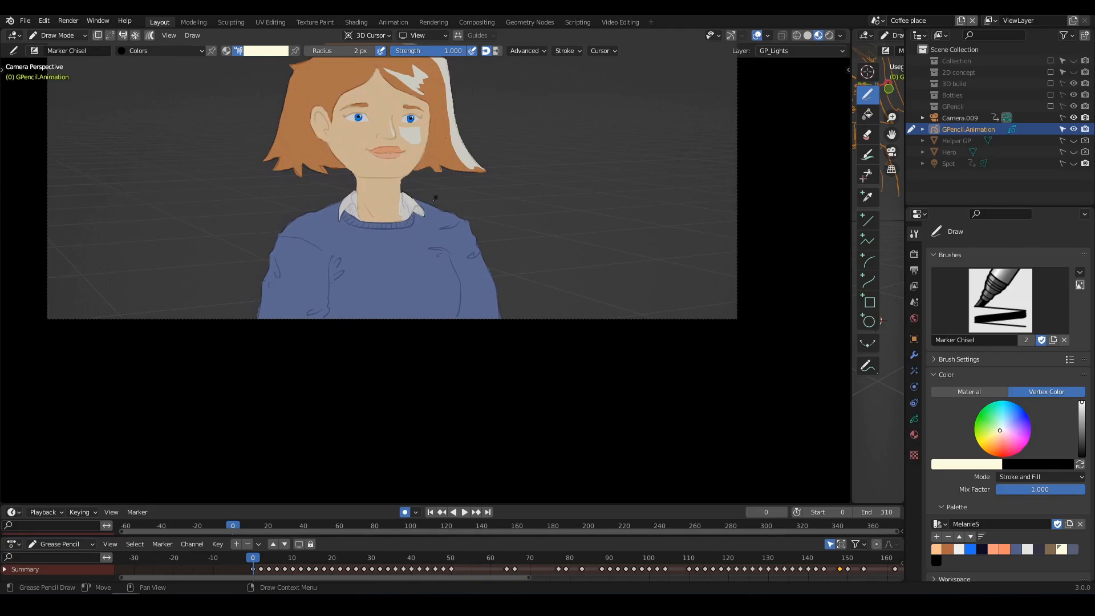
pyautogui.moveTo(419, 204)
pyautogui.mouseDown()
pyautogui.moveTo(477, 247)
pyautogui.moveTo(469, 252)
pyautogui.moveTo(498, 321)
pyautogui.mouseUp()
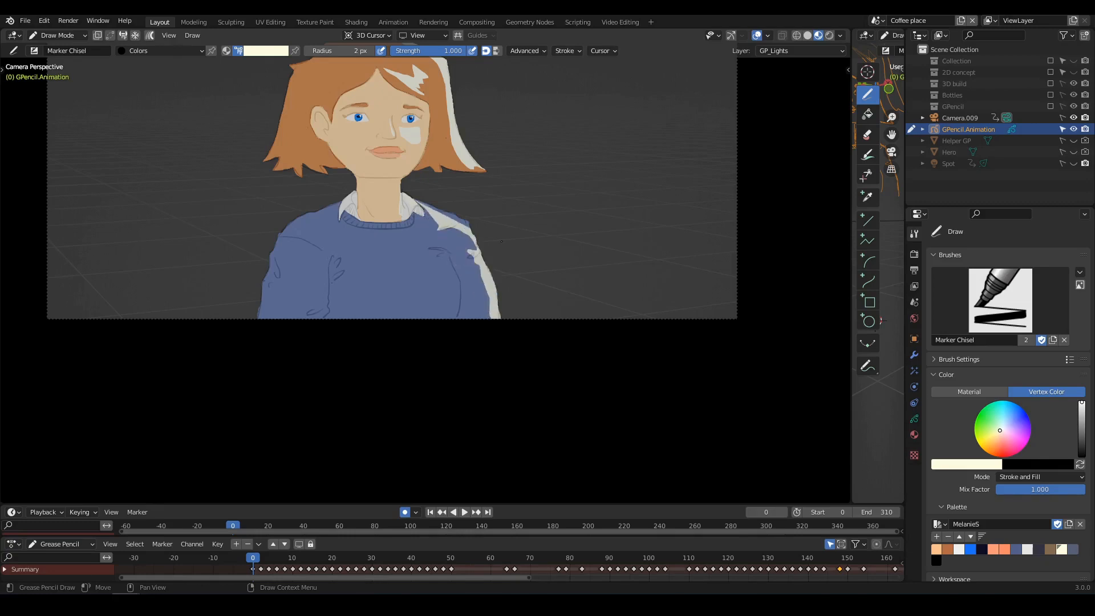
pyautogui.keyDown('shift'); pyautogui.moveTo(488, 222); pyautogui.dragTo(532, 205, button='middle'); pyautogui.keyUp('shift')
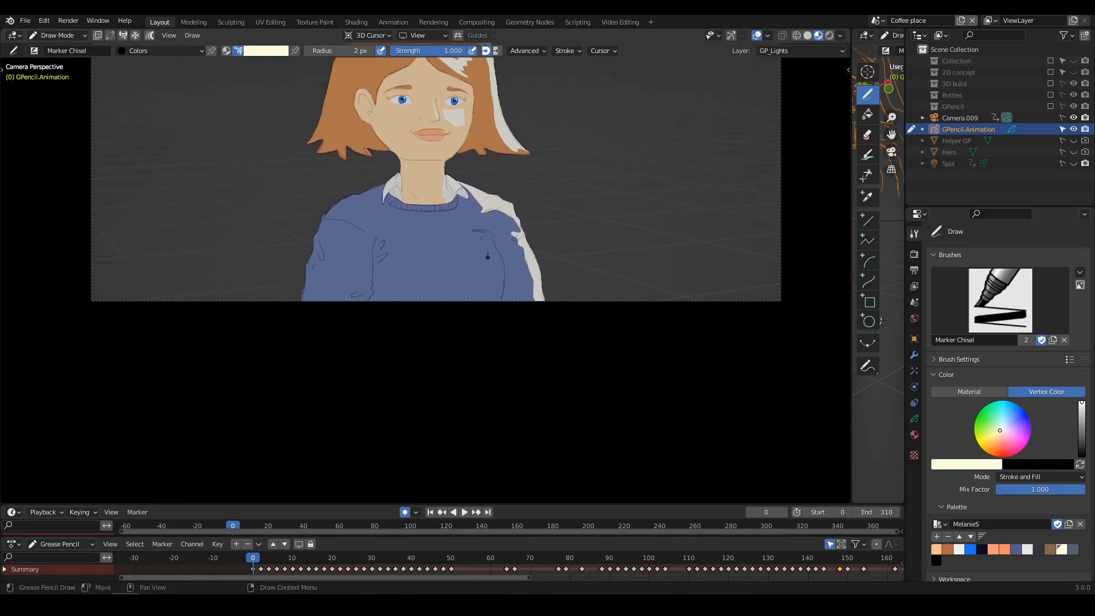
pyautogui.moveTo(477, 246)
pyautogui.mouseDown()
pyautogui.moveTo(460, 272)
pyautogui.moveTo(492, 283)
pyautogui.moveTo(479, 248)
pyautogui.mouseUp()
pyautogui.keyDown('shift'); pyautogui.moveTo(461, 236); pyautogui.dragTo(463, 311, button='middle'); pyautogui.keyUp('shift')
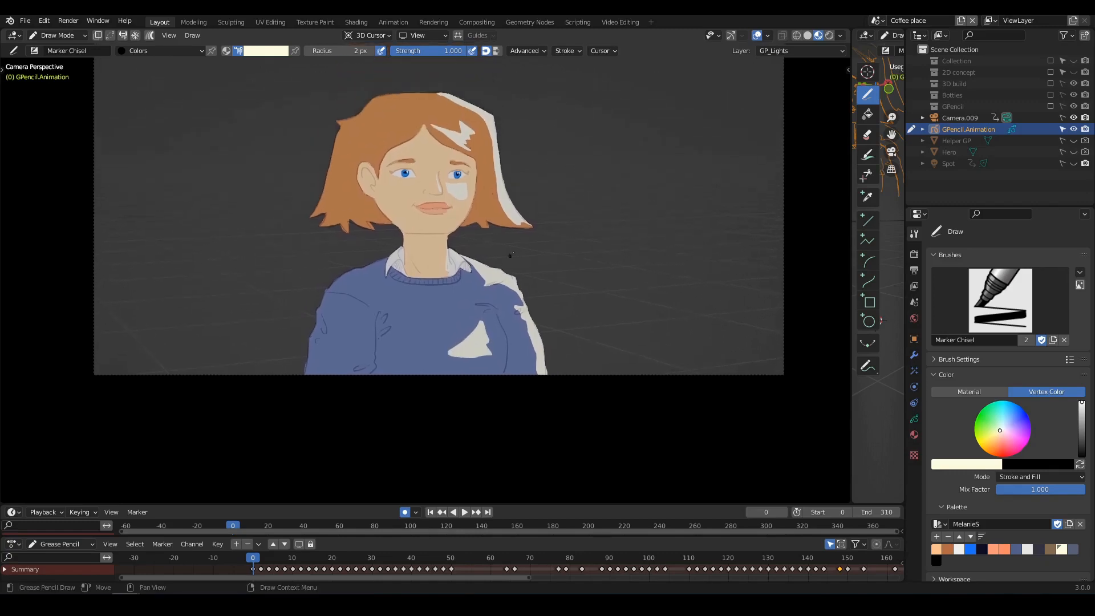
pyautogui.keyDown('shift'); pyautogui.moveTo(544, 235); pyautogui.dragTo(547, 253, button='middle'); pyautogui.keyUp('shift')
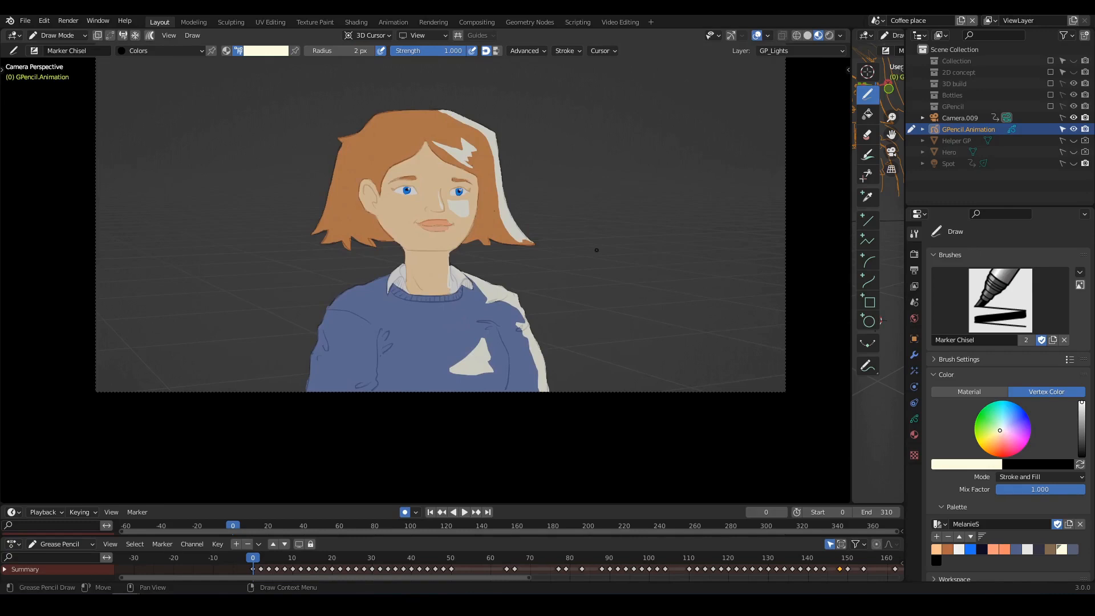
# Set the GP_Lights layer's blend mode to Hard Light
pyautogui.click(915, 417)
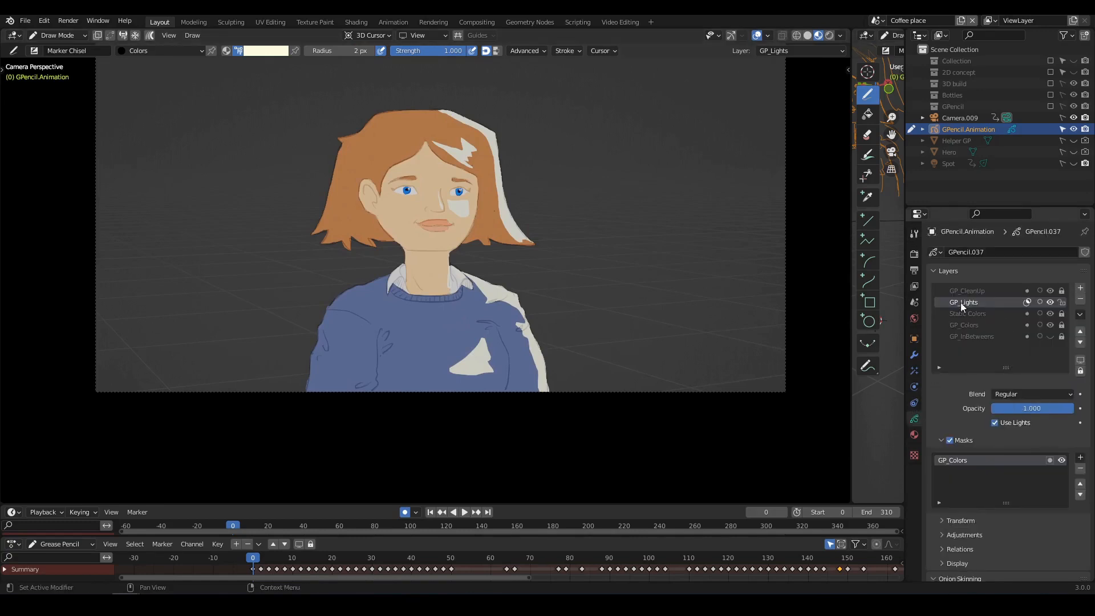
pyautogui.click(1016, 398)
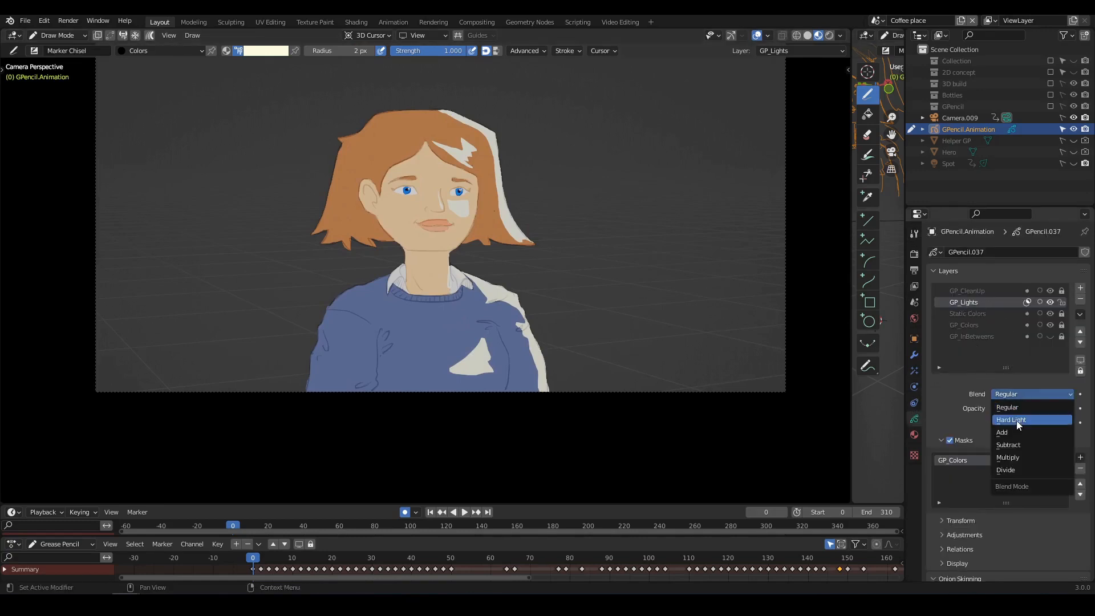
pyautogui.click(1017, 421)
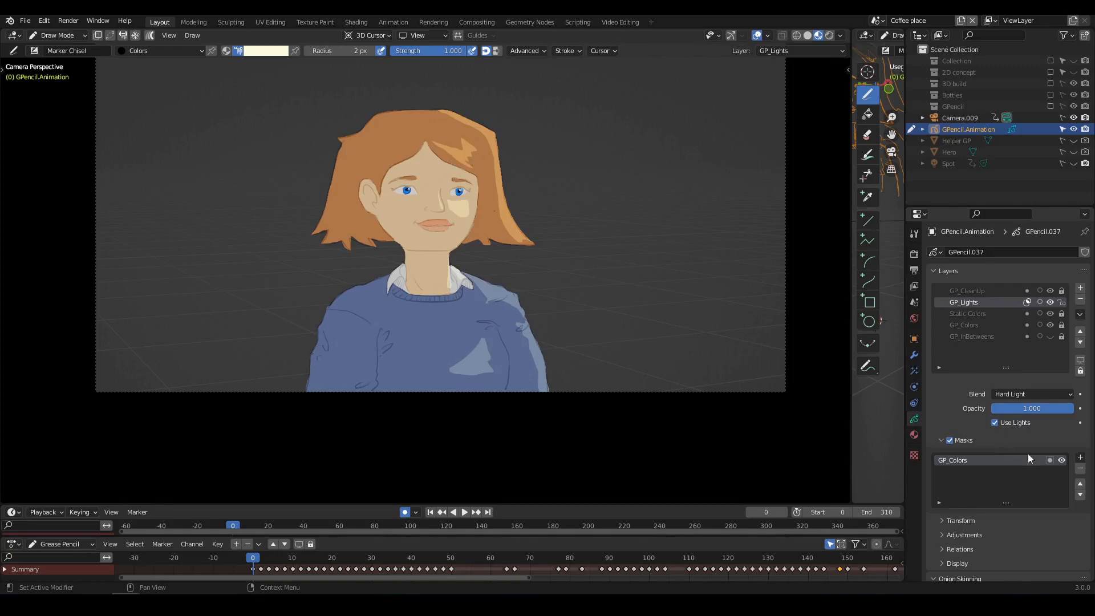
# Try the GP_Lights layer's opacity at 0.170 and restore it to 1.000
pyautogui.moveTo(1068, 408); pyautogui.dragTo(1005, 408)
pyautogui.scroll(-1, 554, 267)
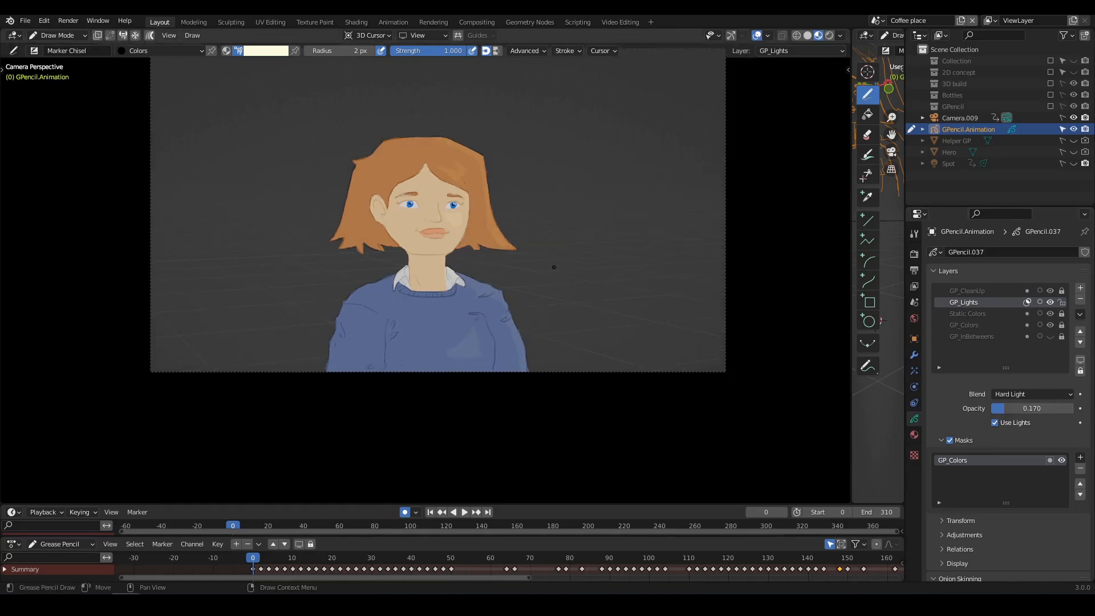
pyautogui.scroll(1, 554, 267)
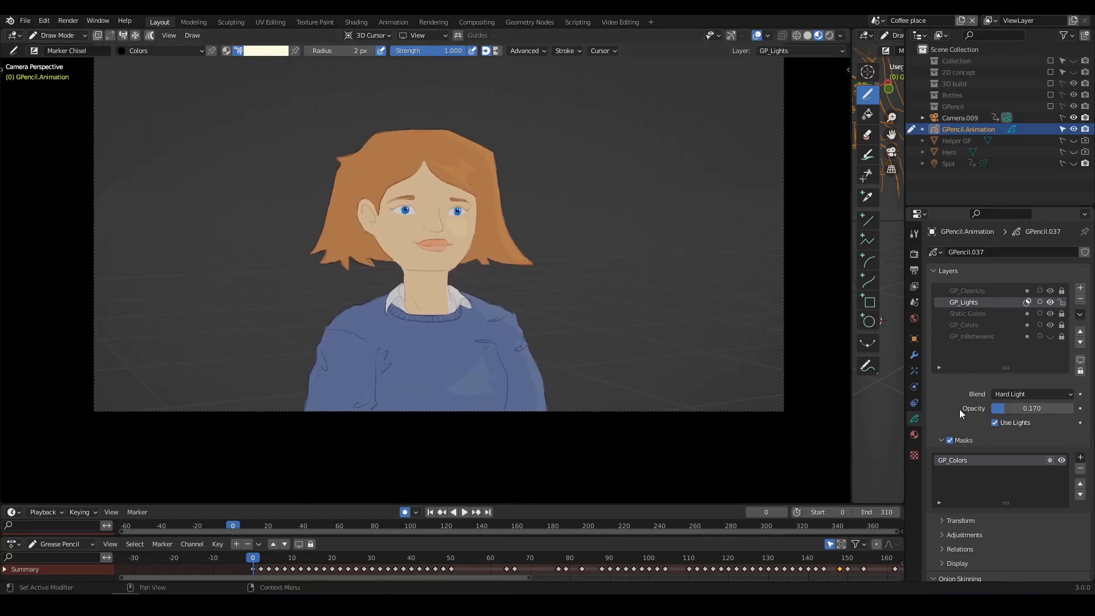
pyautogui.moveTo(1004, 409); pyautogui.dragTo(1075, 408)
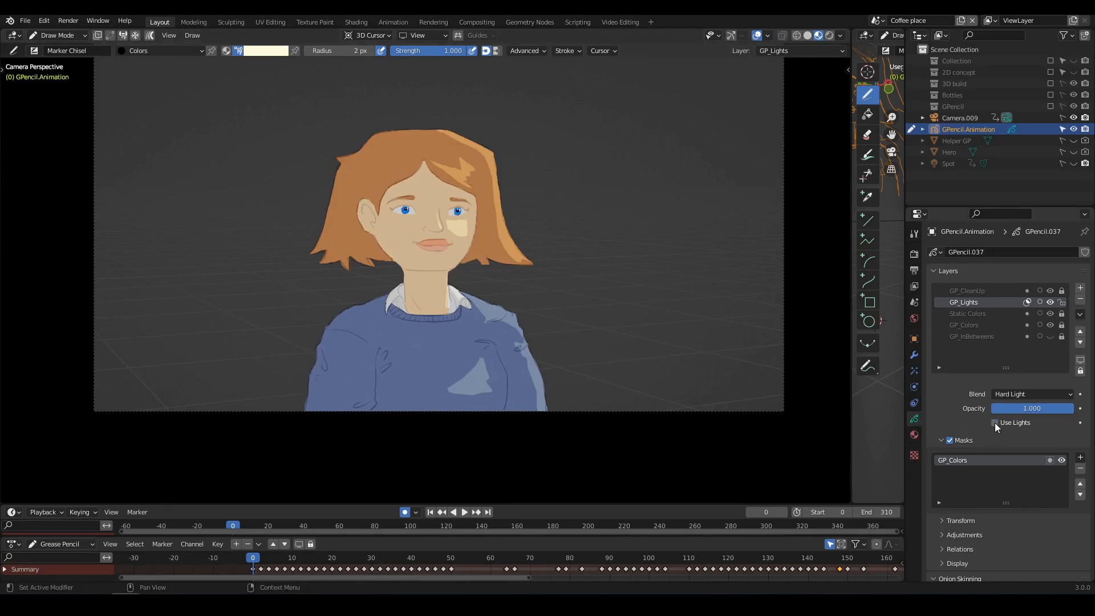
# On frame 2, draw cream highlights on the right side of the fringe and along the hair's right outer edge
pyautogui.keyDown('shift'); pyautogui.moveTo(667, 302); pyautogui.dragTo(652, 315, button='middle'); pyautogui.keyUp('shift')
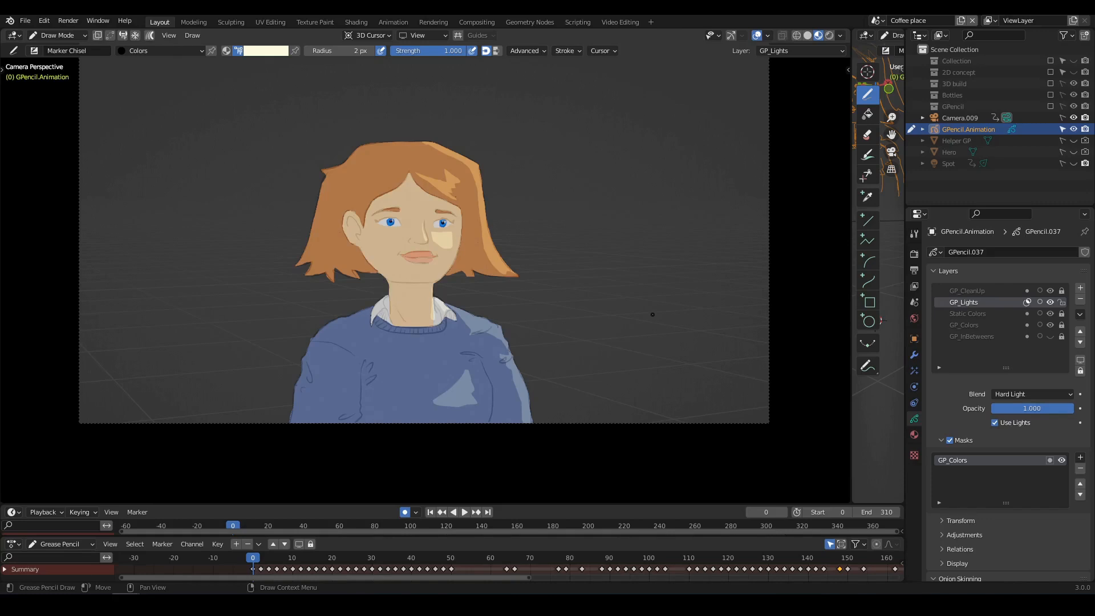
pyautogui.press('Up')
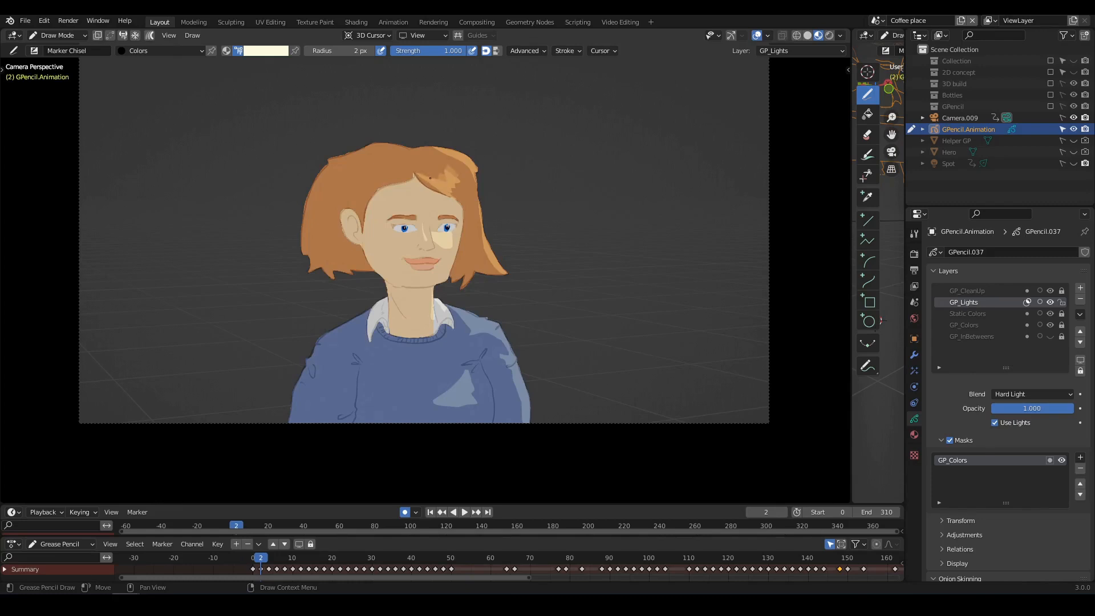
pyautogui.moveTo(430, 178); pyautogui.dragTo(415, 174)
pyautogui.keyDown('shift'); pyautogui.moveTo(463, 183); pyautogui.dragTo(456, 187, button='middle'); pyautogui.keyUp('shift')
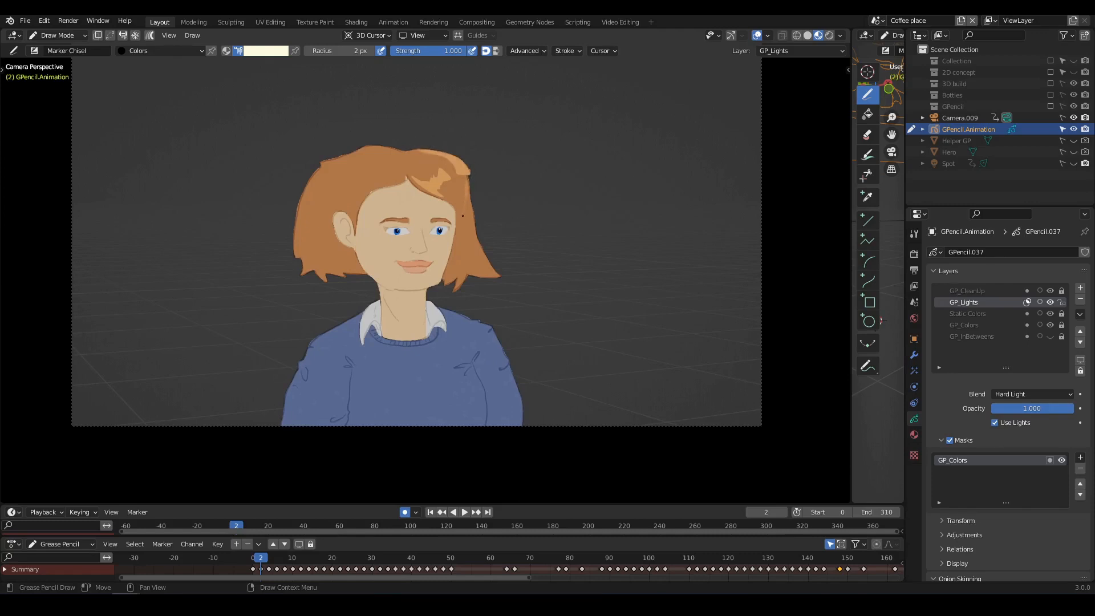
pyautogui.moveTo(463, 215); pyautogui.dragTo(495, 278)
pyautogui.keyDown('shift'); pyautogui.moveTo(502, 243); pyautogui.dragTo(489, 187, button='middle'); pyautogui.keyUp('shift')
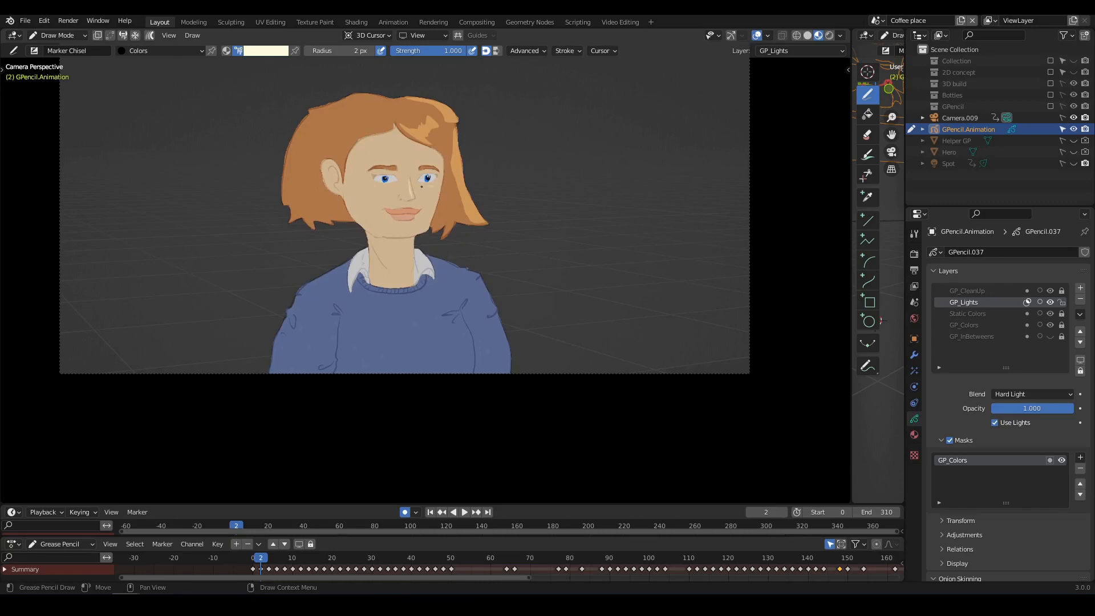
# Draw a cream highlight on the cheek below the right-hand eye on frame 2
pyautogui.moveTo(421, 187); pyautogui.dragTo(425, 191)
pyautogui.keyDown('shift'); pyautogui.moveTo(411, 169); pyautogui.dragTo(392, 166, button='middle'); pyautogui.keyUp('shift')
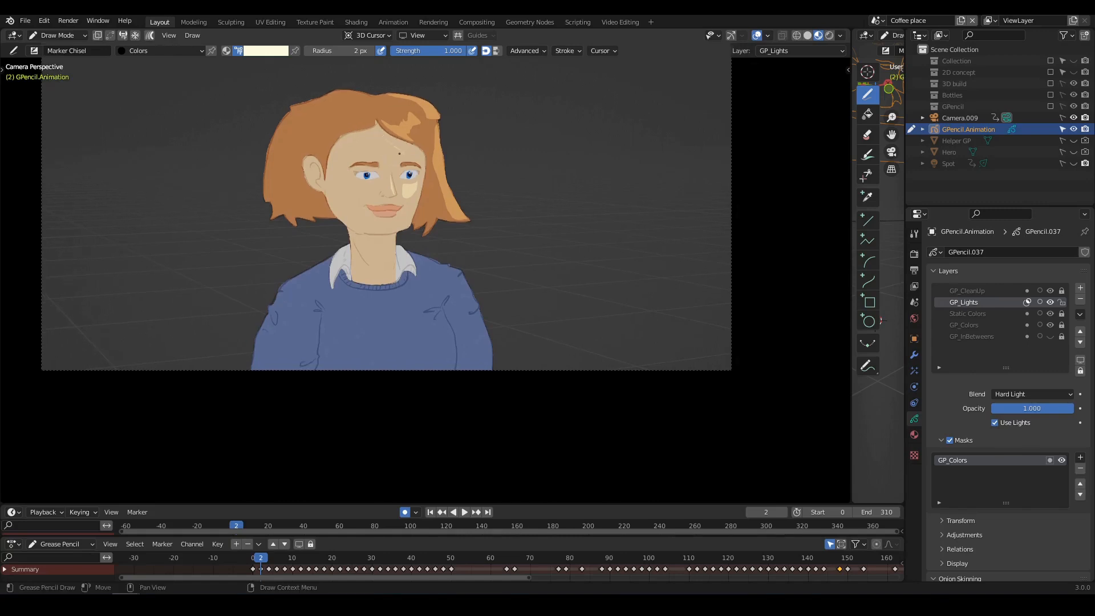
pyautogui.keyDown('shift'); pyautogui.moveTo(432, 185); pyautogui.dragTo(400, 205, button='middle'); pyautogui.keyUp('shift')
pyautogui.hotkey('ctrl', 'z')
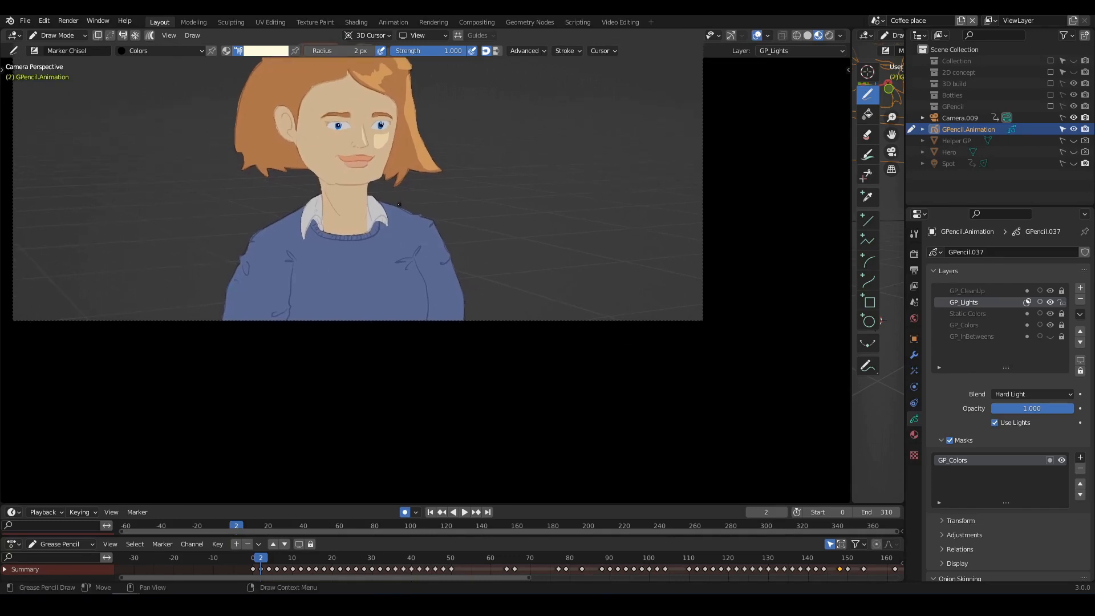
# Draw cream highlights on the neck, the sweater's right shoulder and sleeve, and a triangular patch on the chest on frame 2
pyautogui.moveTo(366, 195)
pyautogui.mouseDown()
pyautogui.moveTo(356, 226)
pyautogui.moveTo(367, 194)
pyautogui.mouseUp()
pyautogui.moveTo(388, 212)
pyautogui.mouseDown()
pyautogui.moveTo(431, 239)
pyautogui.moveTo(426, 256)
pyautogui.moveTo(447, 290)
pyautogui.moveTo(442, 324)
pyautogui.moveTo(464, 240)
pyautogui.moveTo(422, 195)
pyautogui.moveTo(396, 201)
pyautogui.mouseUp()
pyautogui.moveTo(399, 285); pyautogui.dragTo(420, 294, button='middle')
pyautogui.moveTo(431, 284)
pyautogui.mouseDown()
pyautogui.moveTo(396, 315)
pyautogui.moveTo(445, 303)
pyautogui.mouseUp()
pyautogui.moveTo(497, 222)
pyautogui.keyDown('shift'); pyautogui.mouseDown(button='middle')
pyautogui.moveTo(501, 249)
pyautogui.moveTo(501, 240)
pyautogui.moveTo(481, 260)
pyautogui.mouseUp(button='middle'); pyautogui.keyUp('shift')
# Move to frame 4 and draw a cream highlight on the right side of the fringe
pyautogui.press('Right')
pyautogui.press('Right')
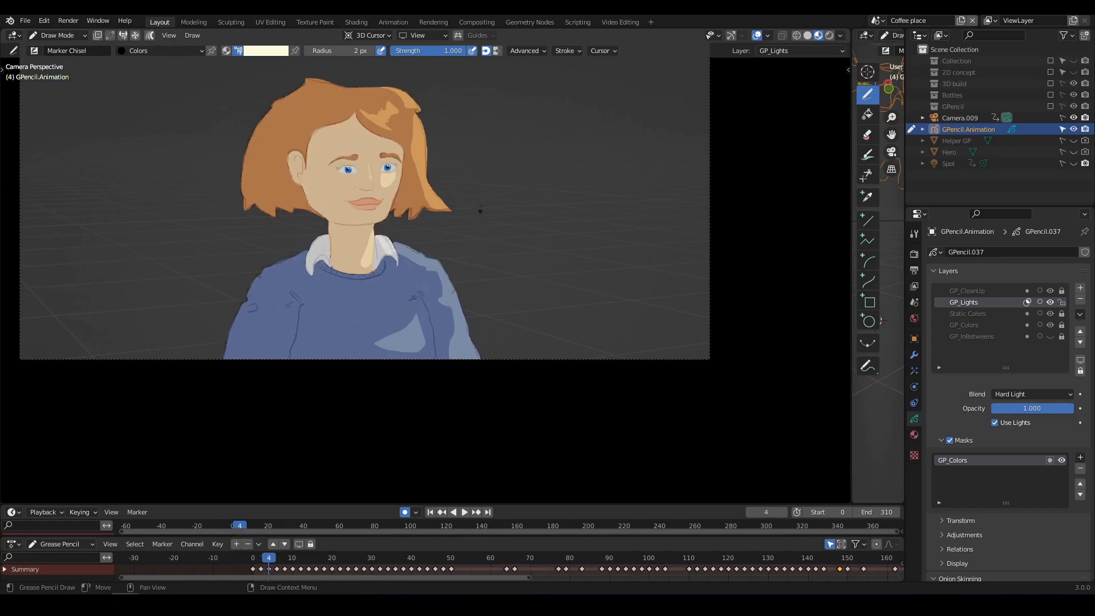
pyautogui.keyDown('shift'); pyautogui.moveTo(481, 210); pyautogui.dragTo(474, 240, button='middle'); pyautogui.keyUp('shift')
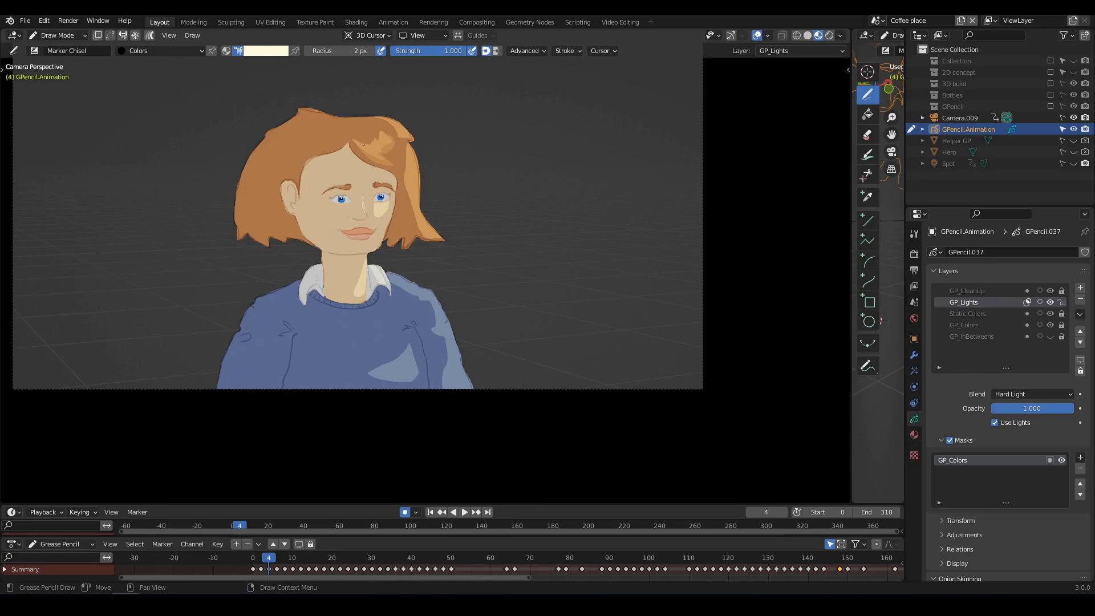
pyautogui.moveTo(363, 144); pyautogui.dragTo(356, 140)
pyautogui.keyDown('shift'); pyautogui.moveTo(378, 138); pyautogui.dragTo(354, 137, button='middle'); pyautogui.keyUp('shift')
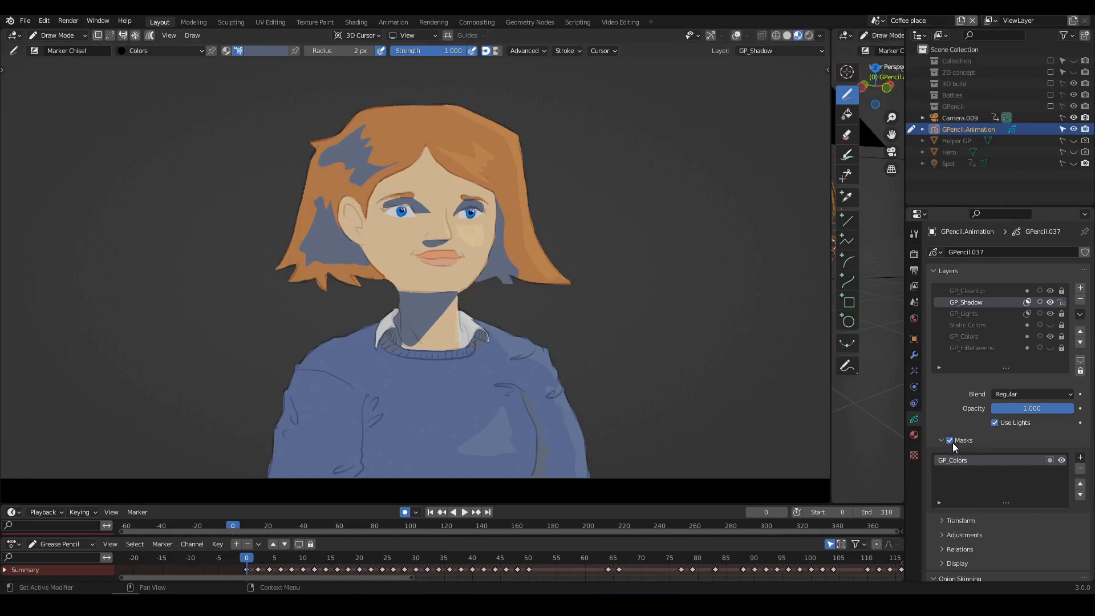
# Set the GP_Shadow layer's blend mode to Multiply
pyautogui.scroll(-3, 974, 512)
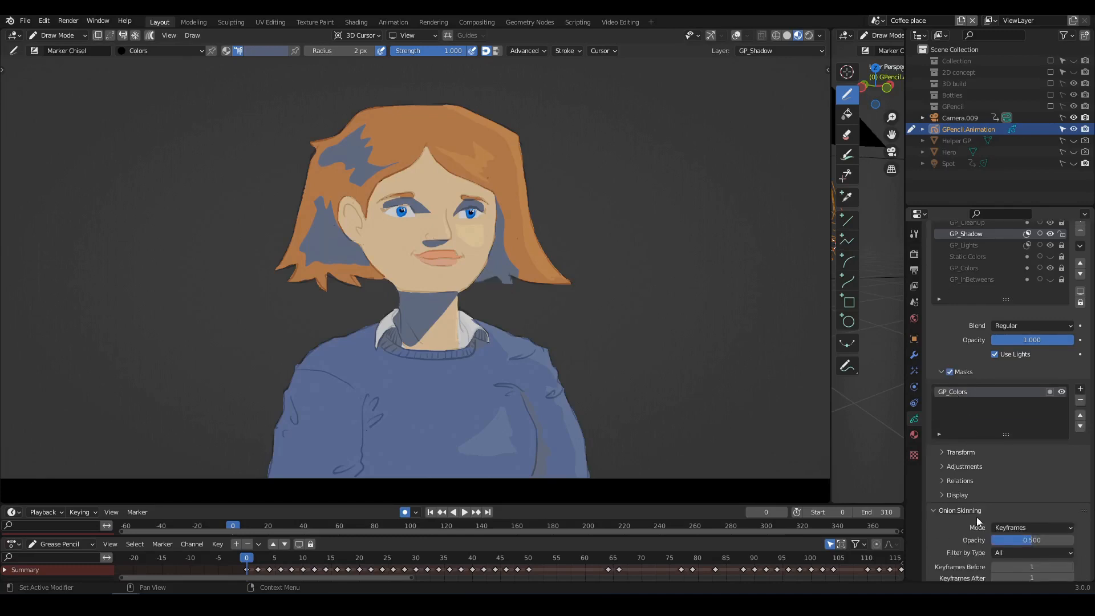
pyautogui.scroll(-3, 981, 508)
pyautogui.scroll(5, 981, 501)
pyautogui.click(1021, 348)
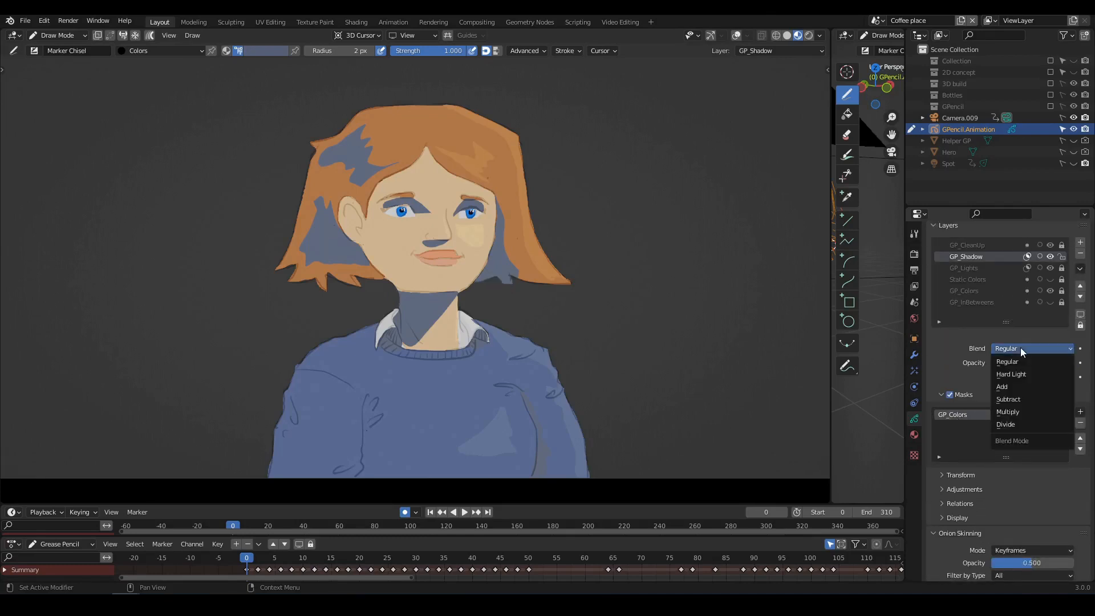
pyautogui.click(1011, 414)
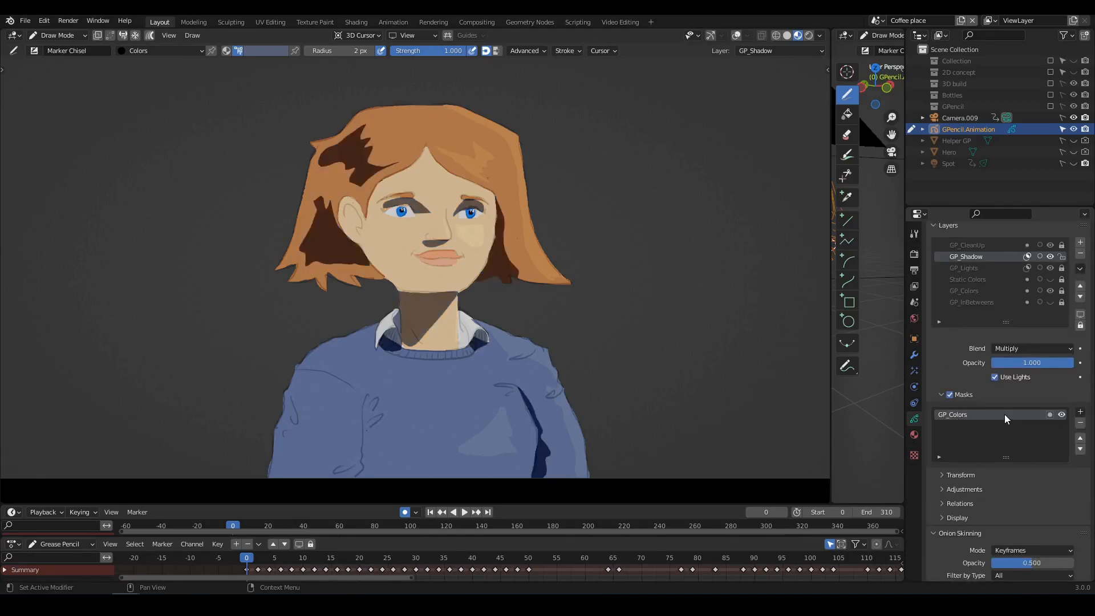
# Try a different opacity on the GP_Shadow layer and return it to 1.000
pyautogui.scroll(4, 542, 342)
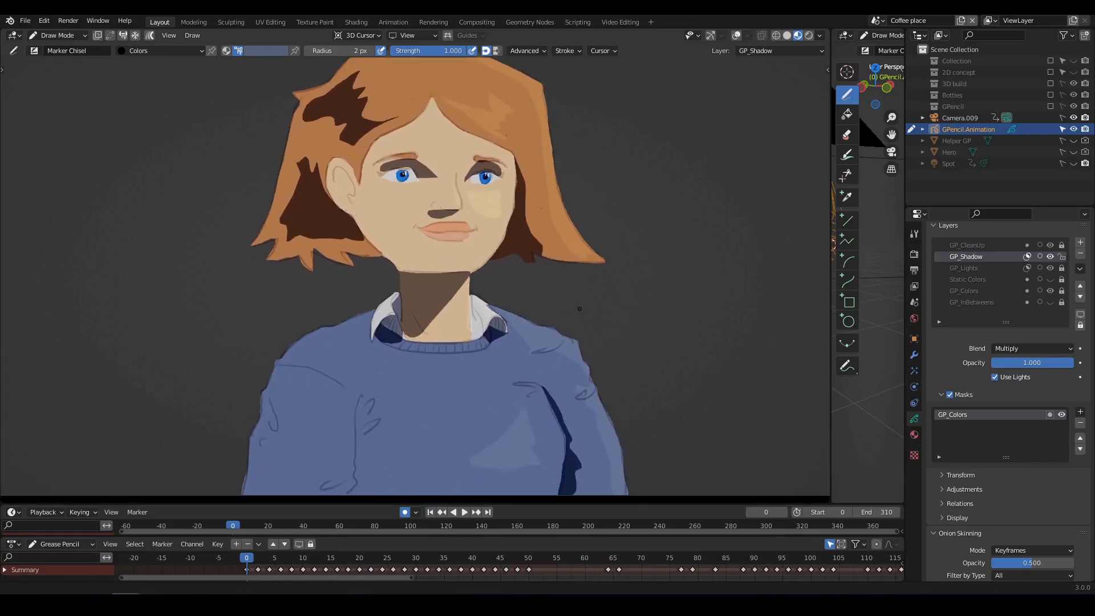
pyautogui.scroll(-2, 580, 309)
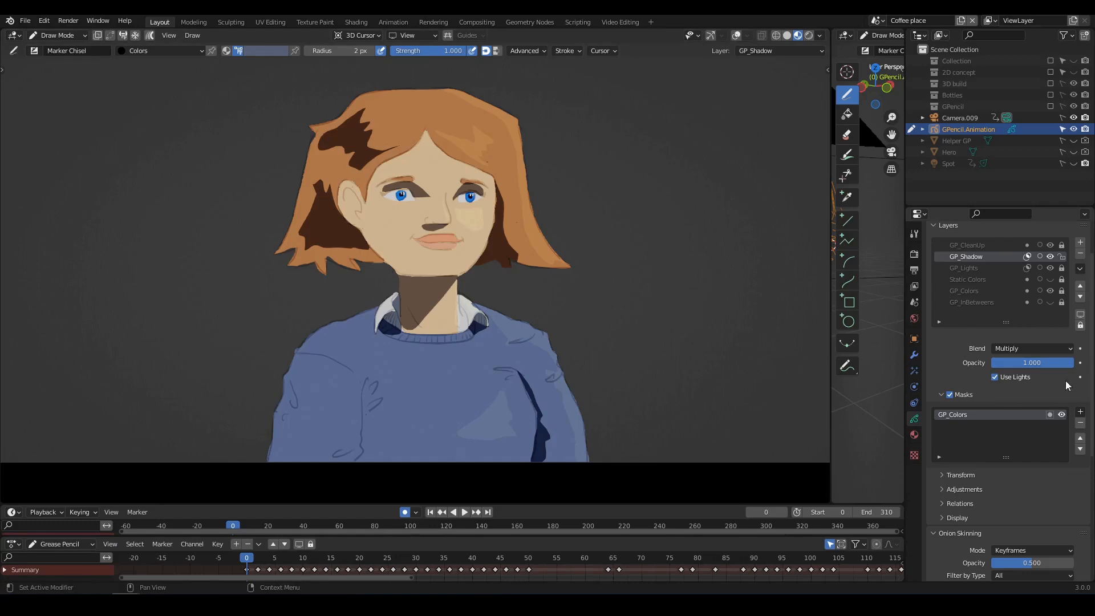
pyautogui.moveTo(1032, 363)
pyautogui.mouseDown()
pyautogui.moveTo(969, 363)
pyautogui.moveTo(1073, 363)
pyautogui.mouseUp()
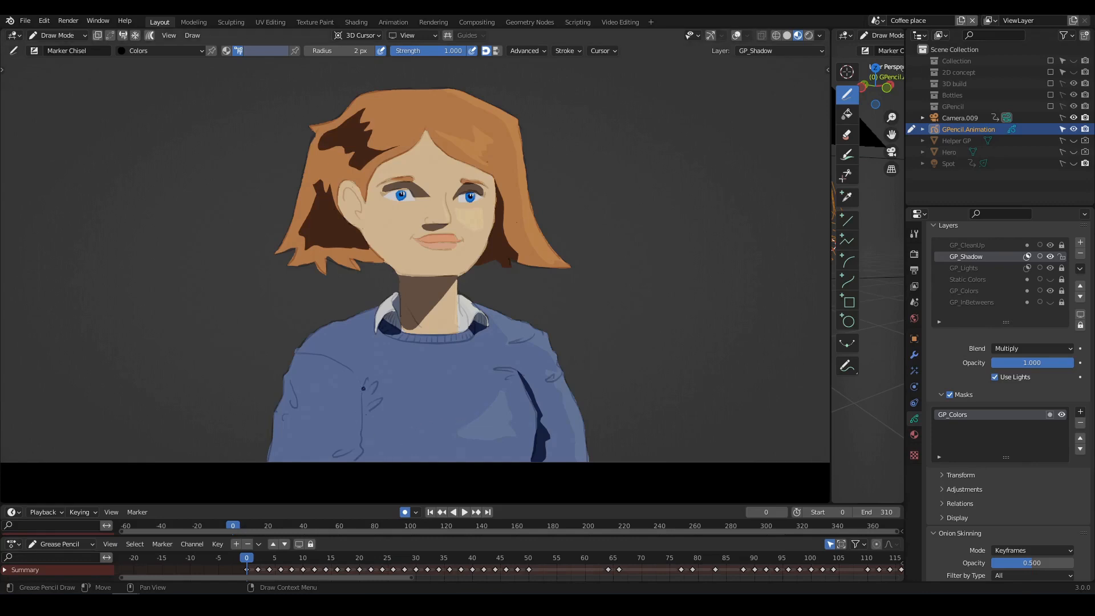
# Draw a narrow jagged shadow on the sweater along the fold between the left-hand sleeve and the chest
pyautogui.moveTo(367, 378)
pyautogui.mouseDown()
pyautogui.moveTo(382, 460)
pyautogui.moveTo(359, 456)
pyautogui.moveTo(361, 379)
pyautogui.mouseUp()
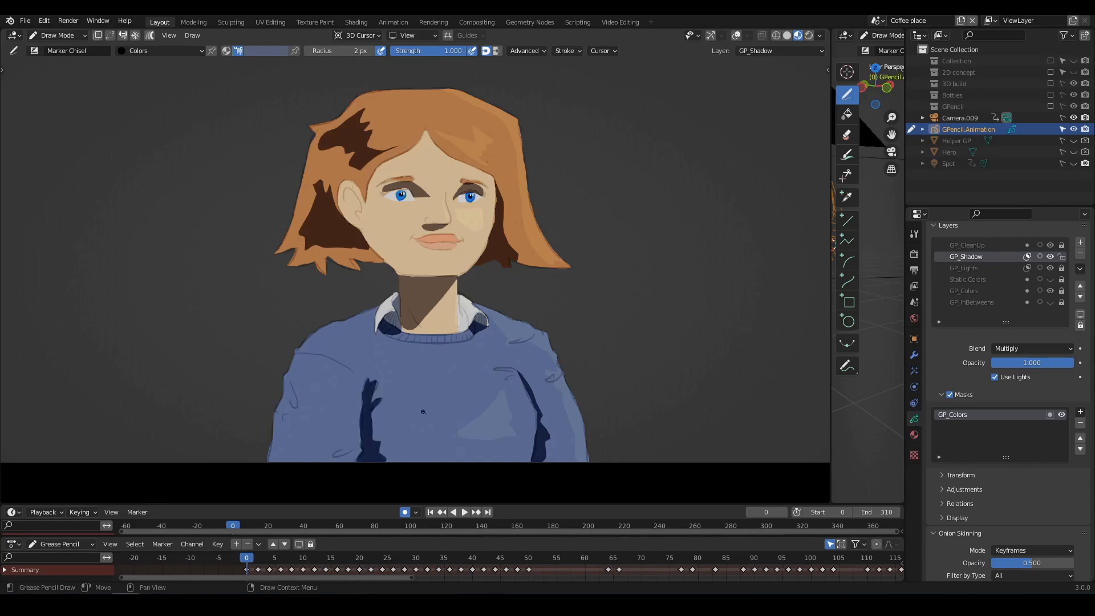
pyautogui.keyDown('shift'); pyautogui.moveTo(423, 412); pyautogui.dragTo(403, 385, button='middle'); pyautogui.keyUp('shift')
pyautogui.keyDown('shift'); pyautogui.moveTo(543, 302); pyautogui.dragTo(550, 350, button='middle'); pyautogui.keyUp('shift')
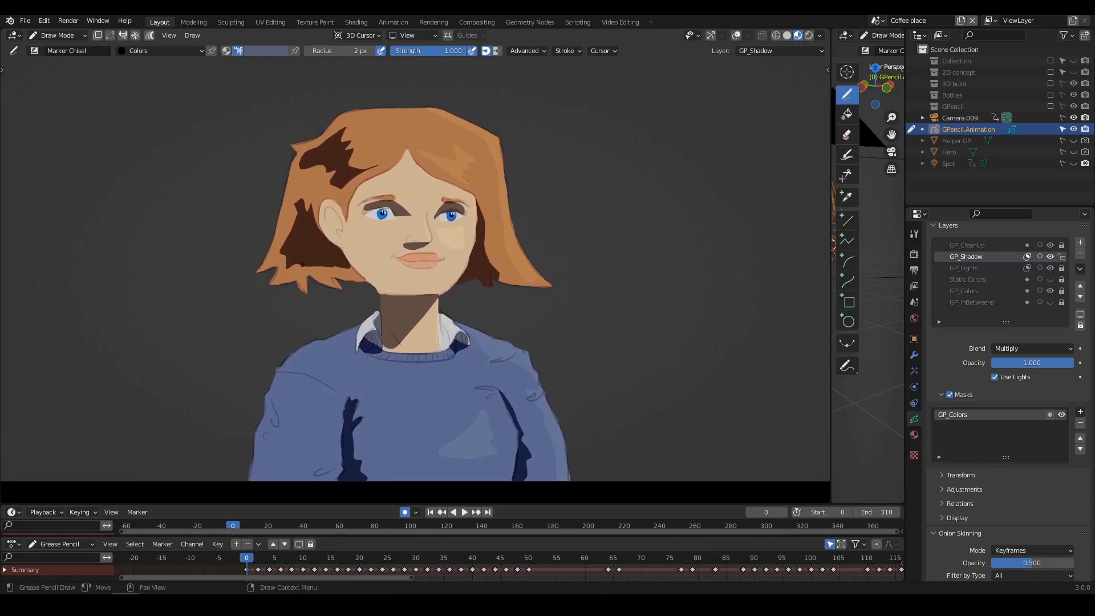
# Switch to Edit Mode with overlays shown, then try moving the lower right corner point of the hair shadow beside the ear and undo it
pyautogui.press('Tab')
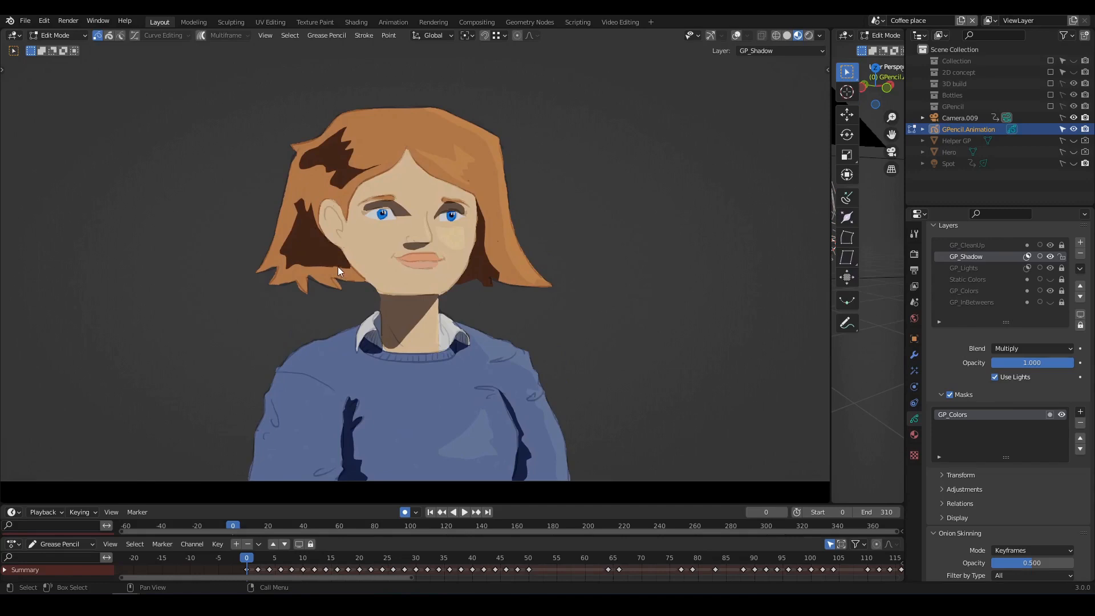
pyautogui.hotkey('shift', 'alt', 'z')
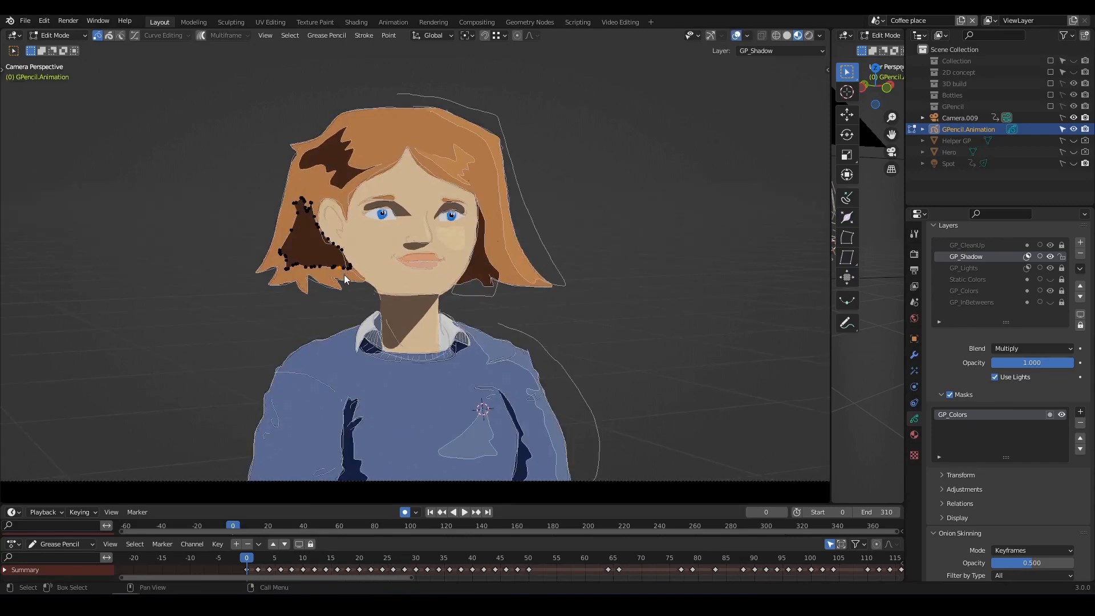
pyautogui.press('g')
pyautogui.click(342, 289)
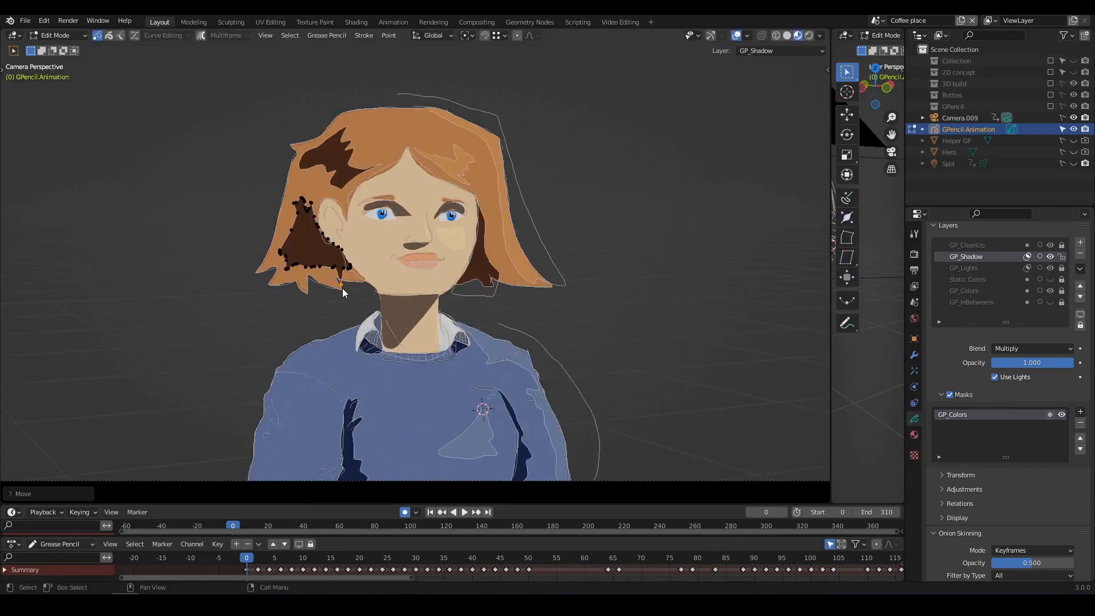
pyautogui.hotkey('ctrl', 'z')
# Enable proportional editing and move the lower right corner of the hair shadow beside the ear slightly downward
pyautogui.press('o')
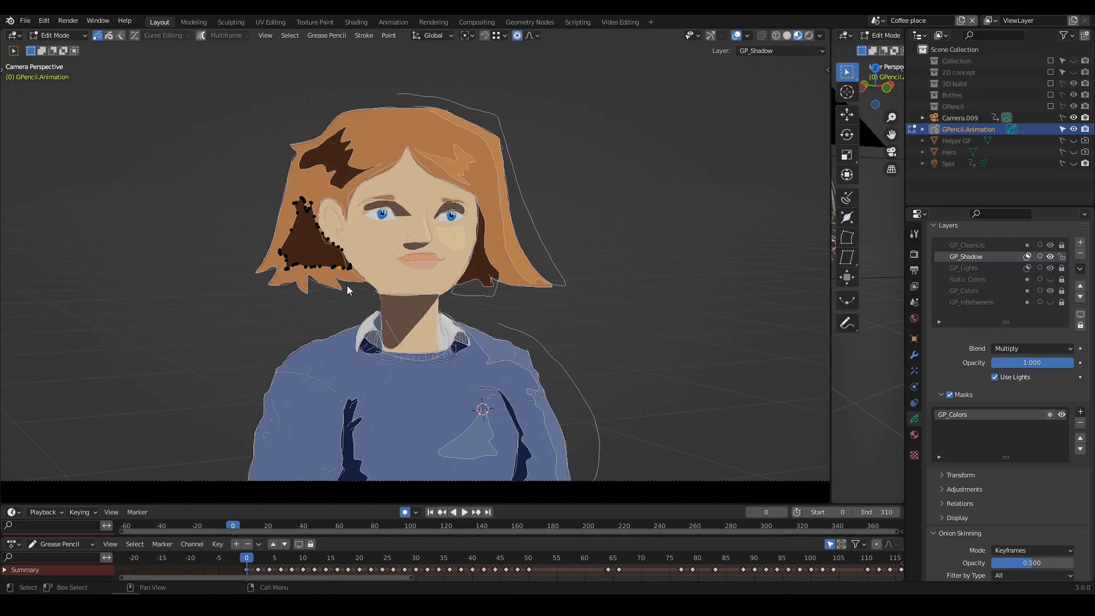
pyautogui.press('g')
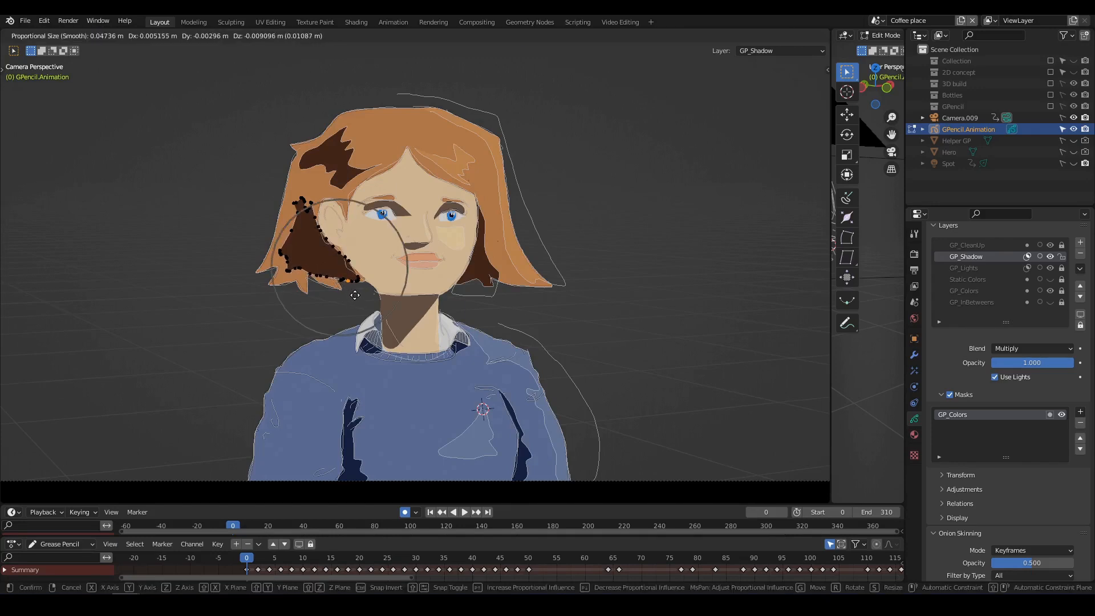
pyautogui.click(350, 287)
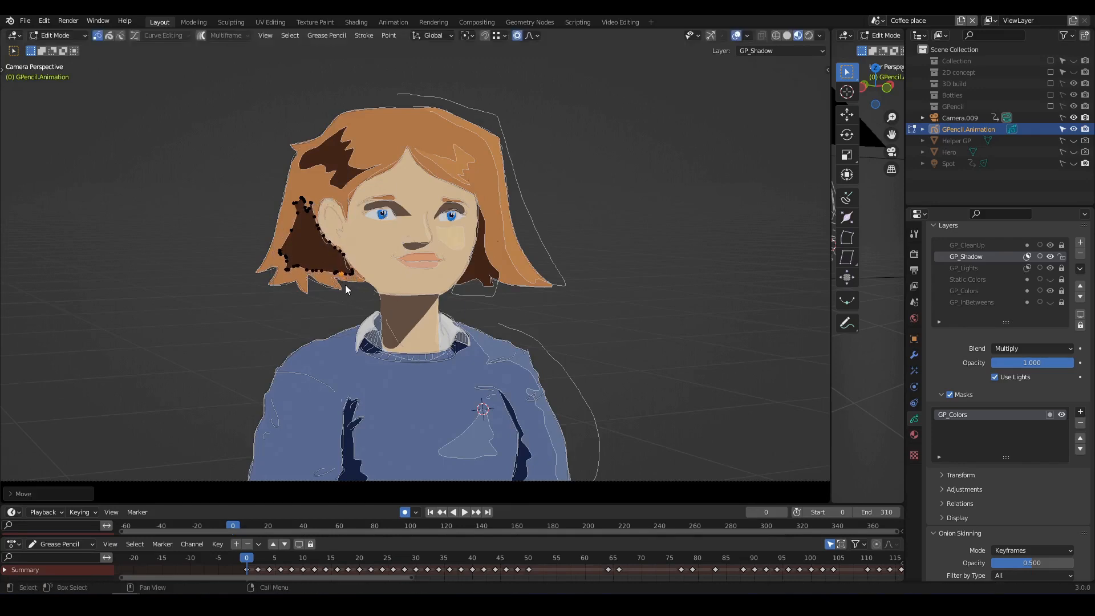
# Delete the entire hair shadow beside the ear and draw a replacement shape there in Draw Mode
pyautogui.press('l')
pyautogui.press('x')
pyautogui.click(341, 272)
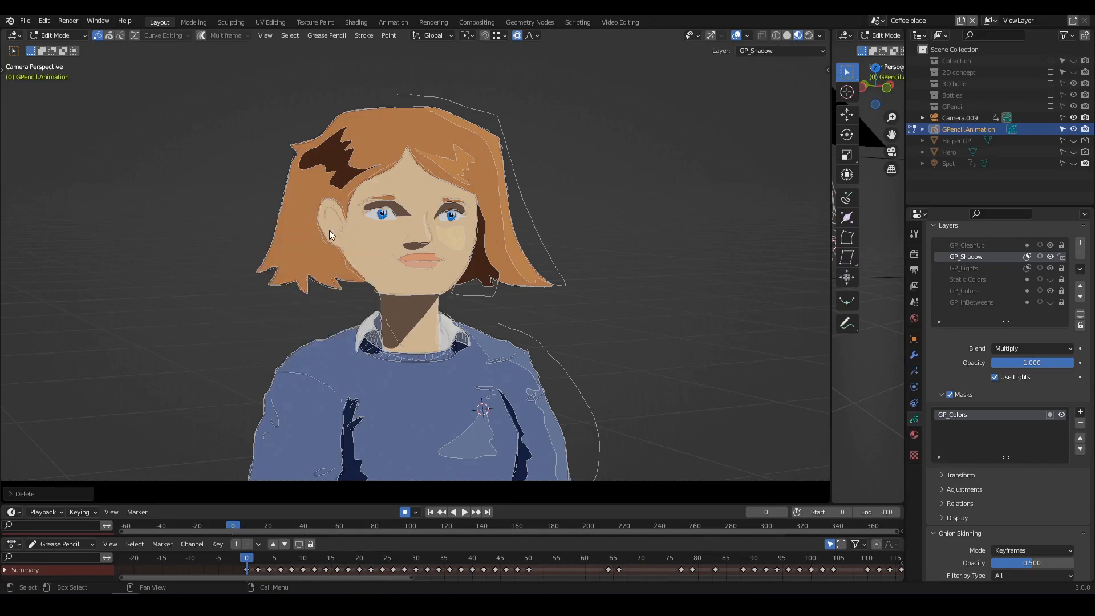
pyautogui.press('Tab')
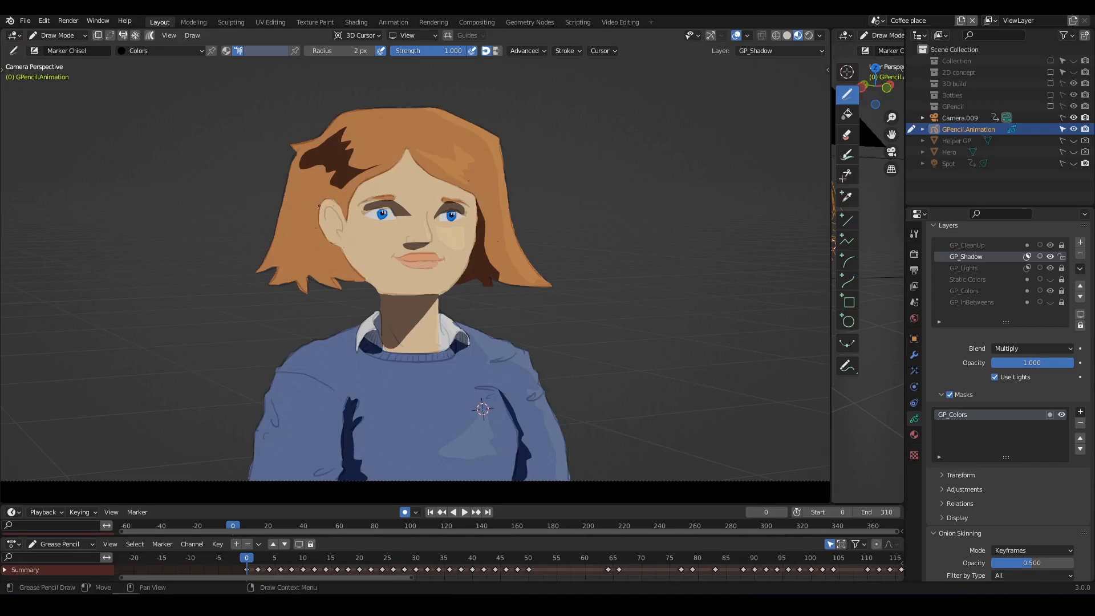
pyautogui.moveTo(319, 206)
pyautogui.mouseDown()
pyautogui.moveTo(273, 284)
pyautogui.moveTo(355, 288)
pyautogui.mouseUp()
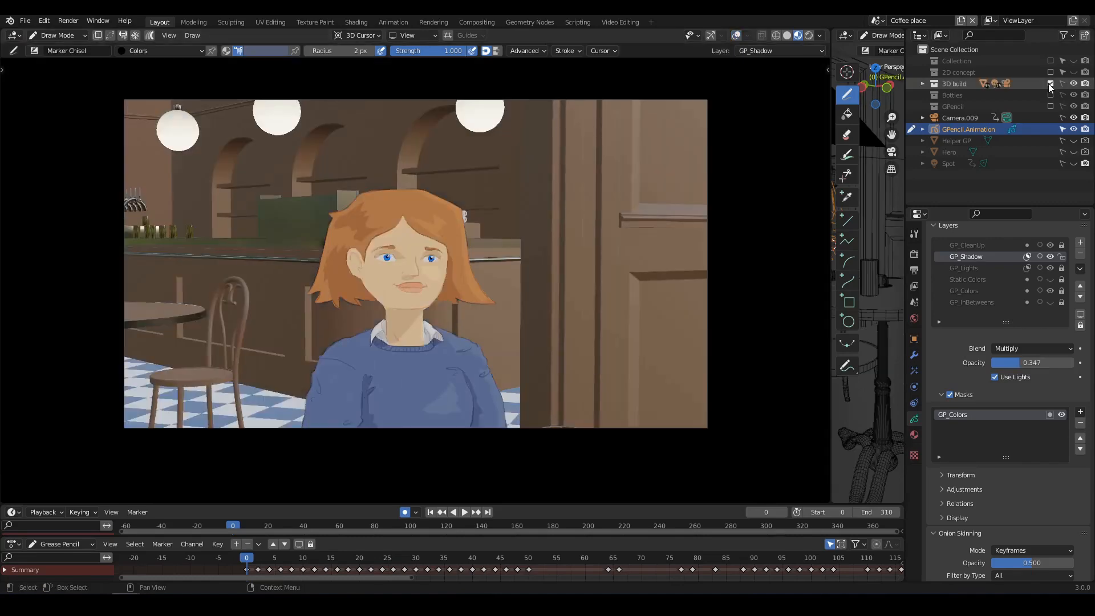
# Include the Bottles and GPencil collections to view the character against the full café background
pyautogui.click(1050, 94)
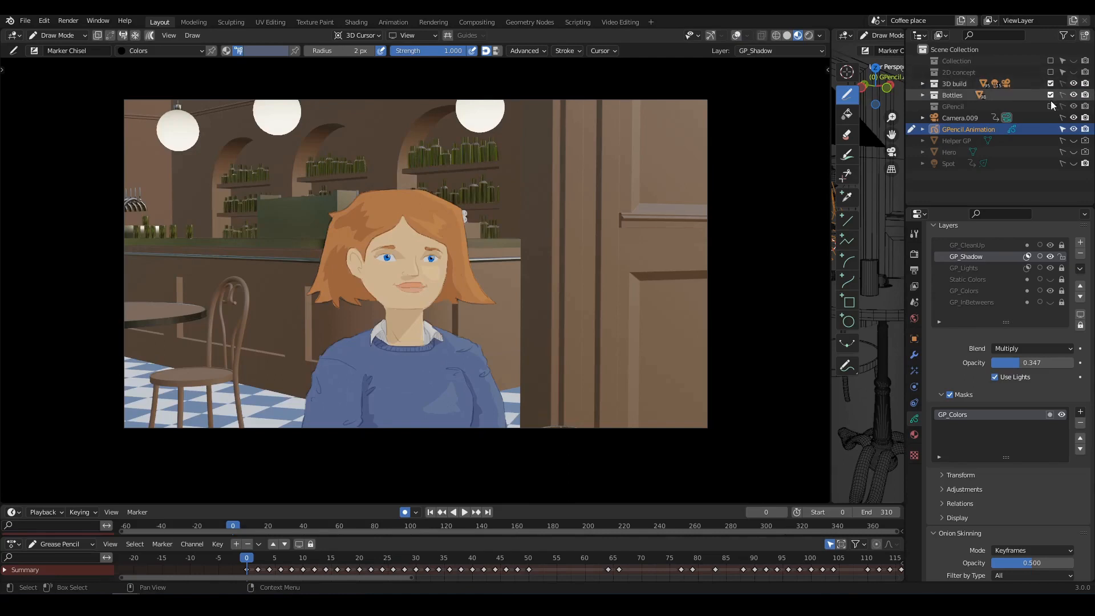
pyautogui.click(1050, 106)
pyautogui.scroll(-2, 576, 275)
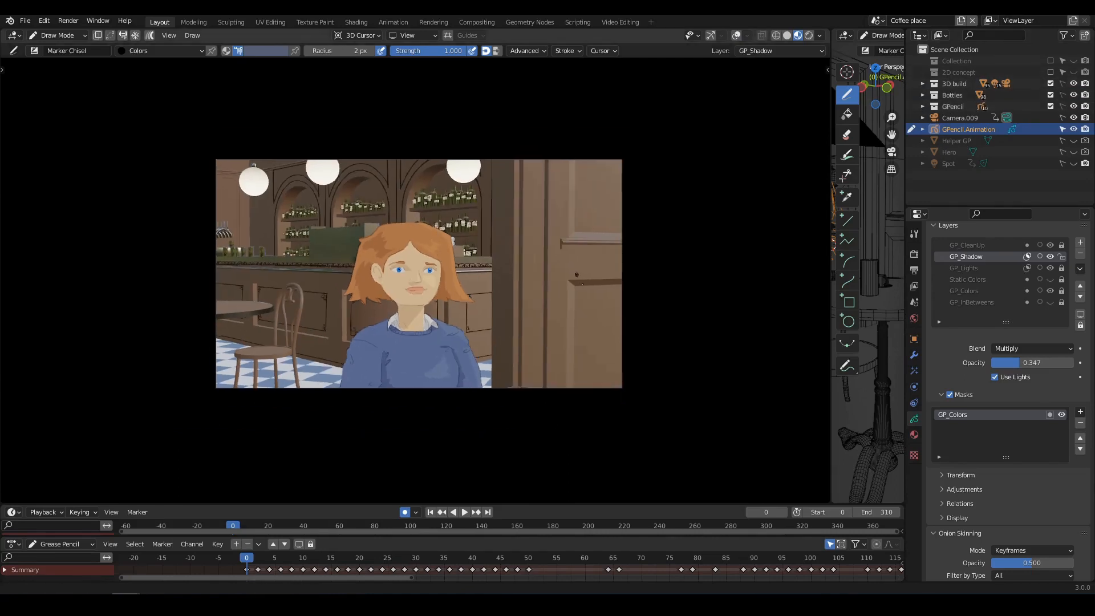
pyautogui.scroll(2, 577, 275)
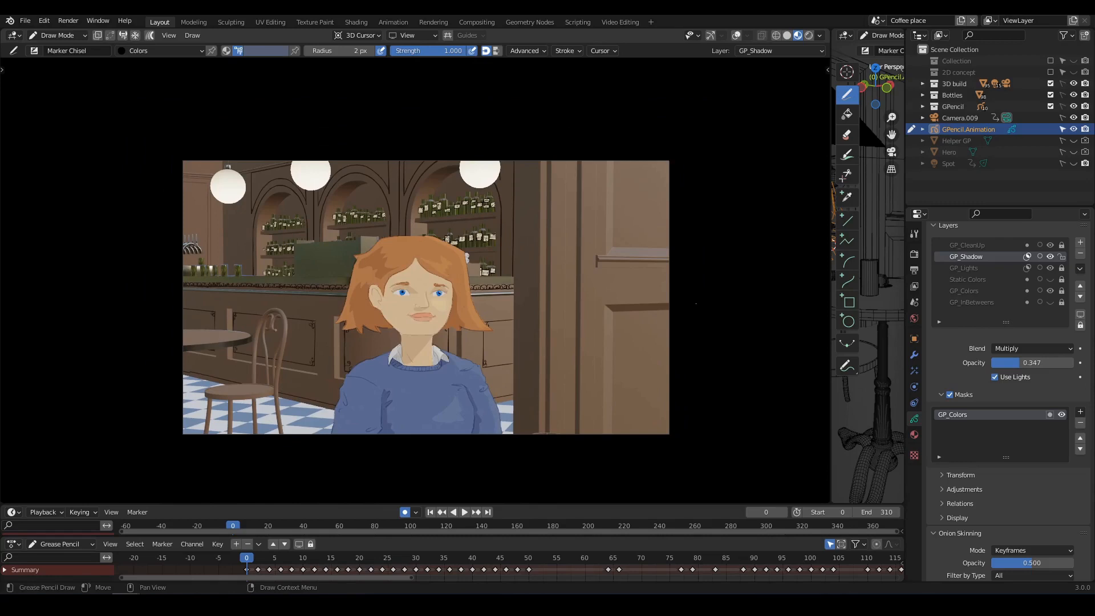
# Exclude the GPencil, Bottles and 3D build collections so that only the character is shown
pyautogui.click(1050, 106)
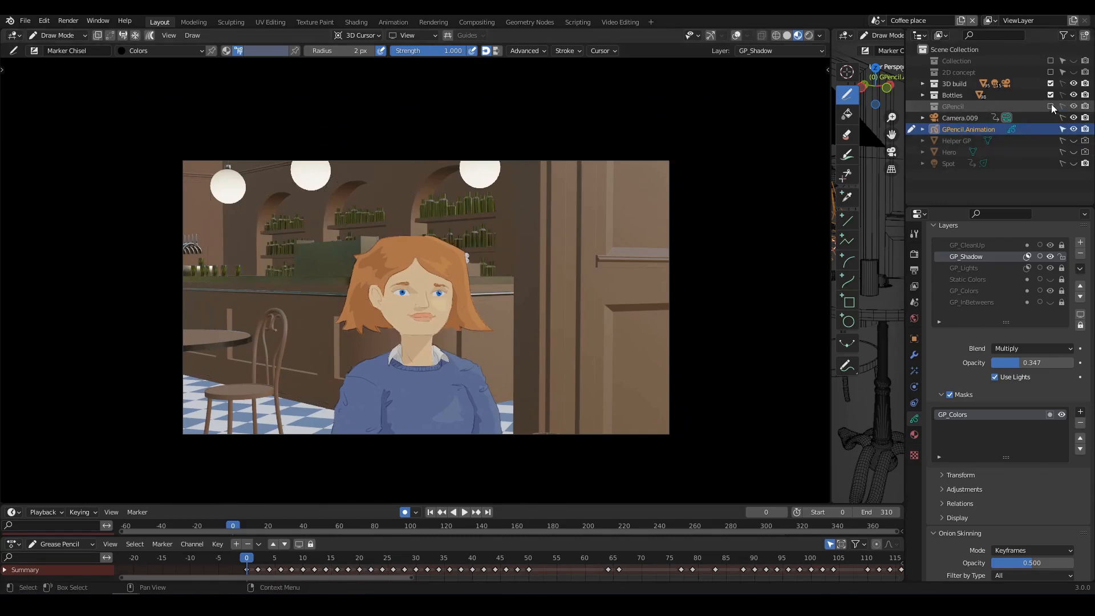
pyautogui.click(1050, 95)
pyautogui.click(1050, 83)
pyautogui.scroll(3, 565, 263)
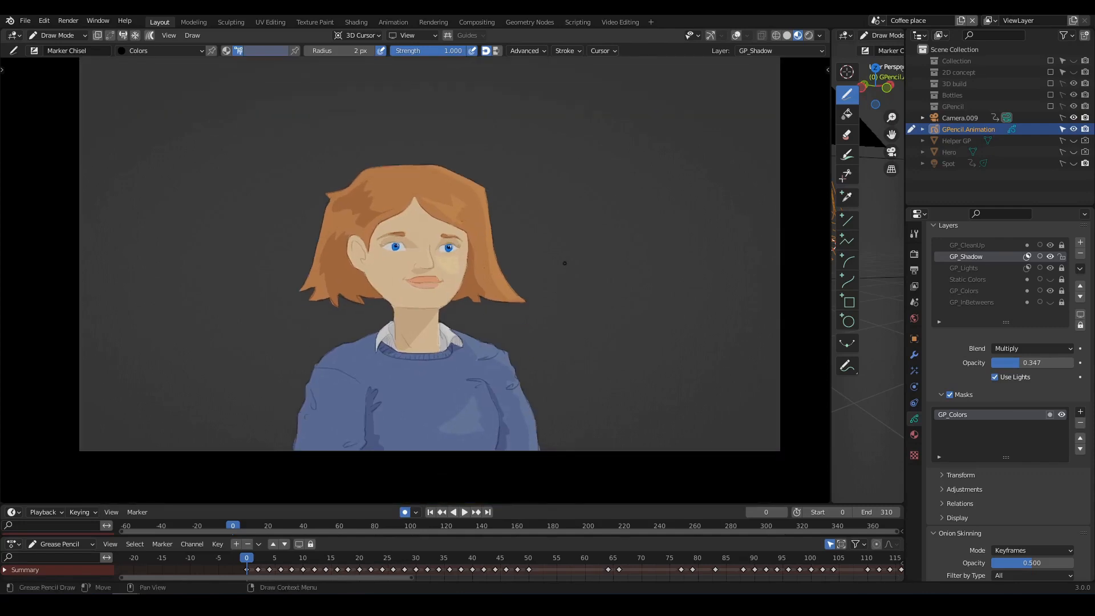
pyautogui.scroll(1, 567, 264)
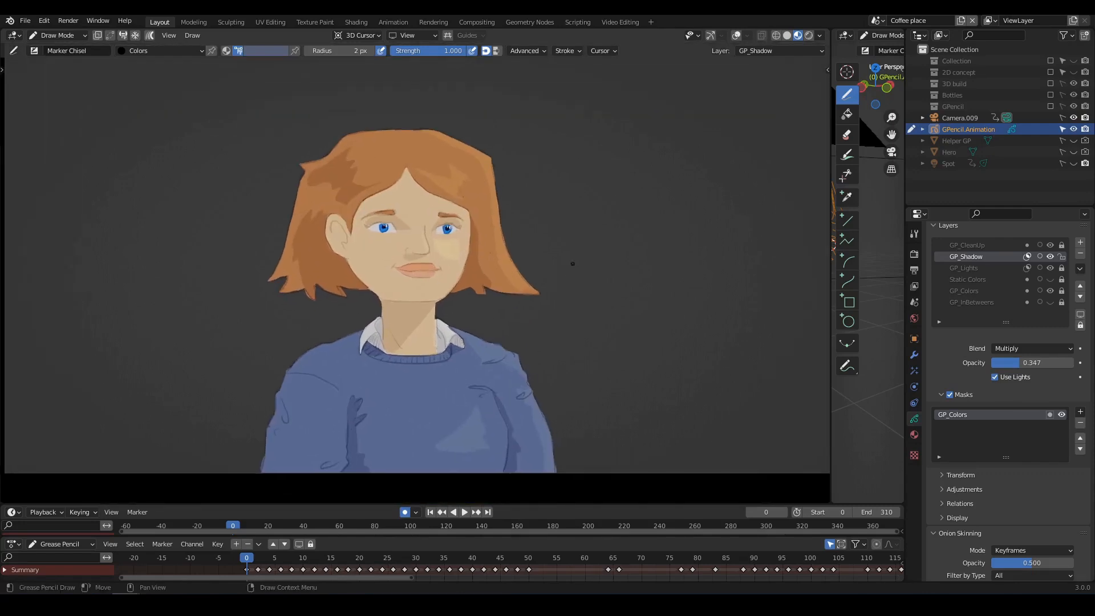
# On frame 2, draw the shadow shape across the upper back of the hair on the GP_Shadow layer
pyautogui.press('Up')
pyautogui.scroll(3, 505, 310)
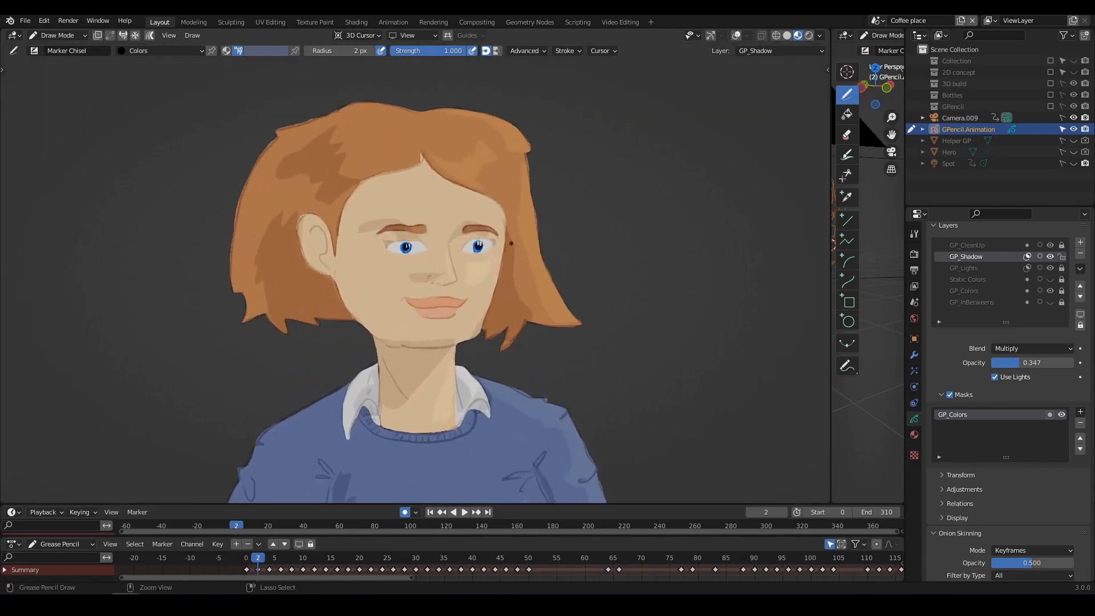
pyautogui.scroll(2, 498, 248)
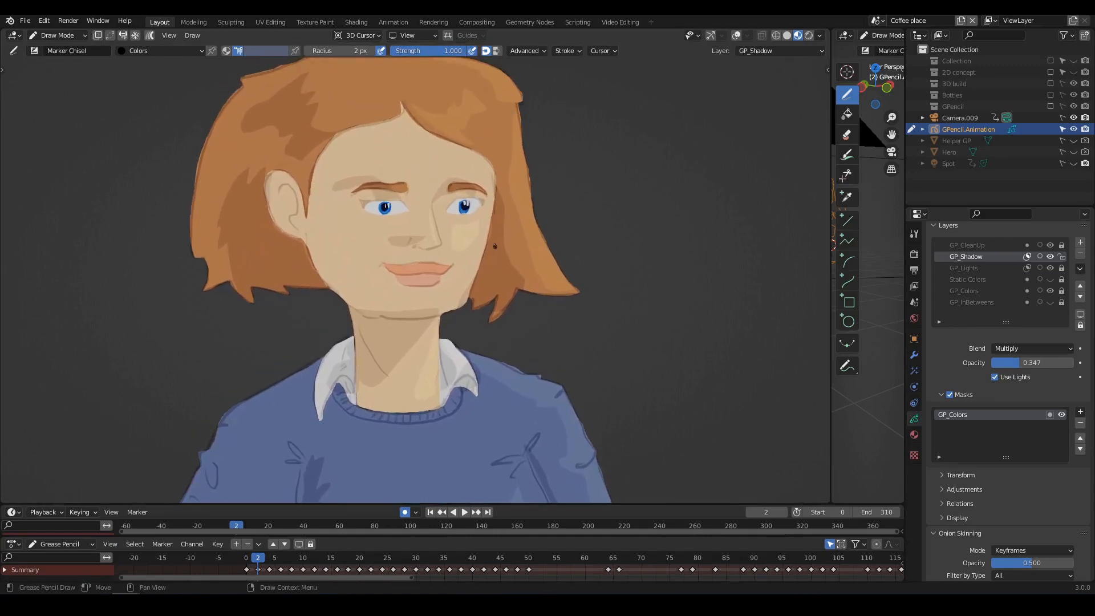
pyautogui.keyDown('shift'); pyautogui.moveTo(424, 222); pyautogui.dragTo(429, 253, button='middle'); pyautogui.keyUp('shift')
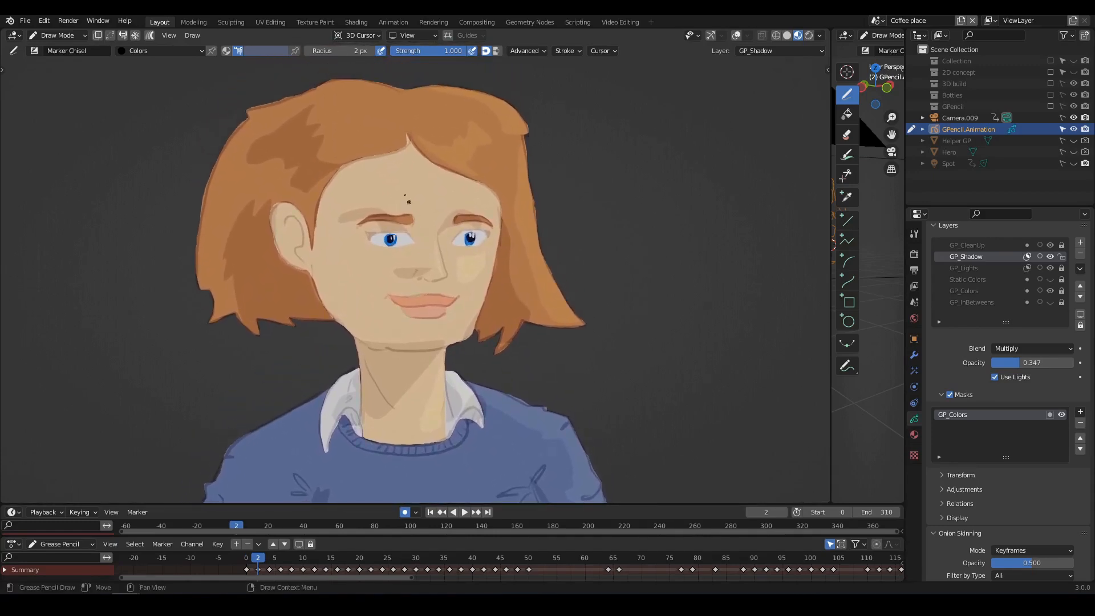
pyautogui.moveTo(244, 167)
pyautogui.mouseDown()
pyautogui.moveTo(254, 137)
pyautogui.moveTo(308, 103)
pyautogui.moveTo(335, 137)
pyautogui.moveTo(299, 176)
pyautogui.moveTo(249, 184)
pyautogui.mouseUp()
pyautogui.moveTo(257, 249)
pyautogui.keyDown('shift'); pyautogui.mouseDown(button='middle')
pyautogui.moveTo(244, 233)
pyautogui.moveTo(234, 240)
pyautogui.moveTo(255, 256)
pyautogui.mouseUp(button='middle'); pyautogui.keyUp('shift')
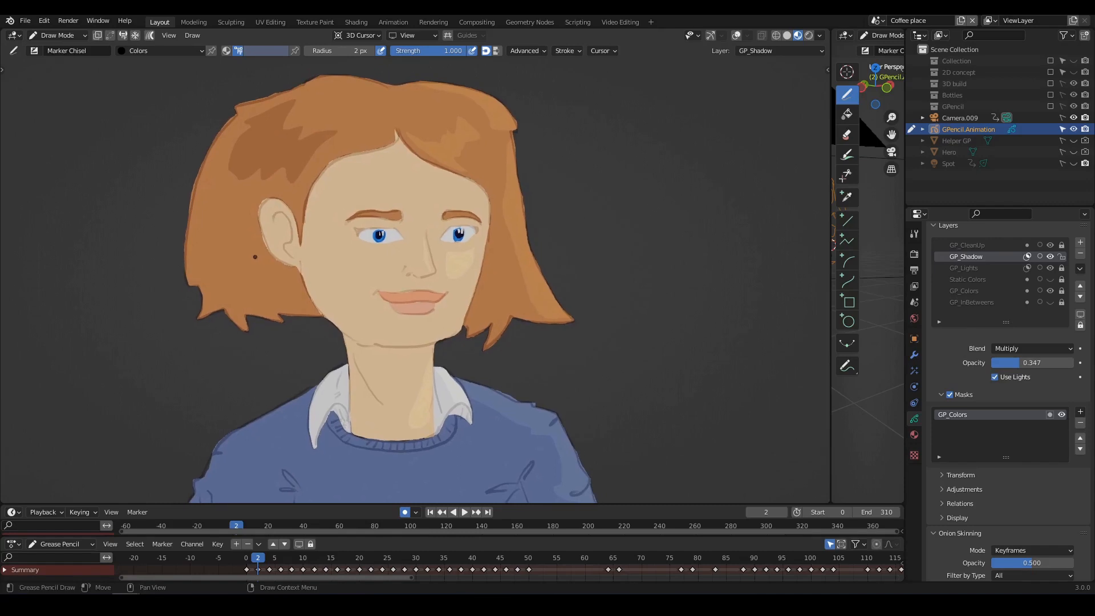
# Compare with the neighbouring frame and draw the hair shadow behind and below the ear on frame 2
pyautogui.press('Left')
pyautogui.press('Right')
pyautogui.moveTo(304, 281)
pyautogui.mouseDown()
pyautogui.moveTo(308, 289)
pyautogui.moveTo(251, 308)
pyautogui.moveTo(223, 297)
pyautogui.moveTo(202, 312)
pyautogui.moveTo(239, 245)
pyautogui.moveTo(203, 228)
pyautogui.moveTo(214, 200)
pyautogui.moveTo(255, 200)
pyautogui.mouseUp()
pyautogui.moveTo(299, 264)
pyautogui.keyDown('shift'); pyautogui.mouseDown(button='middle')
pyautogui.moveTo(279, 249)
pyautogui.moveTo(312, 251)
pyautogui.moveTo(274, 250)
pyautogui.mouseUp(button='middle'); pyautogui.keyUp('shift')
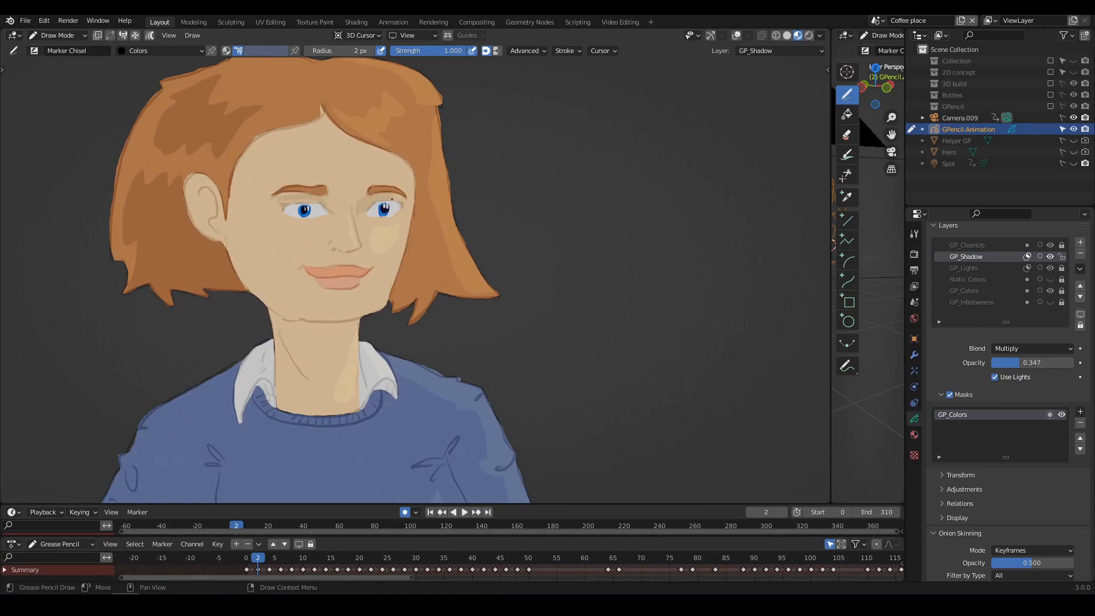
# Draw the neck shadow below the chin on frame 2
pyautogui.moveTo(366, 252)
pyautogui.keyDown('shift'); pyautogui.mouseDown(button='middle')
pyautogui.moveTo(363, 227)
pyautogui.moveTo(351, 229)
pyautogui.mouseUp(button='middle'); pyautogui.keyUp('shift')
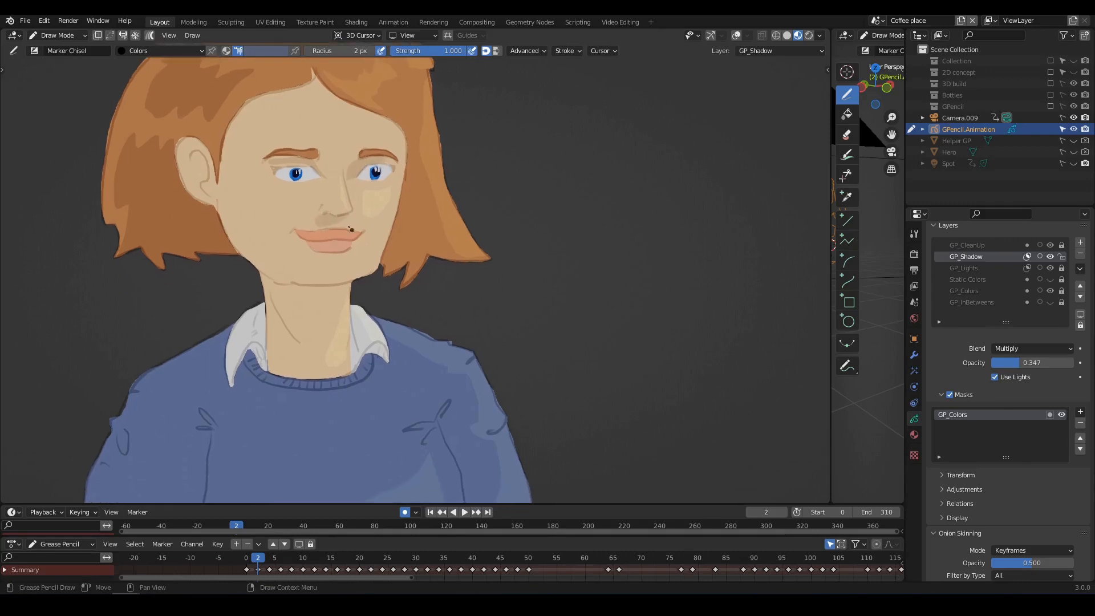
pyautogui.keyDown('shift'); pyautogui.moveTo(338, 320); pyautogui.dragTo(333, 249, button='middle'); pyautogui.keyUp('shift')
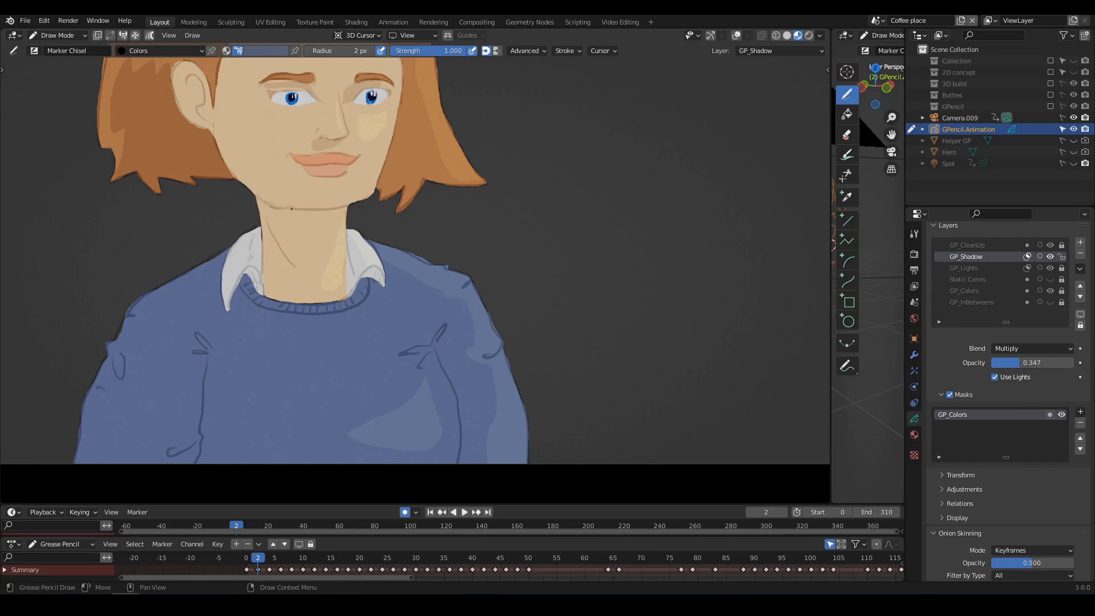
pyautogui.moveTo(339, 207)
pyautogui.mouseDown()
pyautogui.moveTo(280, 235)
pyautogui.moveTo(265, 294)
pyautogui.moveTo(249, 248)
pyautogui.mouseUp()
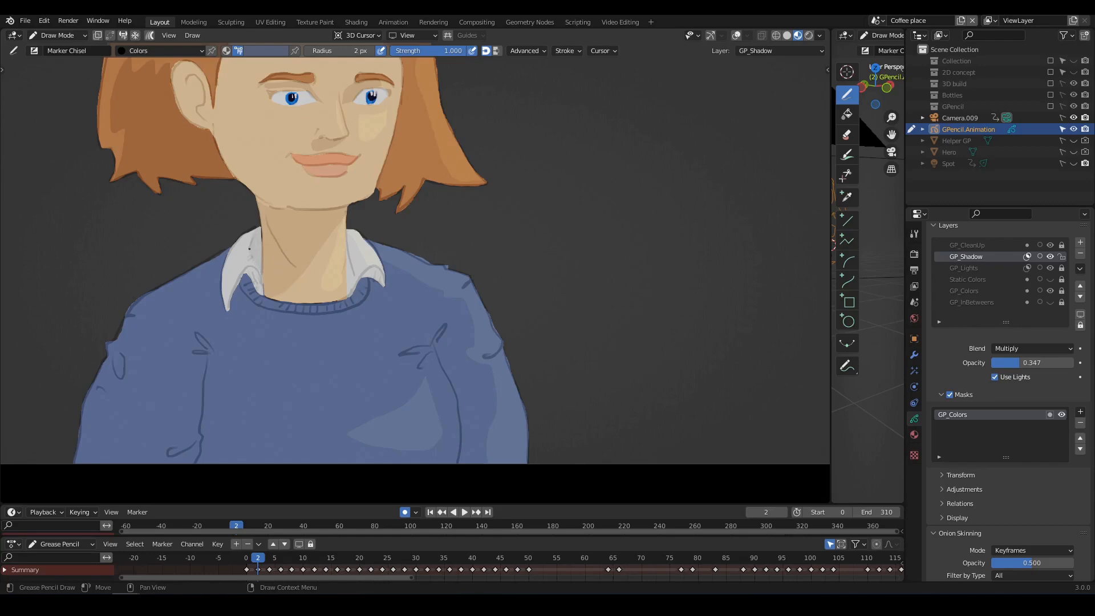
pyautogui.keyDown('shift'); pyautogui.moveTo(335, 265); pyautogui.dragTo(326, 244, button='middle'); pyautogui.keyUp('shift')
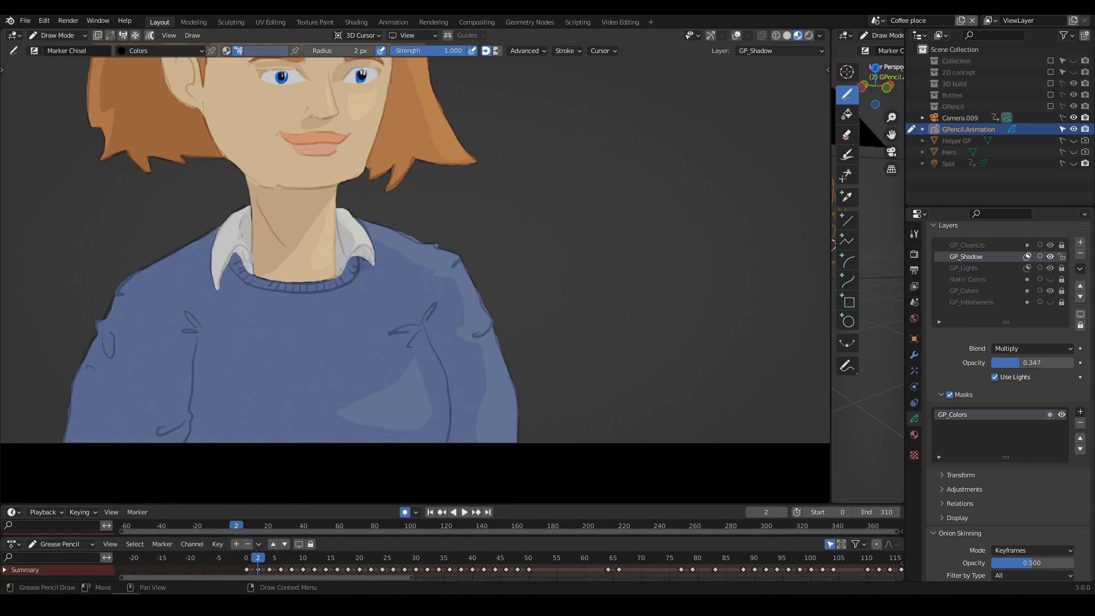
# Draw shadow shapes on the sweater along the folds between the torso and both arms
pyautogui.keyDown('shift'); pyautogui.moveTo(250, 282); pyautogui.dragTo(303, 257, button='middle'); pyautogui.keyUp('shift')
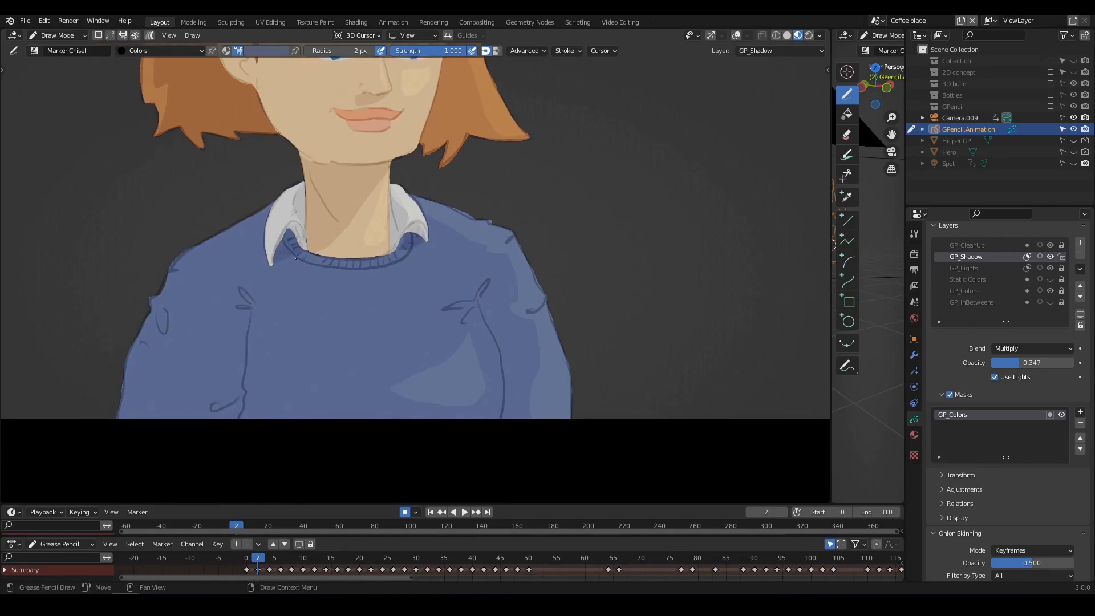
pyautogui.keyDown('shift'); pyautogui.moveTo(308, 298); pyautogui.dragTo(348, 284, button='middle'); pyautogui.keyUp('shift')
pyautogui.keyDown('shift'); pyautogui.moveTo(498, 292); pyautogui.dragTo(485, 255, button='middle'); pyautogui.keyUp('shift')
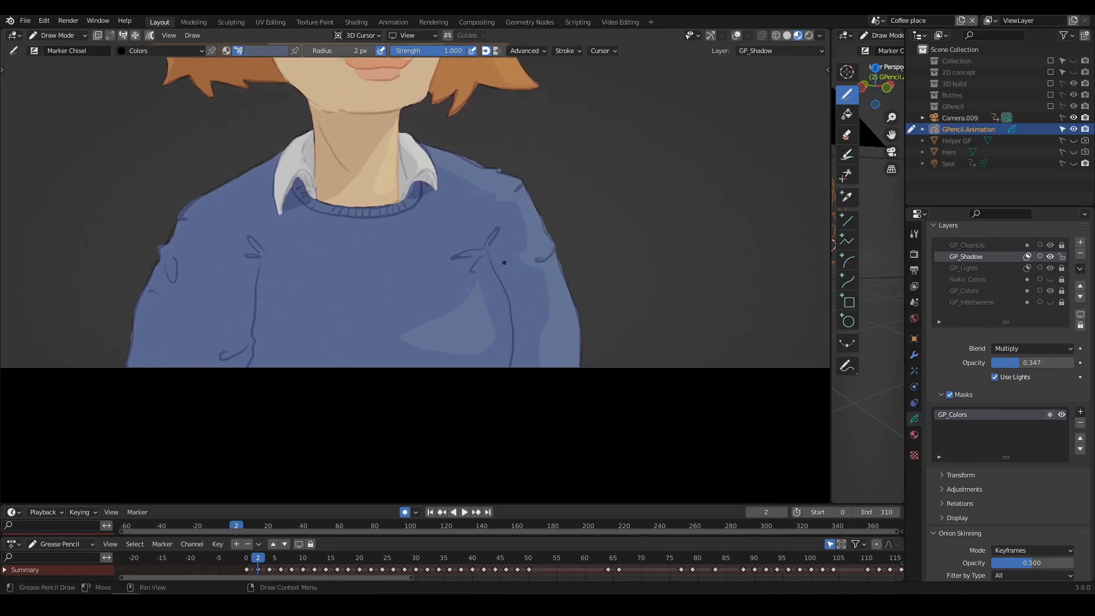
pyautogui.moveTo(497, 229)
pyautogui.mouseDown()
pyautogui.moveTo(513, 288)
pyautogui.moveTo(511, 372)
pyautogui.moveTo(512, 322)
pyautogui.mouseUp()
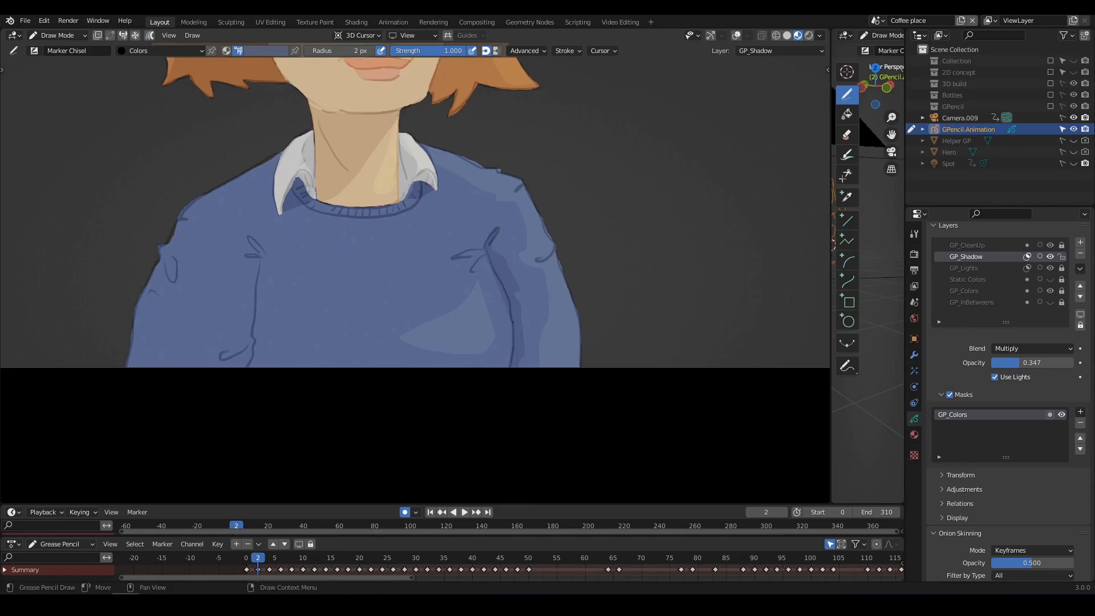
pyautogui.keyDown('shift'); pyautogui.moveTo(297, 295); pyautogui.dragTo(323, 268, button='middle'); pyautogui.keyUp('shift')
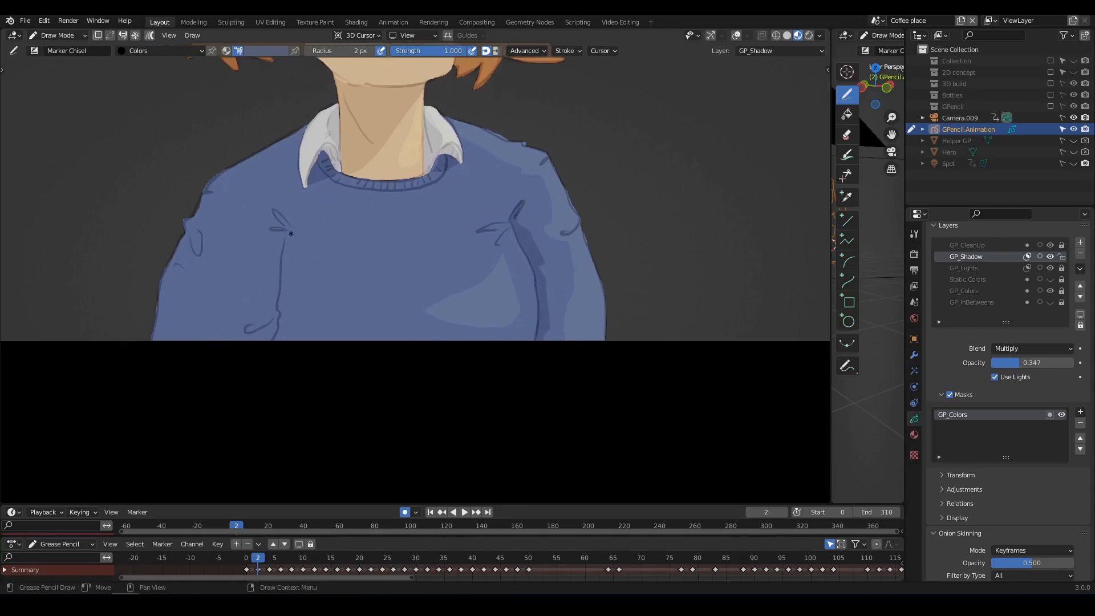
pyautogui.moveTo(299, 223)
pyautogui.mouseDown()
pyautogui.moveTo(296, 317)
pyautogui.moveTo(274, 341)
pyautogui.mouseUp()
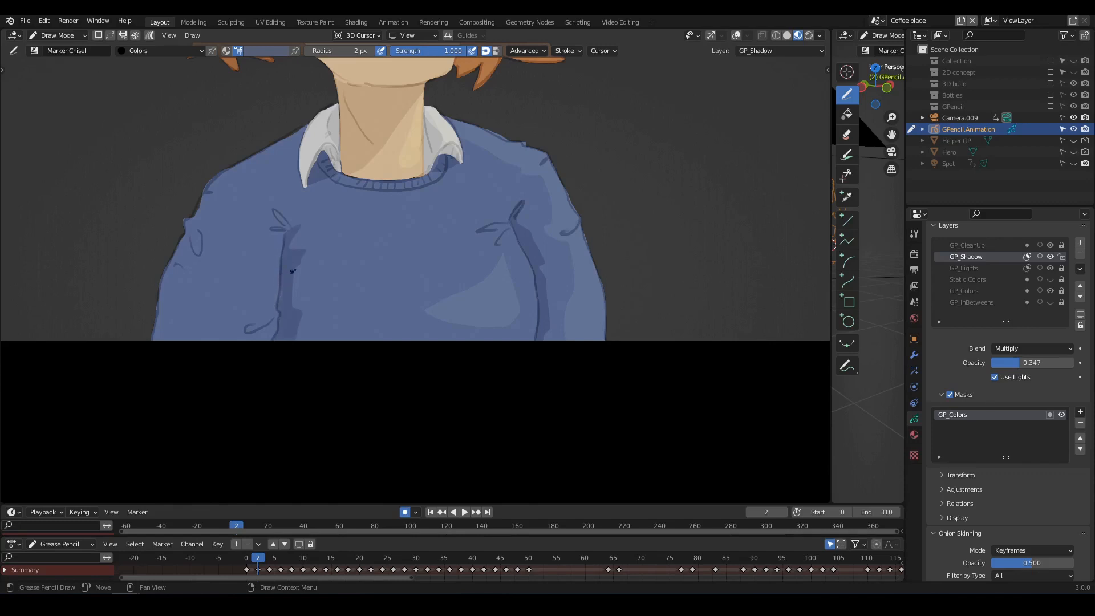
# Check the shaded character as a whole and undo the last stroke on frame 2
pyautogui.scroll(-4, 292, 272)
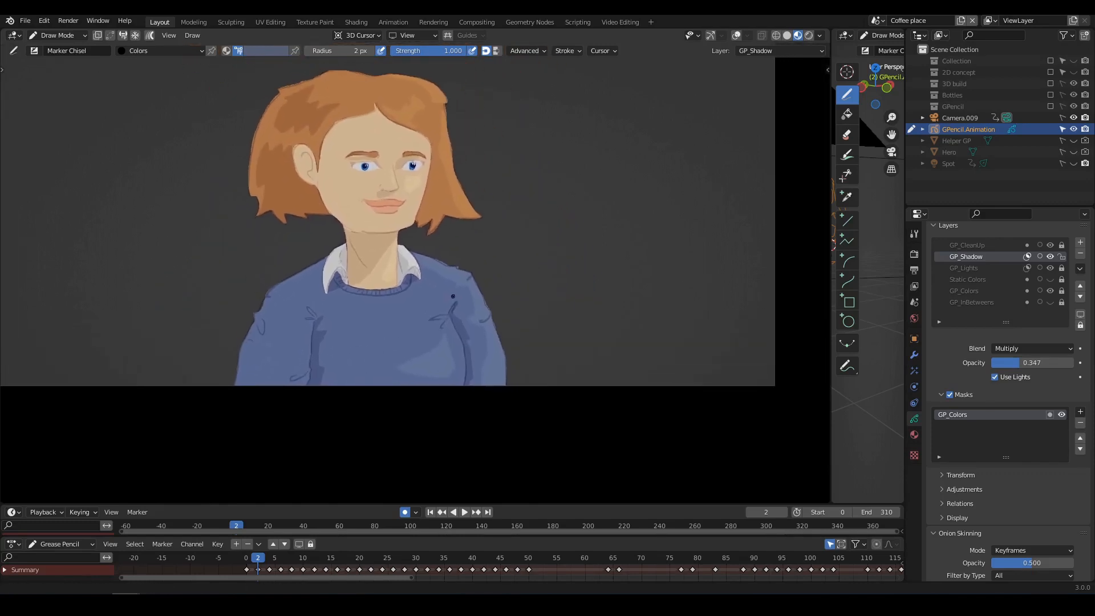
pyautogui.keyDown('shift'); pyautogui.moveTo(453, 296); pyautogui.dragTo(440, 295, button='middle'); pyautogui.keyUp('shift')
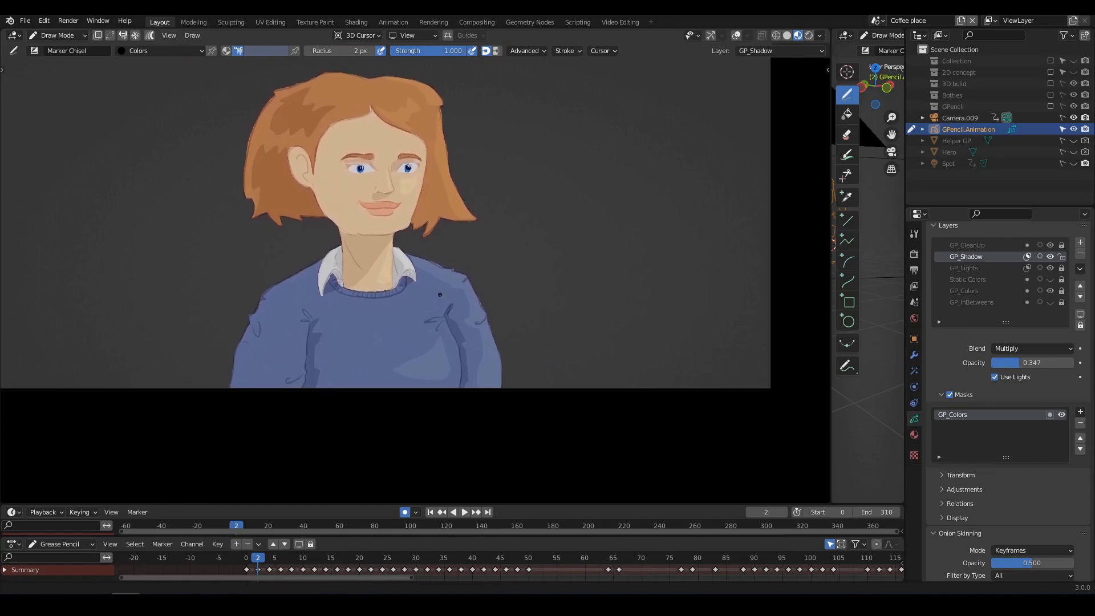
pyautogui.scroll(3, 439, 294)
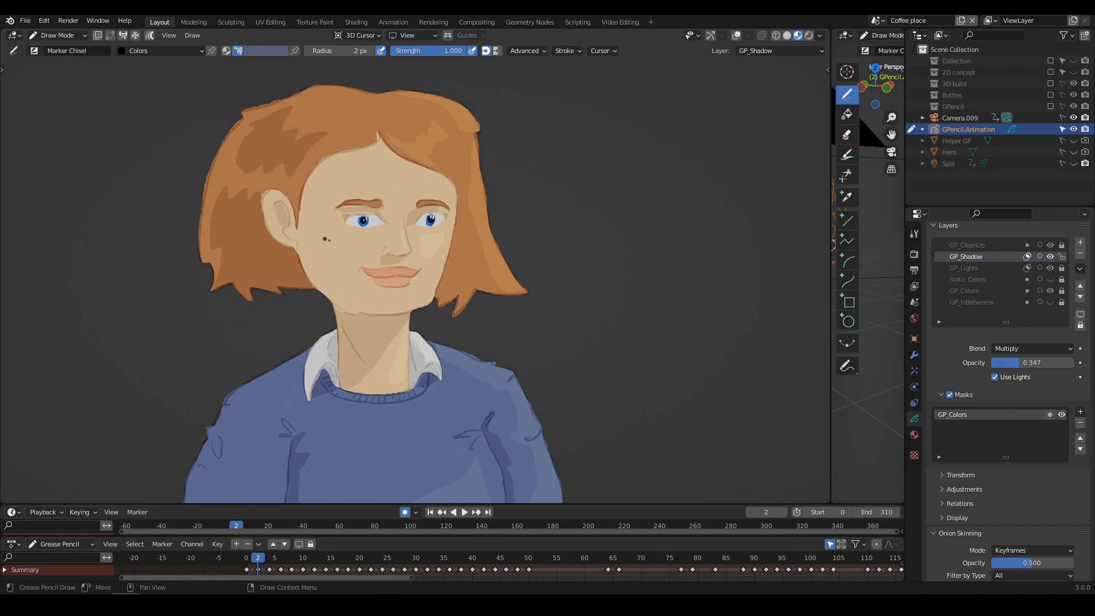
pyautogui.hotkey('ctrl', 'z')
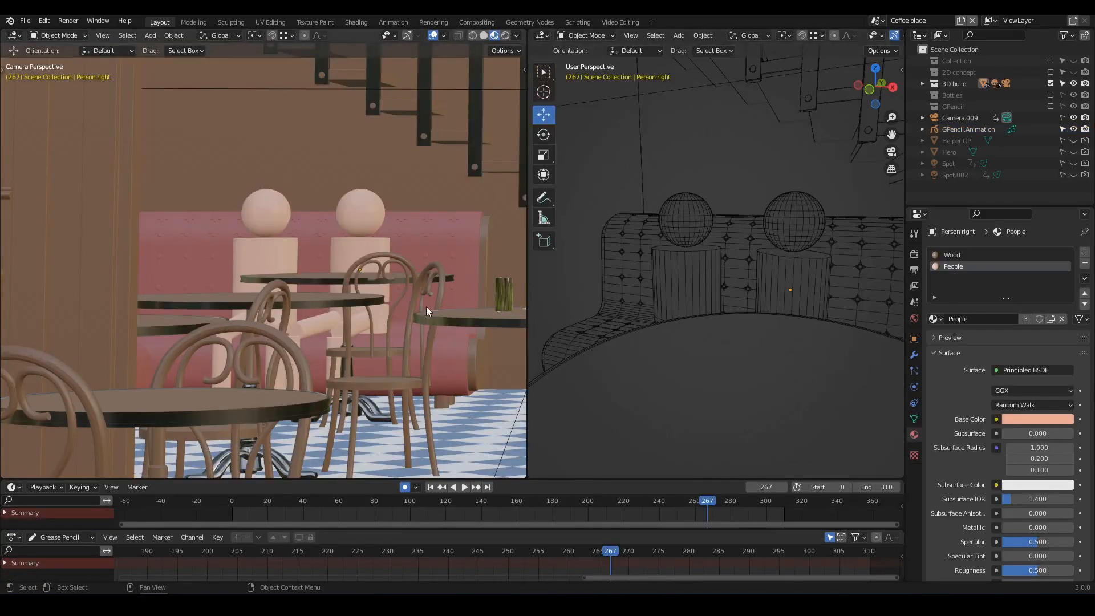
# Move the Helper GP plane about 0.47 m along negative Y, from the seated placeholder person to over the table
pyautogui.keyDown('shift'); pyautogui.moveTo(419, 298); pyautogui.dragTo(364, 302, button='middle'); pyautogui.keyUp('shift')
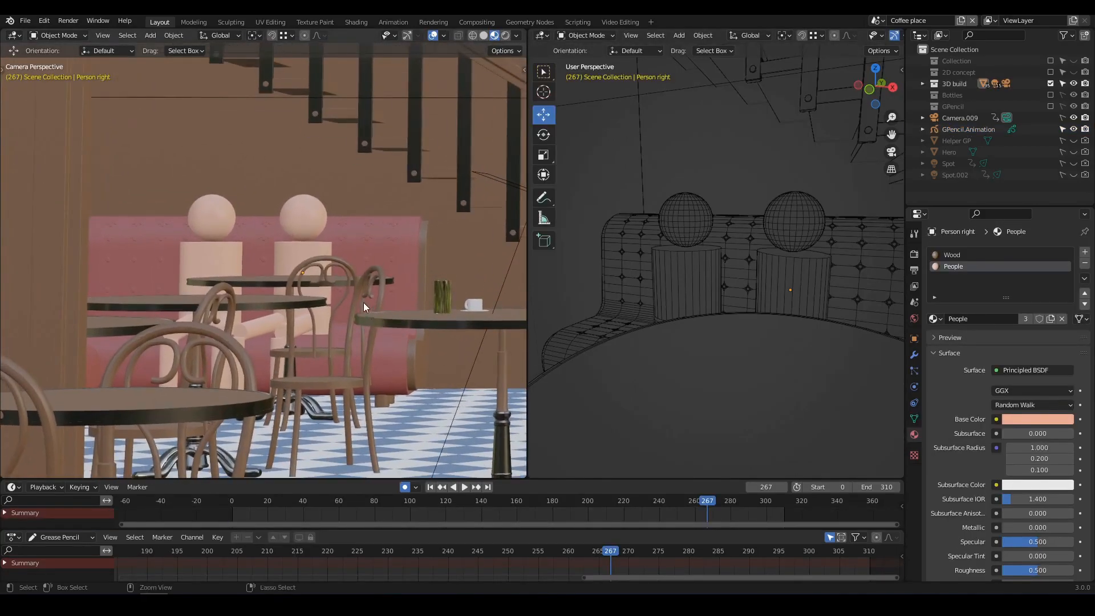
pyautogui.moveTo(588, 259); pyautogui.dragTo(738, 275, button='middle')
pyautogui.moveTo(761, 285); pyautogui.dragTo(760, 287, button='middle')
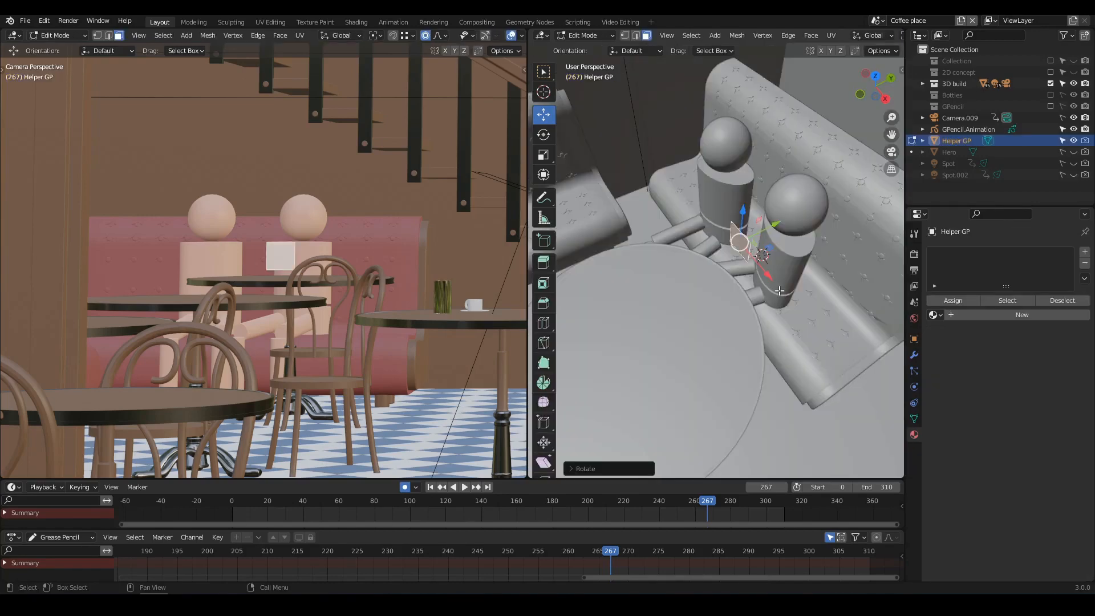
pyautogui.press('g')
pyautogui.press('y')
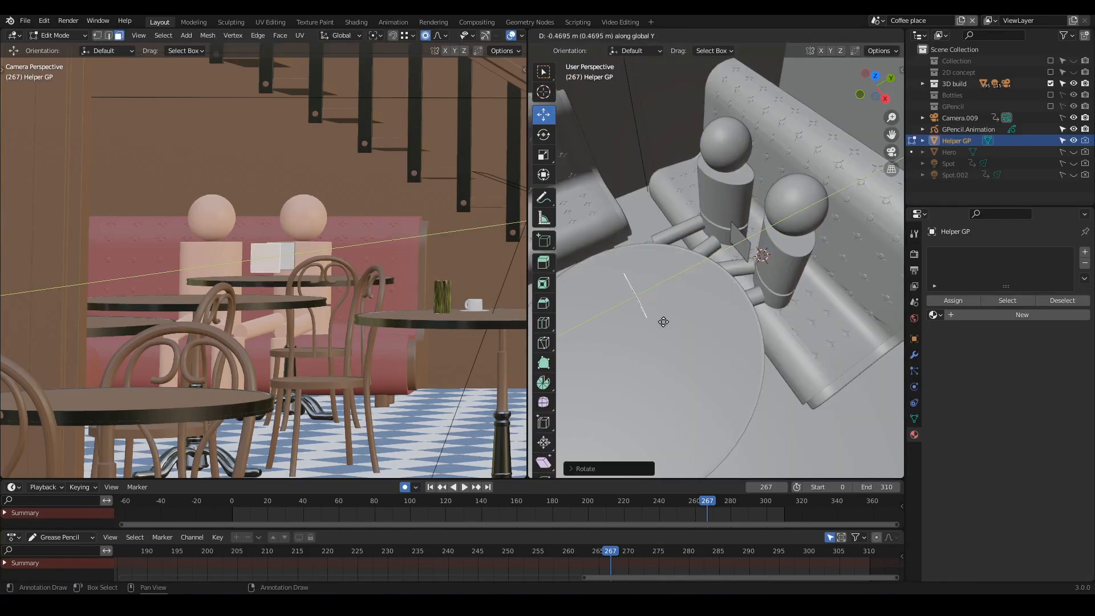
pyautogui.click(663, 321)
pyautogui.moveTo(663, 321); pyautogui.dragTo(744, 295, button='middle')
pyautogui.moveTo(764, 254); pyautogui.dragTo(712, 255)
pyautogui.moveTo(737, 269); pyautogui.dragTo(668, 261, button='middle')
pyautogui.moveTo(708, 216); pyautogui.dragTo(718, 213)
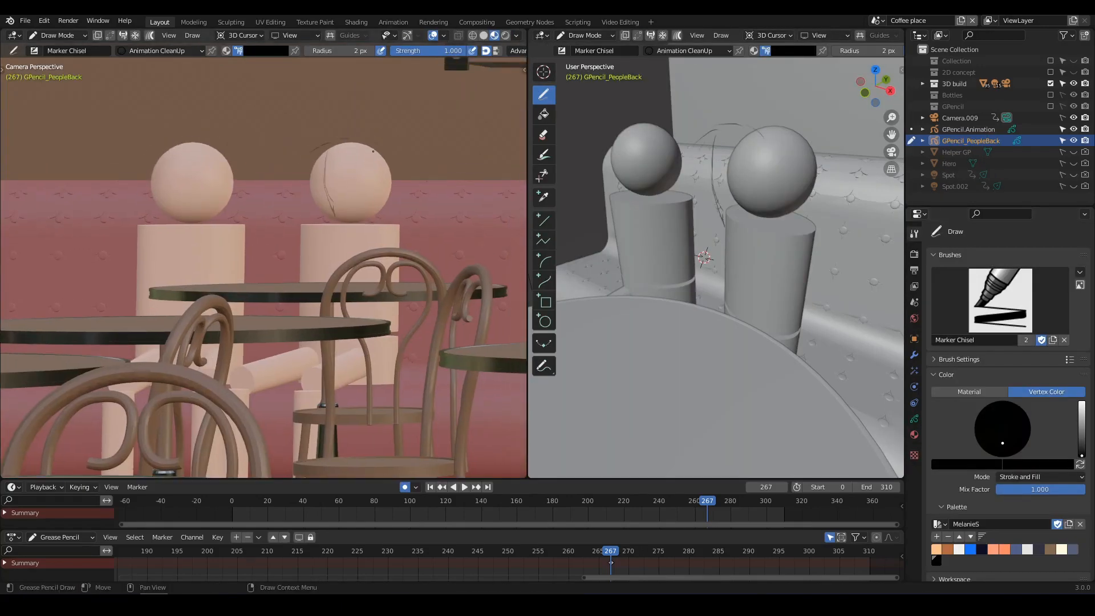
# Sketch rough heads and bodies of two people over the seated placeholders in the GPencil_PeopleBack object
pyautogui.moveTo(373, 151); pyautogui.dragTo(374, 207)
pyautogui.keyDown('shift'); pyautogui.moveTo(365, 211); pyautogui.dragTo(366, 165, button='middle'); pyautogui.keyUp('shift')
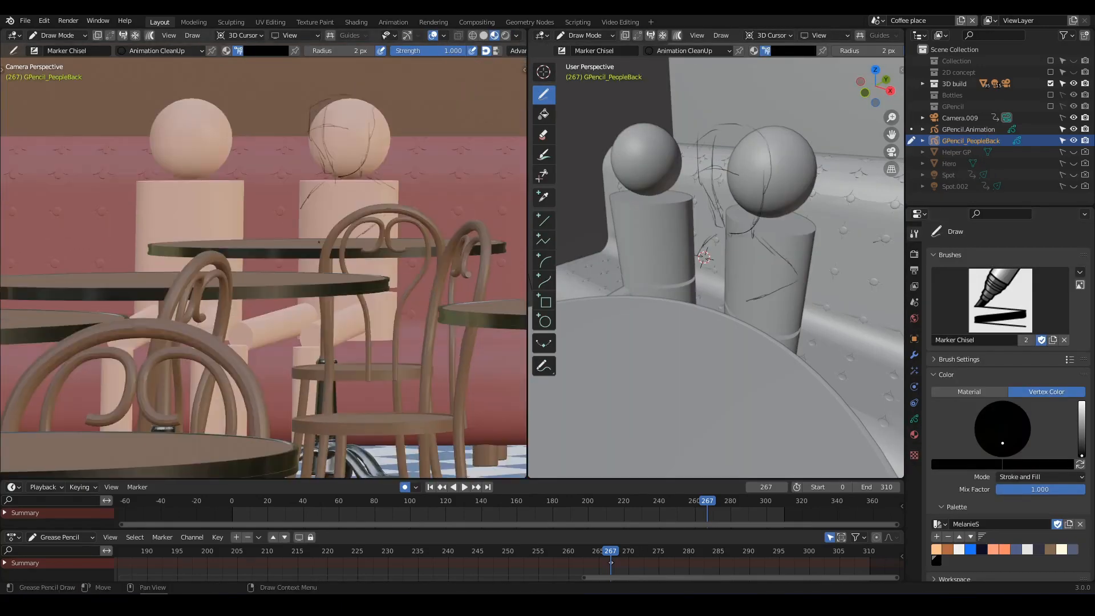
pyautogui.keyDown('shift'); pyautogui.moveTo(285, 166); pyautogui.dragTo(306, 172, button='middle'); pyautogui.keyUp('shift')
pyautogui.moveTo(230, 113); pyautogui.dragTo(259, 193)
pyautogui.keyDown('shift'); pyautogui.moveTo(285, 176); pyautogui.dragTo(285, 162, button='middle'); pyautogui.keyUp('shift')
pyautogui.moveTo(280, 189); pyautogui.dragTo(281, 215)
pyautogui.moveTo(278, 169); pyautogui.dragTo(293, 196)
pyautogui.keyDown('shift'); pyautogui.moveTo(343, 240); pyautogui.dragTo(336, 215, button='middle'); pyautogui.keyUp('shift')
pyautogui.moveTo(387, 268); pyautogui.dragTo(392, 296)
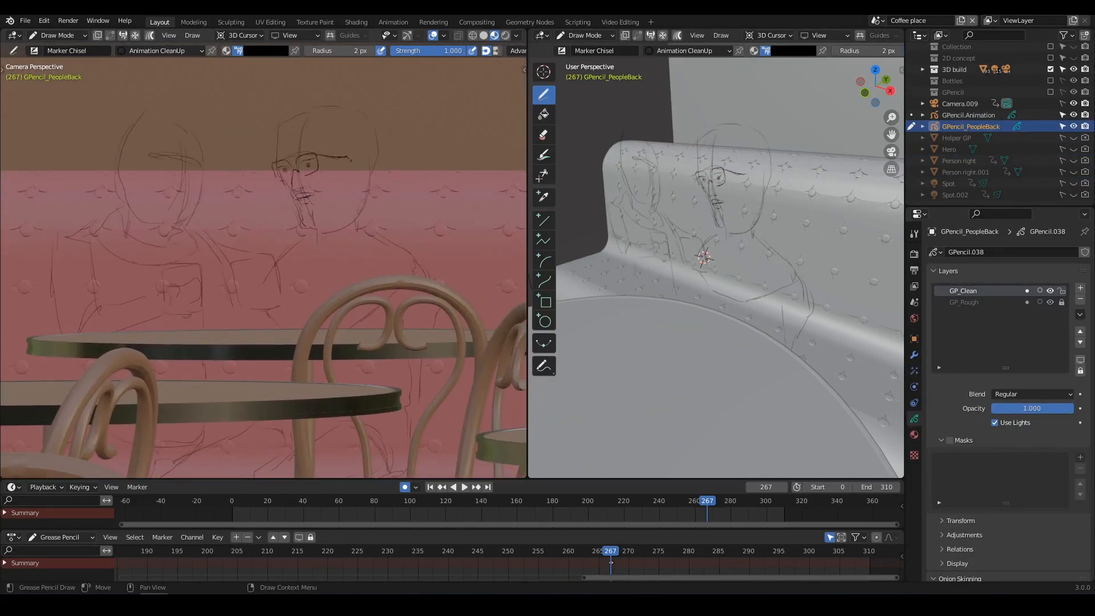
# Draw clean lines for the bespectacled man's ear, hair and jaw on the GP_Clean layer
pyautogui.moveTo(351, 160); pyautogui.dragTo(343, 185)
pyautogui.moveTo(337, 170); pyautogui.dragTo(341, 179)
pyautogui.keyDown('shift'); pyautogui.moveTo(319, 154); pyautogui.dragTo(309, 163, button='middle'); pyautogui.keyUp('shift')
pyautogui.moveTo(297, 136); pyautogui.dragTo(277, 138)
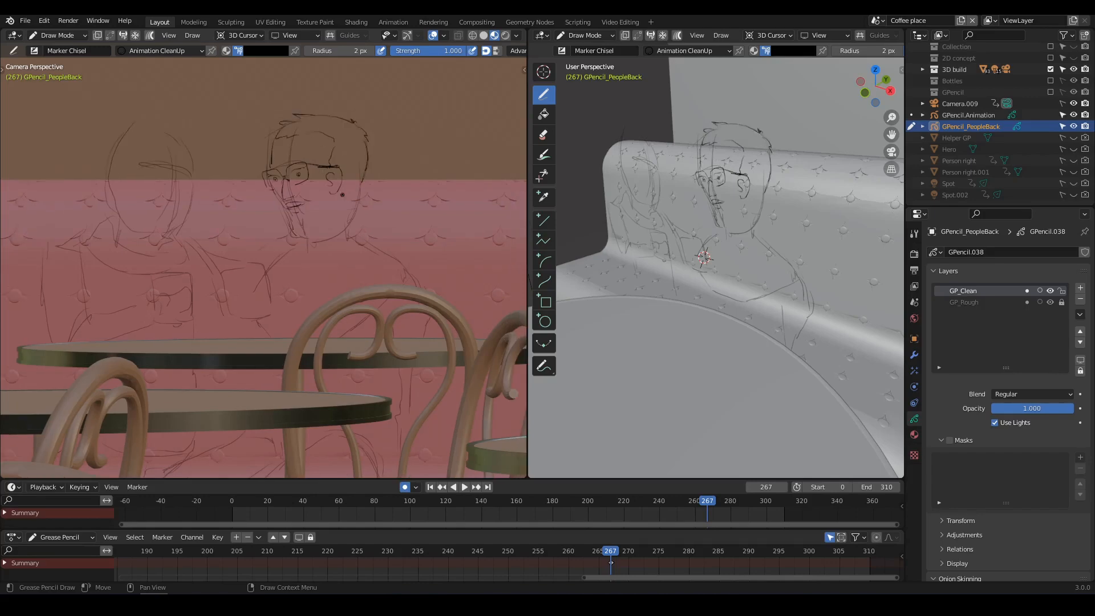
pyautogui.moveTo(348, 206); pyautogui.dragTo(347, 235)
# Draw clean lines for the man's shoulder, sleeve and shirt front
pyautogui.keyDown('shift'); pyautogui.moveTo(337, 234); pyautogui.dragTo(357, 185, button='middle'); pyautogui.keyUp('shift')
pyautogui.moveTo(383, 195); pyautogui.dragTo(427, 223)
pyautogui.keyDown('shift'); pyautogui.moveTo(370, 234); pyautogui.dragTo(368, 194, button='middle'); pyautogui.keyUp('shift')
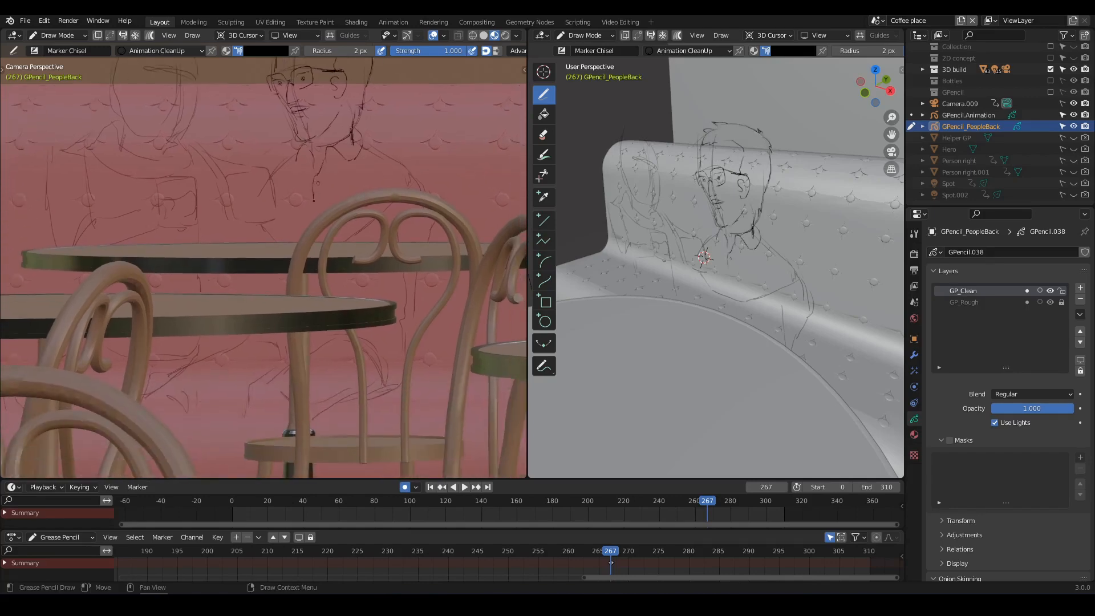
pyautogui.moveTo(399, 188); pyautogui.dragTo(393, 233)
pyautogui.keyDown('shift'); pyautogui.moveTo(354, 239); pyautogui.dragTo(320, 183, button='middle'); pyautogui.keyUp('shift')
pyautogui.moveTo(290, 86); pyautogui.dragTo(288, 157)
# Draw clean lines for the long-haired person's face and hair
pyautogui.keyDown('shift'); pyautogui.moveTo(288, 242); pyautogui.dragTo(383, 441, button='middle'); pyautogui.keyUp('shift')
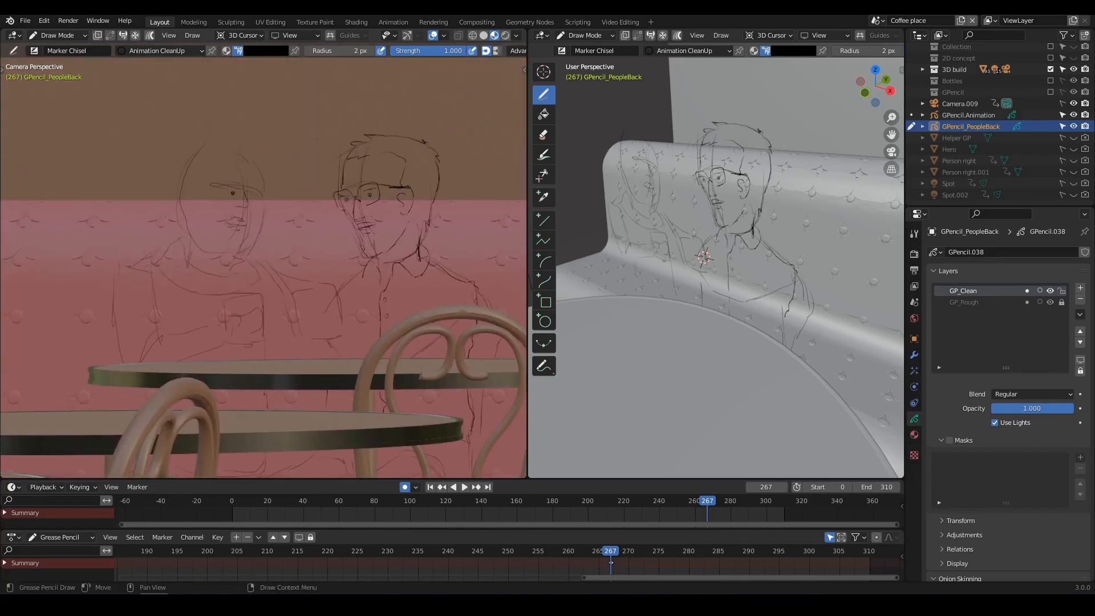
pyautogui.moveTo(181, 197); pyautogui.dragTo(215, 245)
pyautogui.keyDown('shift'); pyautogui.moveTo(228, 188); pyautogui.dragTo(234, 207, button='middle'); pyautogui.keyUp('shift')
pyautogui.moveTo(220, 176); pyautogui.dragTo(270, 199)
pyautogui.moveTo(205, 161)
pyautogui.mouseDown()
pyautogui.moveTo(280, 201)
pyautogui.moveTo(187, 214)
pyautogui.mouseUp()
pyautogui.moveTo(187, 220); pyautogui.dragTo(177, 263)
# Draw clean lines for the long-haired person's shoulder and sleeve
pyautogui.keyDown('shift'); pyautogui.moveTo(228, 268); pyautogui.dragTo(226, 236, button='middle'); pyautogui.keyUp('shift')
pyautogui.moveTo(186, 219); pyautogui.dragTo(134, 245)
pyautogui.moveTo(285, 277)
pyautogui.keyDown('shift'); pyautogui.mouseDown(button='middle')
pyautogui.moveTo(276, 227)
pyautogui.moveTo(275, 254)
pyautogui.mouseUp(button='middle'); pyautogui.keyUp('shift')
# Place the 3D cursor at the table edge and draw the long-haired person's forearm and hand holding a cup
pyautogui.scroll(-2, 276, 227)
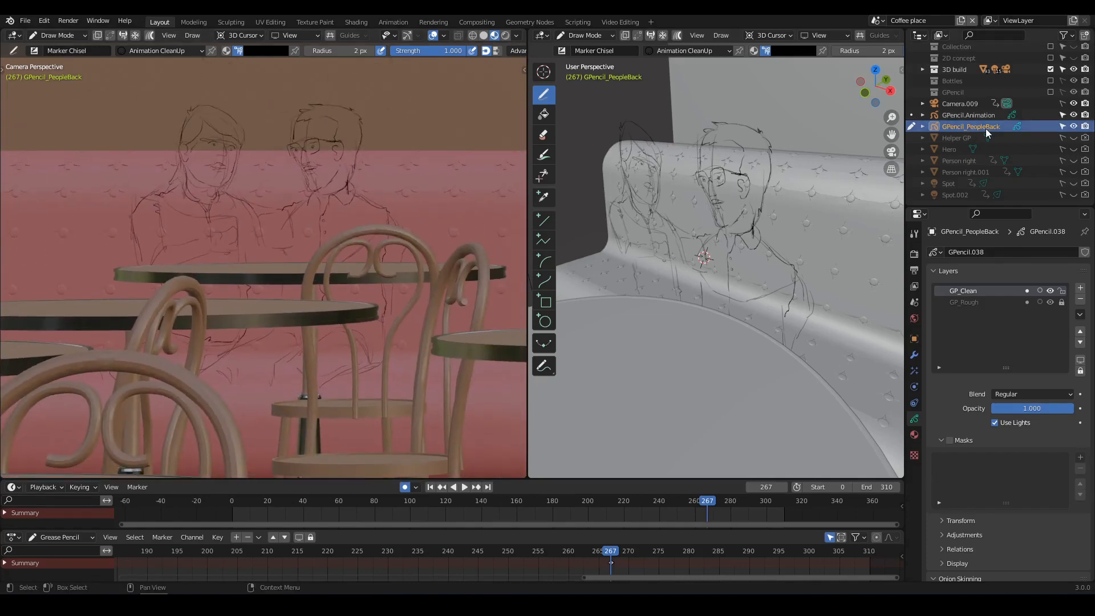
pyautogui.moveTo(707, 565); pyautogui.dragTo(611, 564, button='middle')
pyautogui.scroll(-2, 719, 257)
pyautogui.moveTo(719, 257); pyautogui.dragTo(732, 257, button='middle')
pyautogui.keyDown('shift'); pyautogui.rightClick(609, 286); pyautogui.keyUp('shift')
pyautogui.scroll(2, 257, 251)
pyautogui.moveTo(276, 217); pyautogui.dragTo(286, 258)
pyautogui.moveTo(279, 262); pyautogui.dragTo(212, 282)
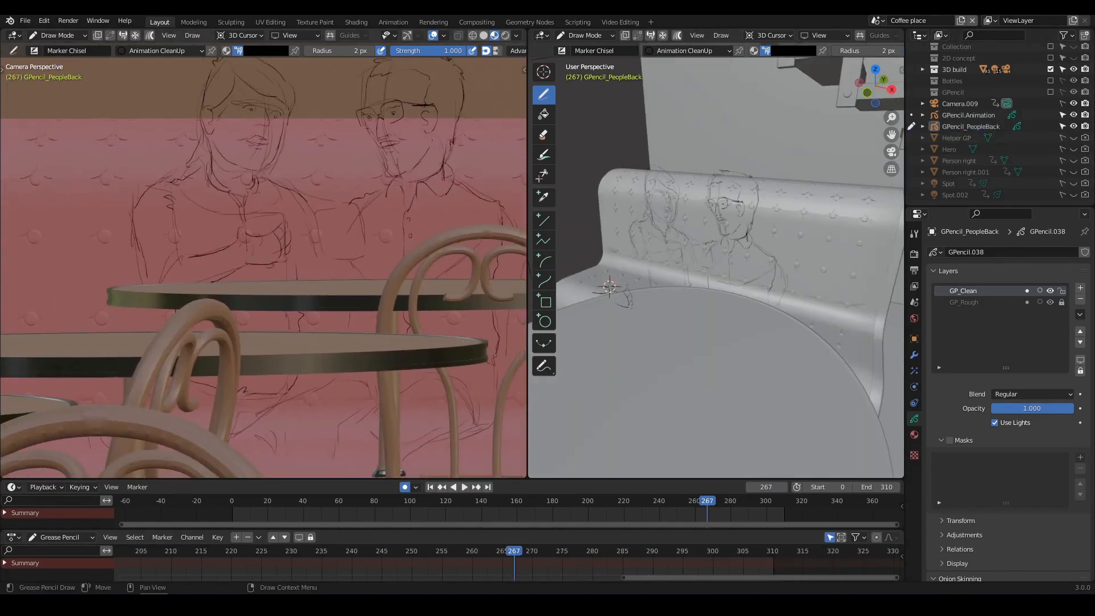
pyautogui.keyDown('shift'); pyautogui.moveTo(212, 281); pyautogui.dragTo(226, 291, button='middle'); pyautogui.keyUp('shift')
pyautogui.moveTo(193, 266); pyautogui.dragTo(174, 290)
# Draw clean lines for the man's raised hand, forearm and sleeve above the table
pyautogui.keyDown('shift'); pyautogui.moveTo(371, 257); pyautogui.dragTo(224, 236, button='middle'); pyautogui.keyUp('shift')
pyautogui.moveTo(345, 204); pyautogui.dragTo(324, 206)
pyautogui.moveTo(266, 249)
pyautogui.mouseDown()
pyautogui.moveTo(238, 238)
pyautogui.moveTo(292, 270)
pyautogui.mouseUp()
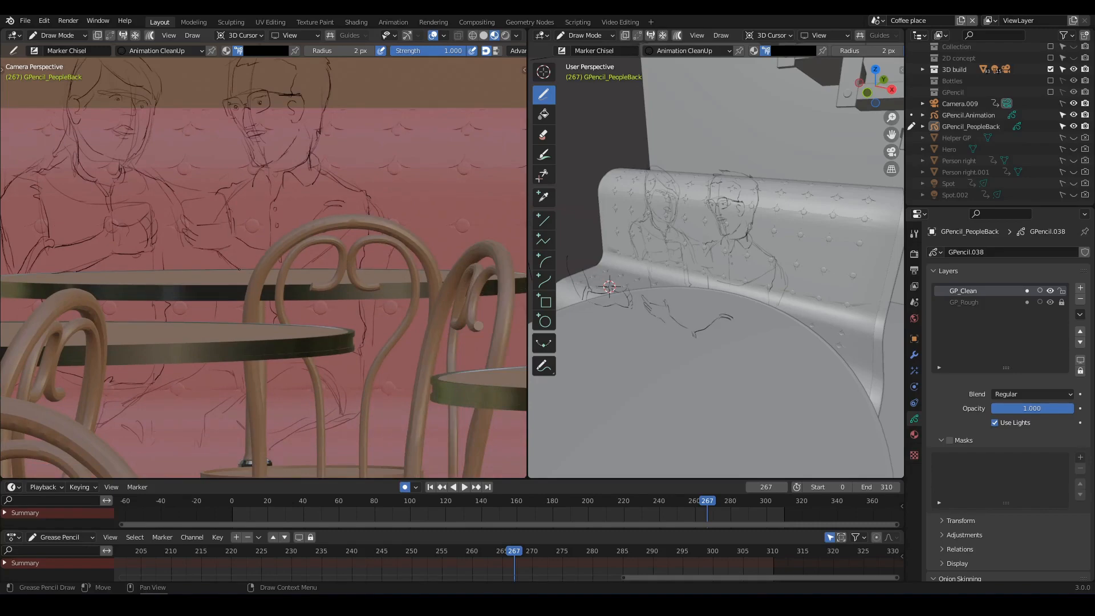
pyautogui.moveTo(307, 267); pyautogui.dragTo(370, 243)
# Lower the opacity of the GP_Rough layer and make GP_Clean the active layer again
pyautogui.moveTo(190, 209)
pyautogui.keyDown('shift'); pyautogui.mouseDown(button='middle')
pyautogui.moveTo(235, 221)
pyautogui.moveTo(220, 66)
pyautogui.moveTo(165, 120)
pyautogui.moveTo(170, 295)
pyautogui.moveTo(185, 256)
pyautogui.mouseUp(button='middle'); pyautogui.keyUp('shift')
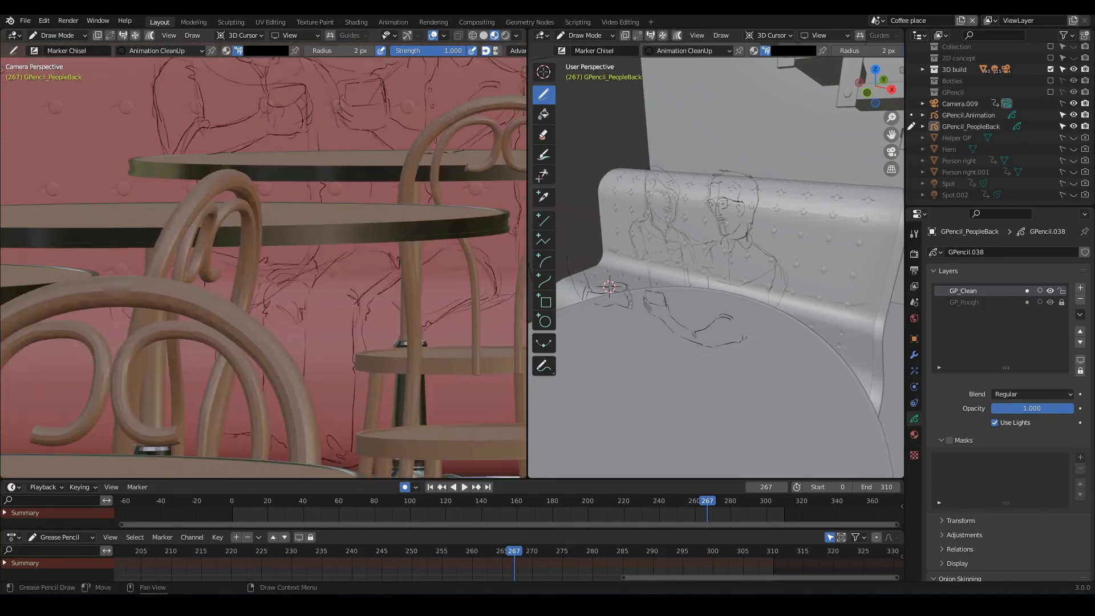
pyautogui.keyDown('ctrl'); pyautogui.moveTo(269, 257); pyautogui.dragTo(268, 319, button='middle'); pyautogui.keyUp('ctrl')
pyautogui.click(969, 302)
pyautogui.moveTo(1008, 407); pyautogui.dragTo(969, 407)
pyautogui.click(969, 291)
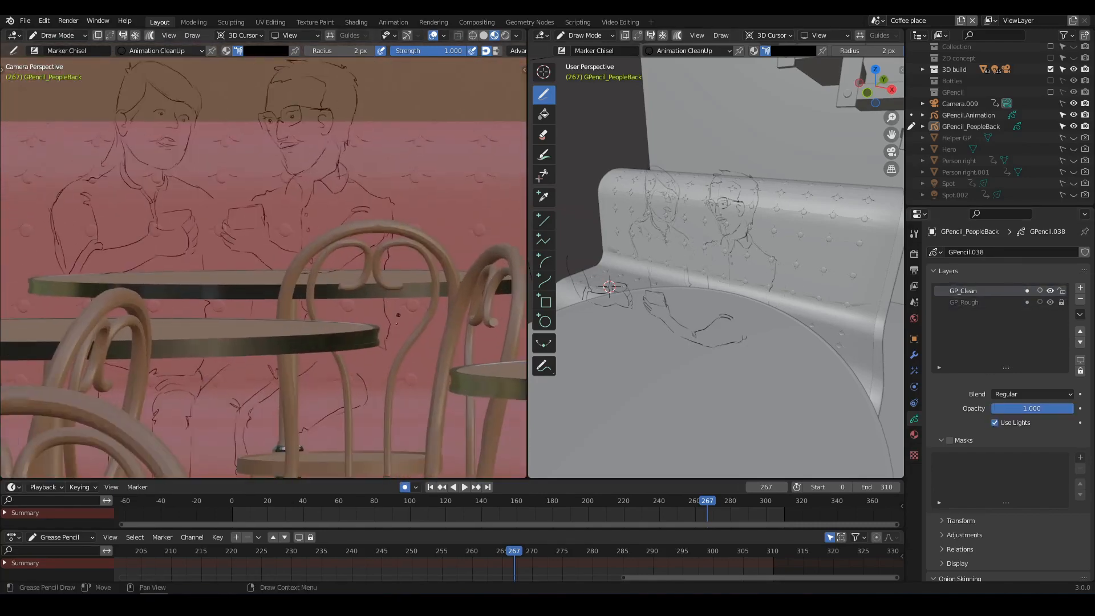
# Show Helper GP, place the 3D cursor on its rear plane beside the seat, and hide Helper GP again
pyautogui.keyDown('ctrl'); pyautogui.moveTo(307, 370); pyautogui.dragTo(306, 399, button='middle'); pyautogui.keyUp('ctrl')
pyautogui.keyDown('shift'); pyautogui.moveTo(149, 439); pyautogui.dragTo(160, 444, button='middle'); pyautogui.keyUp('shift')
pyautogui.click(1073, 138)
pyautogui.keyDown('shift'); pyautogui.rightClick(285, 258); pyautogui.keyUp('shift')
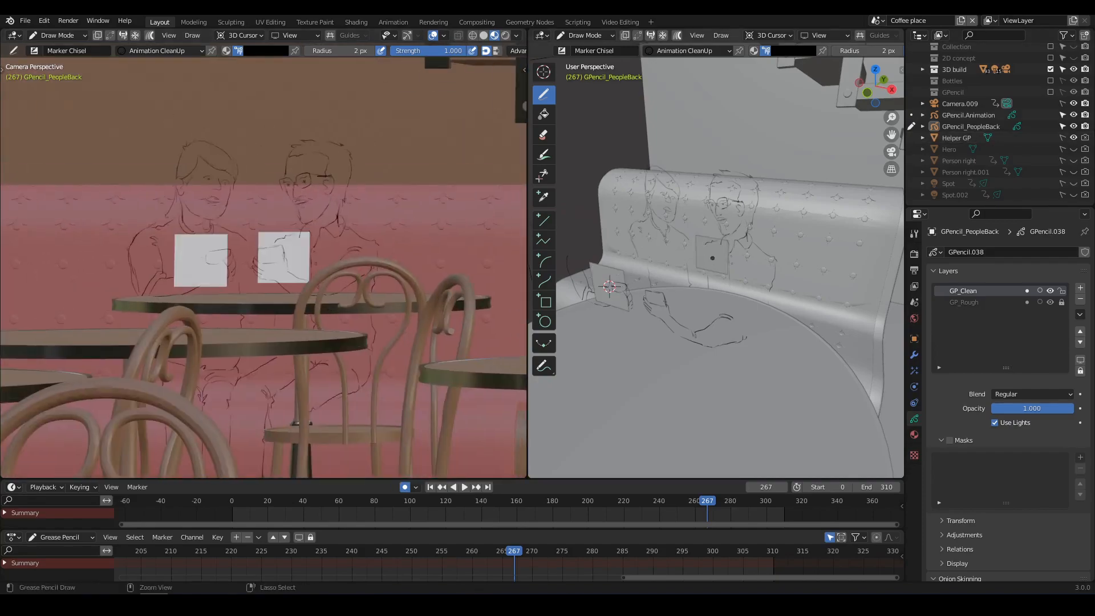
pyautogui.click(1074, 138)
pyautogui.keyDown('ctrl'); pyautogui.moveTo(293, 303); pyautogui.dragTo(294, 336, button='middle'); pyautogui.keyUp('ctrl')
# Go to frame 280 on GPencil_PeopleBack and enable onion skinning for the GP_Clean layer
pyautogui.click(971, 127)
pyautogui.moveTo(514, 551); pyautogui.dragTo(592, 551)
pyautogui.click(1040, 291)
pyautogui.press('Tab')
pyautogui.press('Tab')
pyautogui.keyDown('ctrl'); pyautogui.moveTo(293, 320); pyautogui.dragTo(293, 263, button='middle'); pyautogui.keyUp('ctrl')
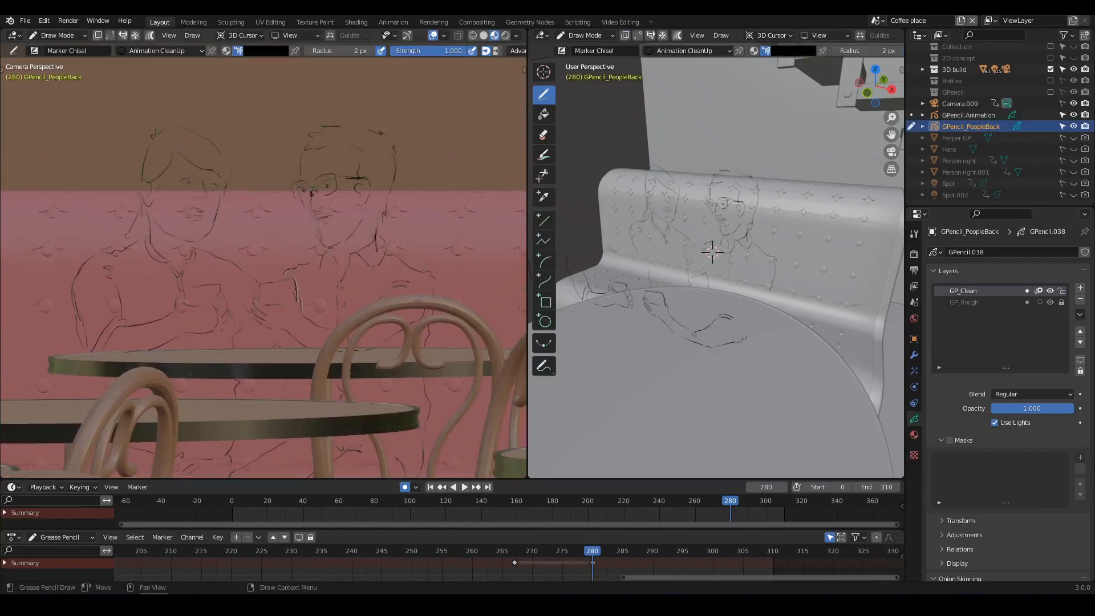
# In Edit Mode, select and reposition the head and arm strokes of the two people on frame 280
pyautogui.press('Tab')
pyautogui.moveTo(134, 112); pyautogui.dragTo(303, 259)
pyautogui.keyDown('shift'); pyautogui.moveTo(305, 240); pyautogui.dragTo(335, 188, button='middle'); pyautogui.keyUp('shift')
pyautogui.moveTo(260, 220); pyautogui.dragTo(337, 319)
pyautogui.press('Tab')
pyautogui.keyDown('ctrl'); pyautogui.moveTo(337, 239); pyautogui.dragTo(337, 319, button='middle'); pyautogui.keyUp('ctrl')
# Switch to Sculpt Mode on the frame 280 drawing and play back the animation
pyautogui.hotkey('ctrl', 'Tab')
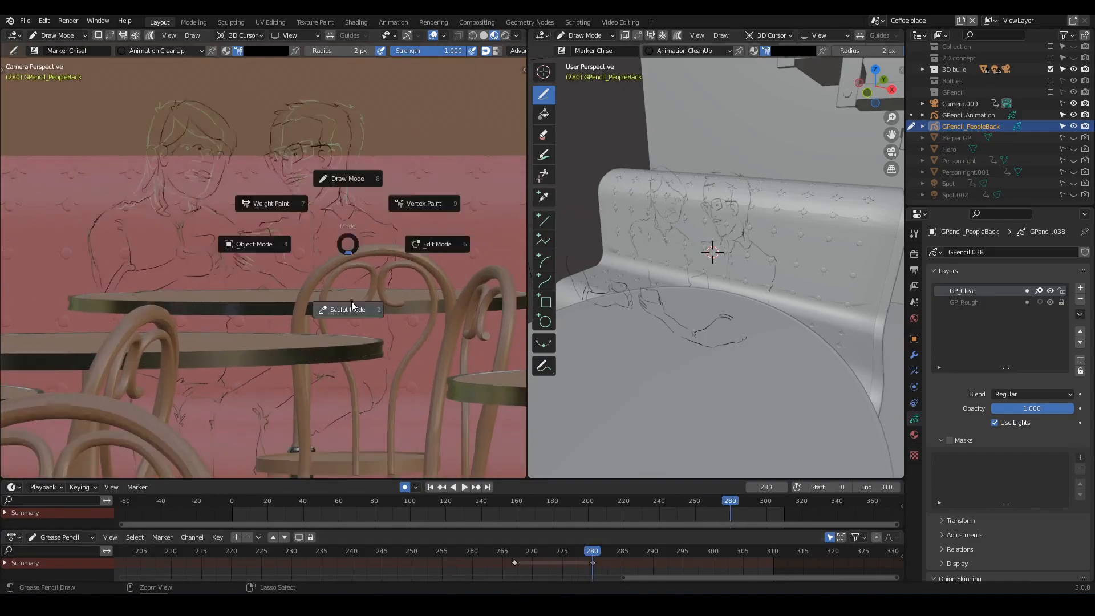
pyautogui.click(355, 305)
pyautogui.press('space')
pyautogui.press('space')
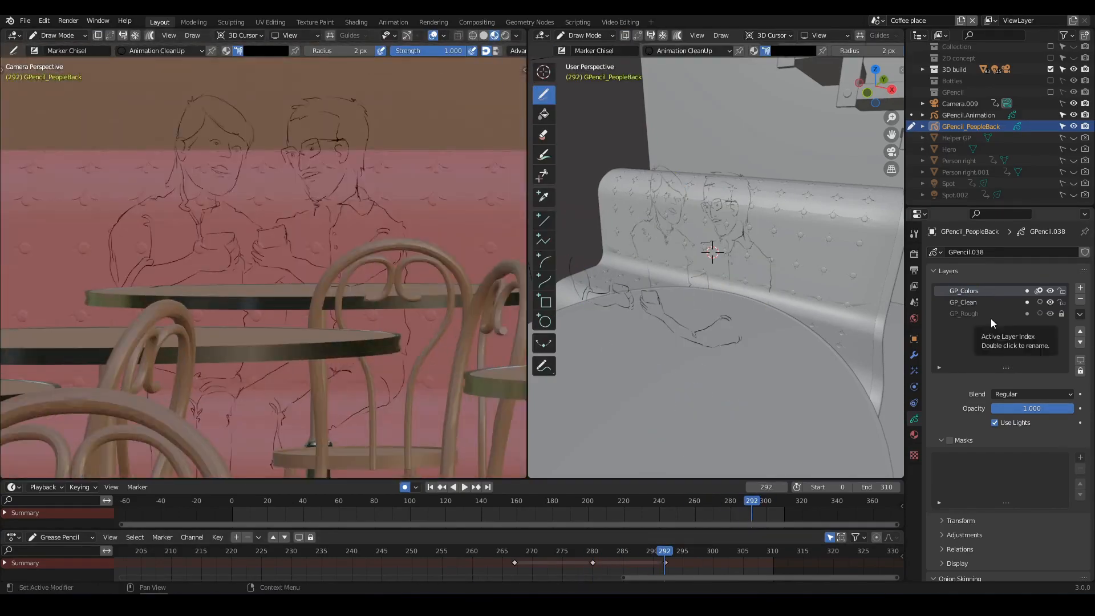
# Make Colors the active Grease Pencil material for the GP_Colors layer and show the brush colour settings
pyautogui.click(914, 434)
pyautogui.click(936, 347)
pyautogui.click(956, 374)
pyautogui.click(915, 234)
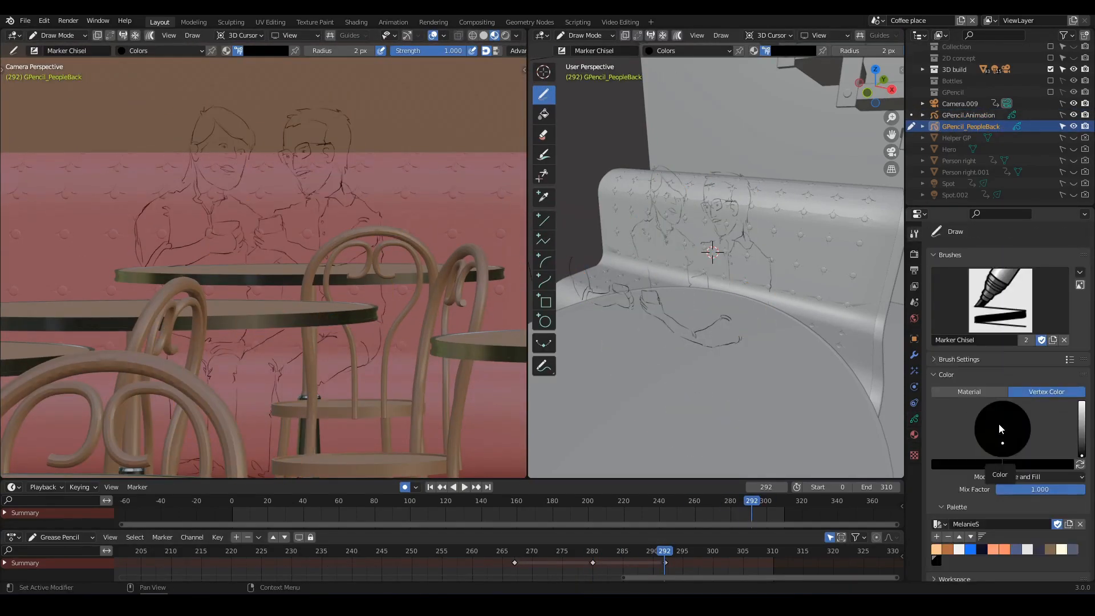
# Pick a tan skin tone as vertex colour and fill the face of the man with glasses on frame 292
pyautogui.click(966, 463)
pyautogui.keyDown('ctrl'); pyautogui.moveTo(319, 229); pyautogui.dragTo(320, 171, button='middle'); pyautogui.keyUp('ctrl')
pyautogui.moveTo(271, 139)
pyautogui.mouseDown()
pyautogui.moveTo(348, 126)
pyautogui.moveTo(271, 143)
pyautogui.mouseUp()
pyautogui.keyDown('ctrl'); pyautogui.moveTo(353, 217); pyautogui.dragTo(365, 251, button='middle'); pyautogui.keyUp('ctrl')
pyautogui.hotkey('ctrl', 'Tab')
pyautogui.click(344, 260)
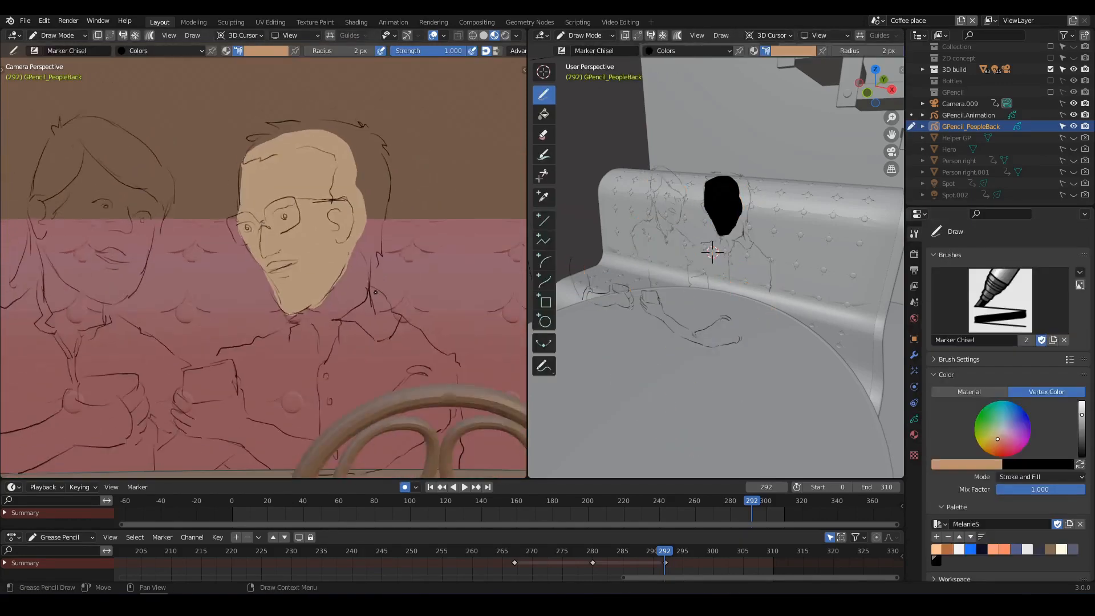
# Fill the man's lips with the orange palette colour and his eyes with white
pyautogui.click(993, 549)
pyautogui.moveTo(299, 284); pyautogui.dragTo(349, 266)
pyautogui.click(1005, 549)
pyautogui.click(959, 550)
pyautogui.moveTo(308, 199); pyautogui.dragTo(344, 187)
pyautogui.keyDown('ctrl'); pyautogui.moveTo(342, 217); pyautogui.dragTo(336, 251, button='middle'); pyautogui.keyUp('ctrl')
pyautogui.moveTo(259, 219); pyautogui.dragTo(284, 223)
# Darken the white to a grey and fill the man's hair with it
pyautogui.moveTo(1082, 403); pyautogui.dragTo(1082, 427)
pyautogui.keyDown('ctrl'); pyautogui.moveTo(319, 228); pyautogui.dragTo(296, 263, button='middle'); pyautogui.keyUp('ctrl')
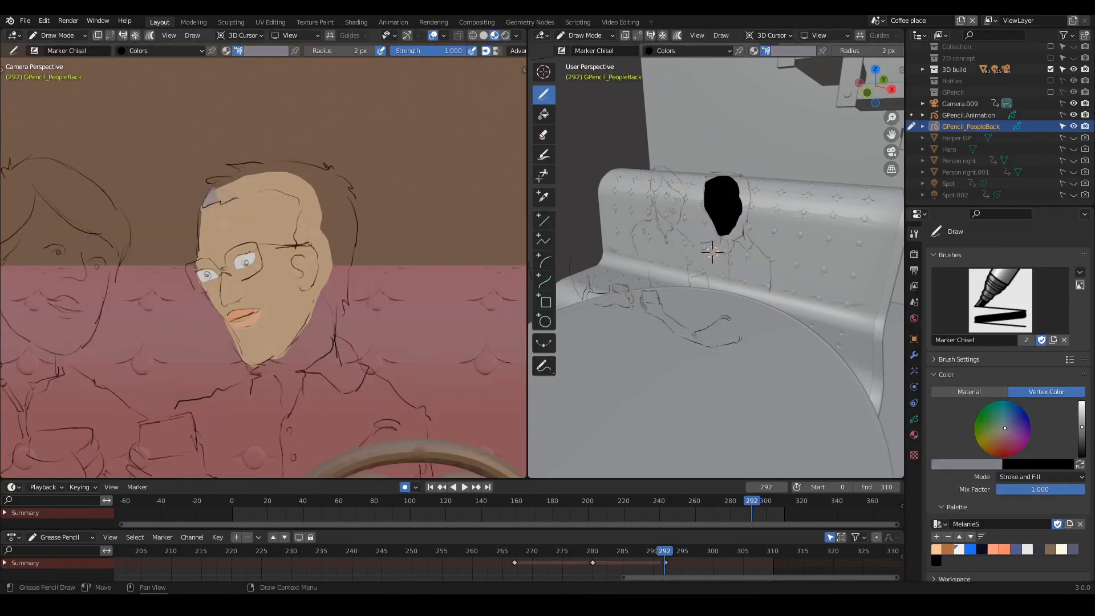
pyautogui.moveTo(355, 243); pyautogui.dragTo(208, 189)
pyautogui.moveTo(319, 263)
pyautogui.keyDown('shift'); pyautogui.mouseDown(button='middle')
pyautogui.moveTo(336, 234)
pyautogui.moveTo(314, 228)
pyautogui.mouseUp(button='middle'); pyautogui.keyUp('shift')
pyautogui.click(915, 254)
pyautogui.click(915, 234)
# Fill the man's neck with the saved tan skin colour from the palette
pyautogui.click(947, 555)
pyautogui.moveTo(285, 220)
pyautogui.mouseDown()
pyautogui.moveTo(224, 327)
pyautogui.moveTo(239, 306)
pyautogui.mouseUp()
pyautogui.keyDown('ctrl'); pyautogui.moveTo(257, 251); pyautogui.dragTo(256, 274, button='middle'); pyautogui.keyUp('ctrl')
# Lighten the skin tone and fill the woman's face and neck with it
pyautogui.click(967, 459)
pyautogui.moveTo(995, 323); pyautogui.dragTo(995, 315)
pyautogui.keyDown('shift'); pyautogui.moveTo(148, 217); pyautogui.dragTo(384, 253, button='middle'); pyautogui.keyUp('shift')
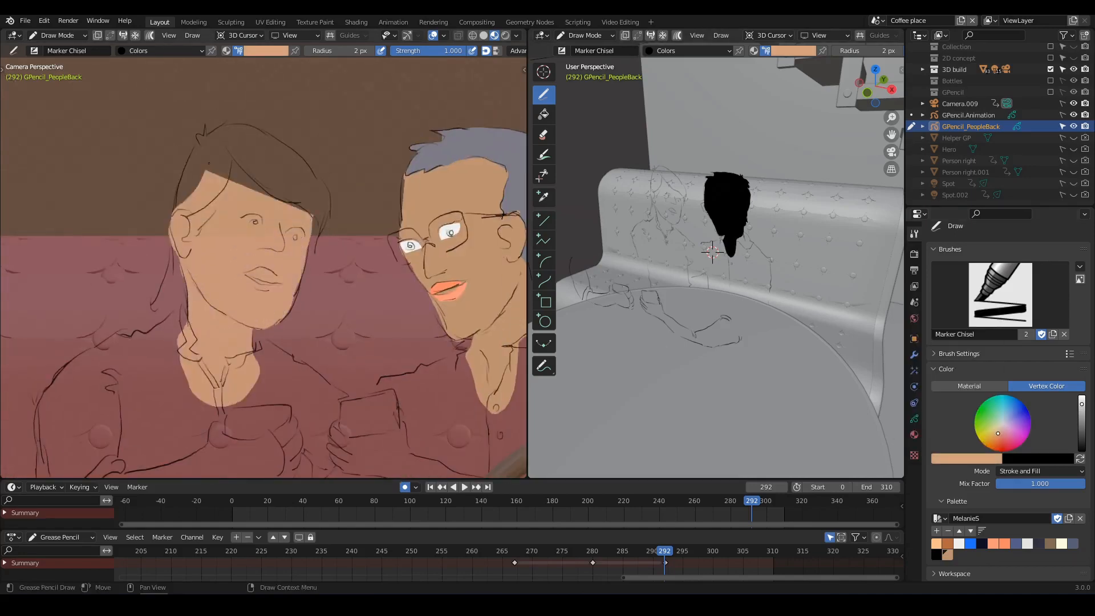
pyautogui.moveTo(208, 163); pyautogui.dragTo(316, 210)
pyautogui.keyDown('ctrl'); pyautogui.moveTo(308, 228); pyautogui.dragTo(302, 262, button='middle'); pyautogui.keyUp('ctrl')
# Fill the woman's lips with the orange palette colour and her eyes with white
pyautogui.click(1004, 544)
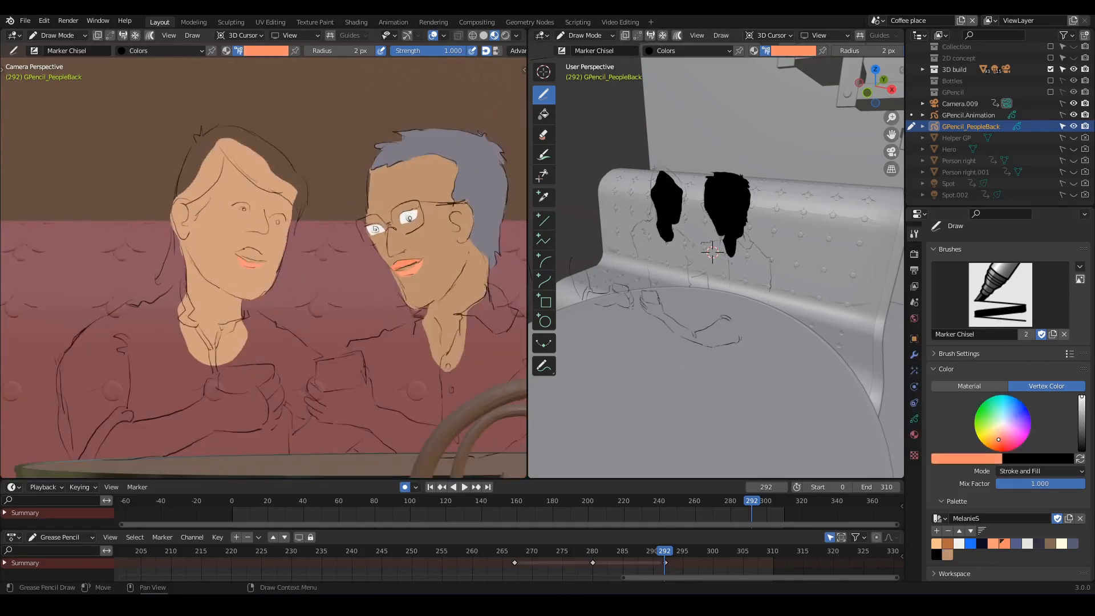
pyautogui.click(959, 544)
pyautogui.moveTo(251, 239)
pyautogui.mouseDown()
pyautogui.moveTo(276, 242)
pyautogui.moveTo(293, 212)
pyautogui.mouseUp()
pyautogui.keyDown('ctrl'); pyautogui.moveTo(308, 251); pyautogui.dragTo(303, 274, button='middle'); pyautogui.keyUp('ctrl')
# Lower the brightness to a light grey and fill the woman's hair
pyautogui.moveTo(1082, 403); pyautogui.dragTo(1082, 416)
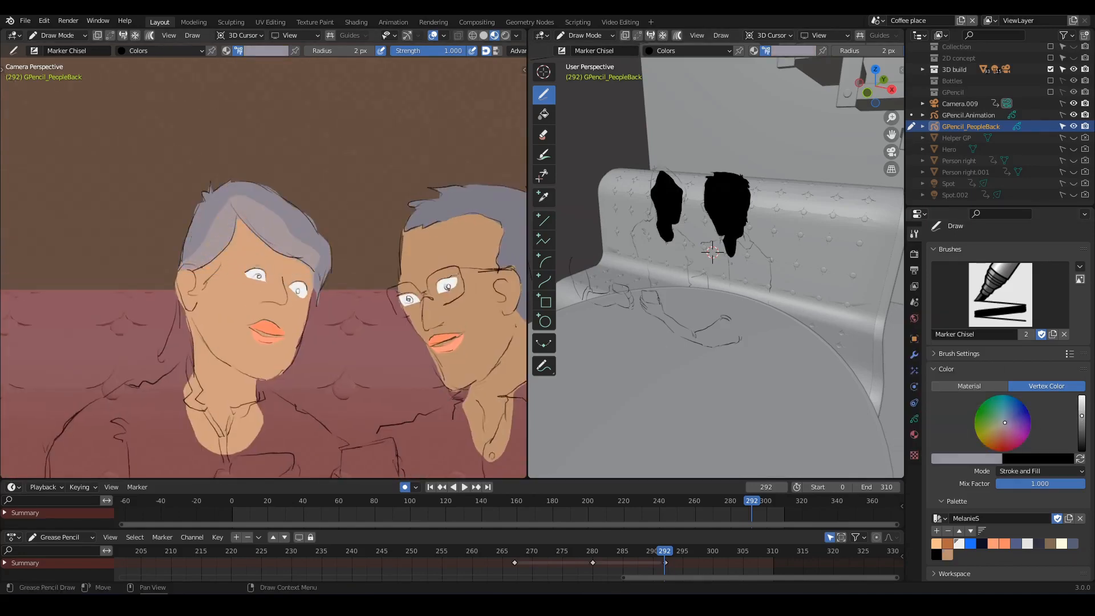
pyautogui.moveTo(202, 267); pyautogui.dragTo(185, 270)
pyautogui.moveTo(262, 239)
pyautogui.keyDown('ctrl'); pyautogui.mouseDown(button='middle')
pyautogui.moveTo(256, 319)
pyautogui.moveTo(262, 240)
pyautogui.mouseUp(button='middle'); pyautogui.keyUp('ctrl')
# Paint the woman's irises dark brown and the man's irises with the dark navy palette colour
pyautogui.moveTo(1005, 423); pyautogui.dragTo(1005, 443)
pyautogui.keyDown('ctrl'); pyautogui.moveTo(256, 285); pyautogui.dragTo(262, 228, button='middle'); pyautogui.keyUp('ctrl')
pyautogui.moveTo(216, 241); pyautogui.dragTo(224, 249)
pyautogui.click(1038, 544)
pyautogui.moveTo(415, 217); pyautogui.dragTo(427, 221)
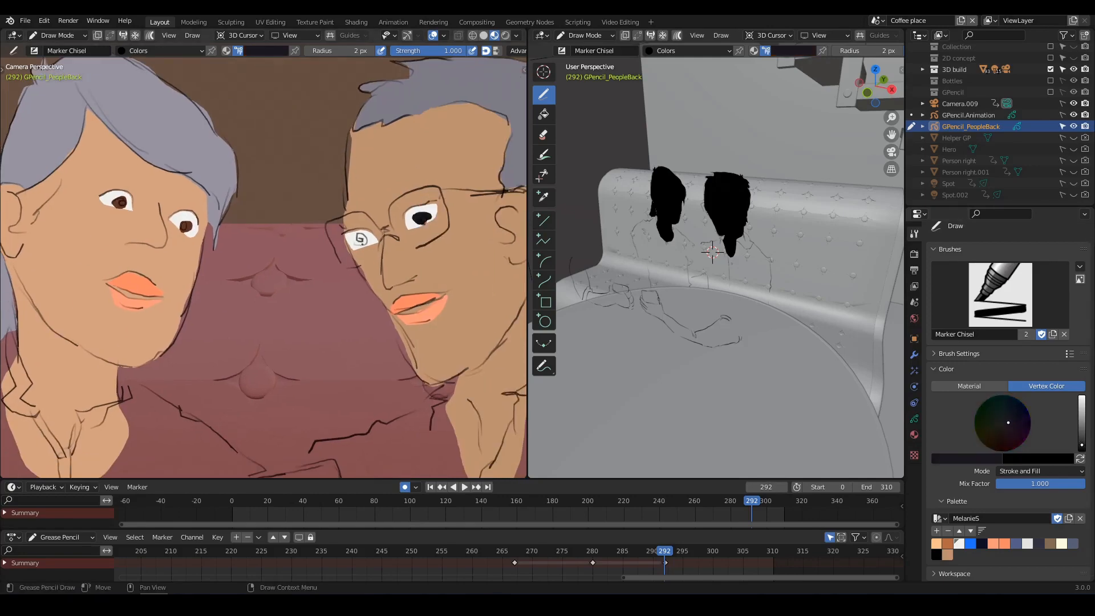
pyautogui.moveTo(362, 244); pyautogui.dragTo(364, 237)
# Mix a muted blue, fill the woman's shirt with it, and add the colour to the palette
pyautogui.moveTo(1082, 445); pyautogui.dragTo(1082, 399)
pyautogui.keyDown('ctrl'); pyautogui.moveTo(257, 240); pyautogui.dragTo(257, 296, button='middle'); pyautogui.keyUp('ctrl')
pyautogui.moveTo(1005, 423); pyautogui.dragTo(1008, 418)
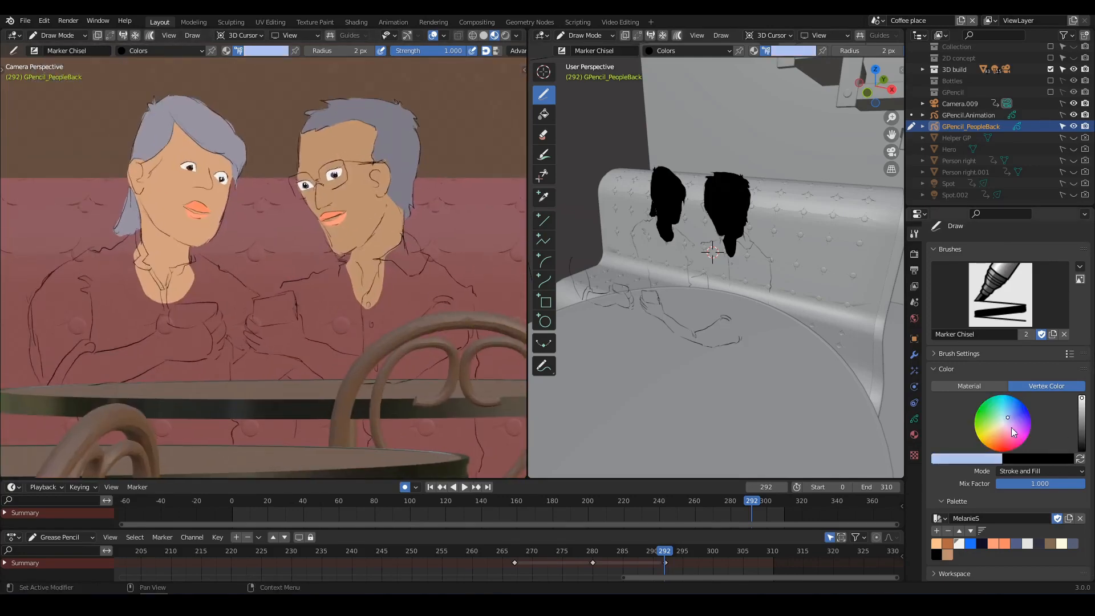
pyautogui.moveTo(1082, 398); pyautogui.dragTo(1082, 420)
pyautogui.keyDown('ctrl'); pyautogui.moveTo(108, 308); pyautogui.dragTo(106, 264, button='middle'); pyautogui.keyUp('ctrl')
pyautogui.moveTo(294, 215); pyautogui.dragTo(233, 193)
pyautogui.keyDown('ctrl'); pyautogui.moveTo(251, 240); pyautogui.dragTo(251, 285, button='middle'); pyautogui.keyUp('ctrl')
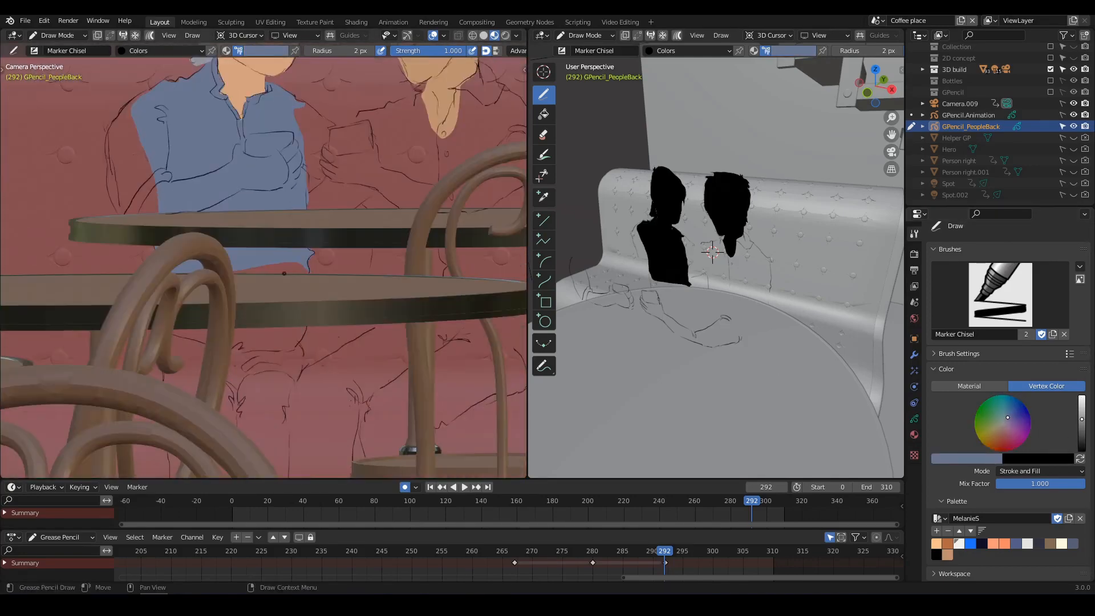
pyautogui.moveTo(217, 354)
pyautogui.keyDown('ctrl'); pyautogui.mouseDown(button='middle')
pyautogui.moveTo(178, 421)
pyautogui.moveTo(188, 348)
pyautogui.mouseUp(button='middle'); pyautogui.keyUp('ctrl')
pyautogui.keyDown('ctrl'); pyautogui.moveTo(256, 286); pyautogui.dragTo(256, 256, button='middle'); pyautogui.keyUp('ctrl')
pyautogui.click(936, 531)
# Shift the colour to teal, fill the man's shirt with it, and add the teal to the palette
pyautogui.moveTo(1008, 417); pyautogui.dragTo(1001, 410)
pyautogui.moveTo(170, 237); pyautogui.dragTo(193, 222)
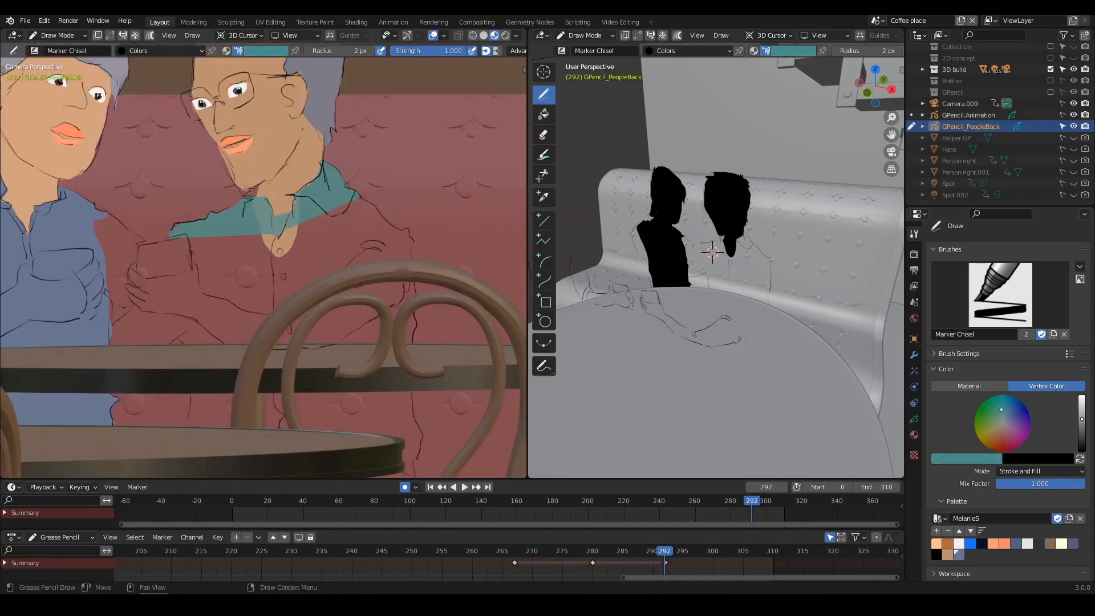
pyautogui.moveTo(192, 361); pyautogui.dragTo(170, 234)
pyautogui.keyDown('shift'); pyautogui.moveTo(228, 297); pyautogui.dragTo(151, 197, button='middle'); pyautogui.keyUp('shift')
pyautogui.click(937, 536)
# Place the 3D cursor at the depth of the front arms and fill the man's front arm in teal
pyautogui.moveTo(251, 240)
pyautogui.keyDown('ctrl'); pyautogui.mouseDown(button='middle')
pyautogui.moveTo(251, 296)
pyautogui.moveTo(259, 234)
pyautogui.moveTo(257, 273)
pyautogui.mouseUp(button='middle'); pyautogui.keyUp('ctrl')
pyautogui.keyDown('shift'); pyautogui.rightClick(214, 195); pyautogui.keyUp('shift')
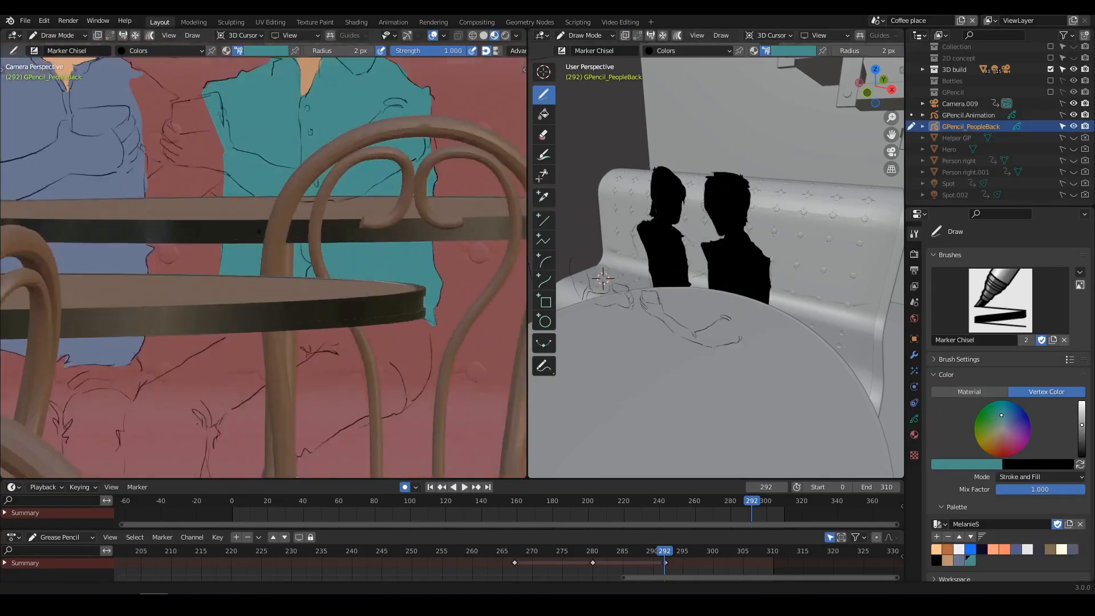
pyautogui.moveTo(196, 140); pyautogui.dragTo(212, 188)
pyautogui.moveTo(256, 229)
pyautogui.keyDown('shift'); pyautogui.mouseDown(button='middle')
pyautogui.moveTo(257, 265)
pyautogui.moveTo(317, 254)
pyautogui.mouseUp(button='middle'); pyautogui.keyUp('shift')
# Fill the man's hand holding the cup with tan skin and his lower sleeve with teal
pyautogui.click(947, 560)
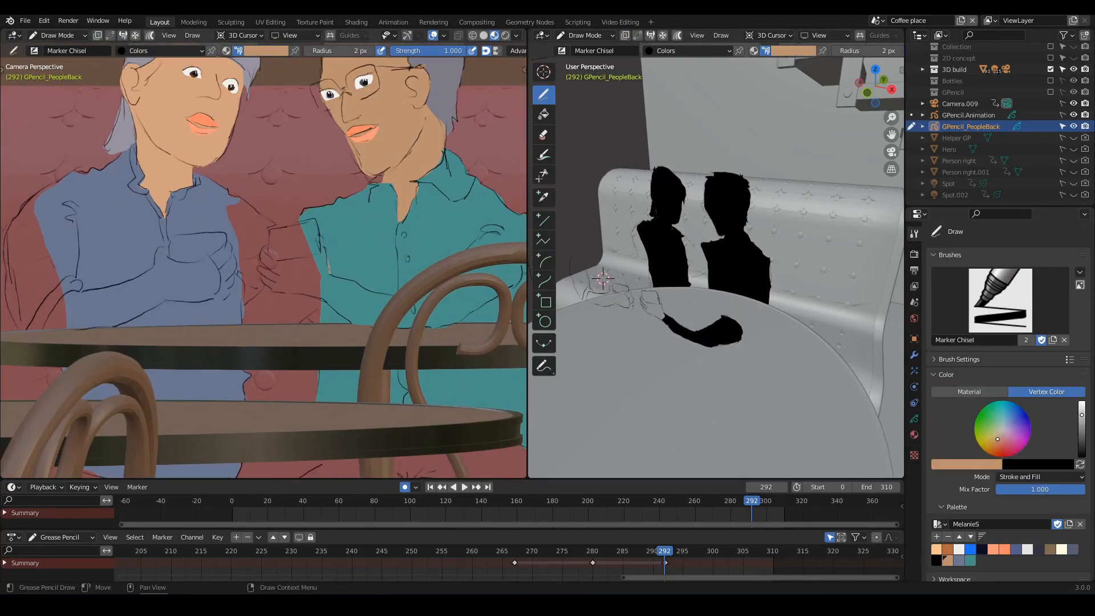
pyautogui.moveTo(313, 228); pyautogui.dragTo(320, 260)
pyautogui.moveTo(257, 246)
pyautogui.keyDown('ctrl'); pyautogui.mouseDown(button='middle')
pyautogui.moveTo(257, 273)
pyautogui.moveTo(257, 245)
pyautogui.mouseUp(button='middle'); pyautogui.keyUp('ctrl')
pyautogui.click(970, 560)
pyautogui.moveTo(323, 285); pyautogui.dragTo(268, 314)
# Fill the woman's front sleeve with the muted blue palette colour
pyautogui.click(959, 560)
pyautogui.keyDown('shift'); pyautogui.moveTo(256, 256); pyautogui.dragTo(319, 268, button='middle'); pyautogui.keyUp('shift')
pyautogui.keyDown('ctrl'); pyautogui.moveTo(257, 274); pyautogui.dragTo(257, 251, button='middle'); pyautogui.keyUp('ctrl')
pyautogui.moveTo(165, 228); pyautogui.dragTo(132, 323)
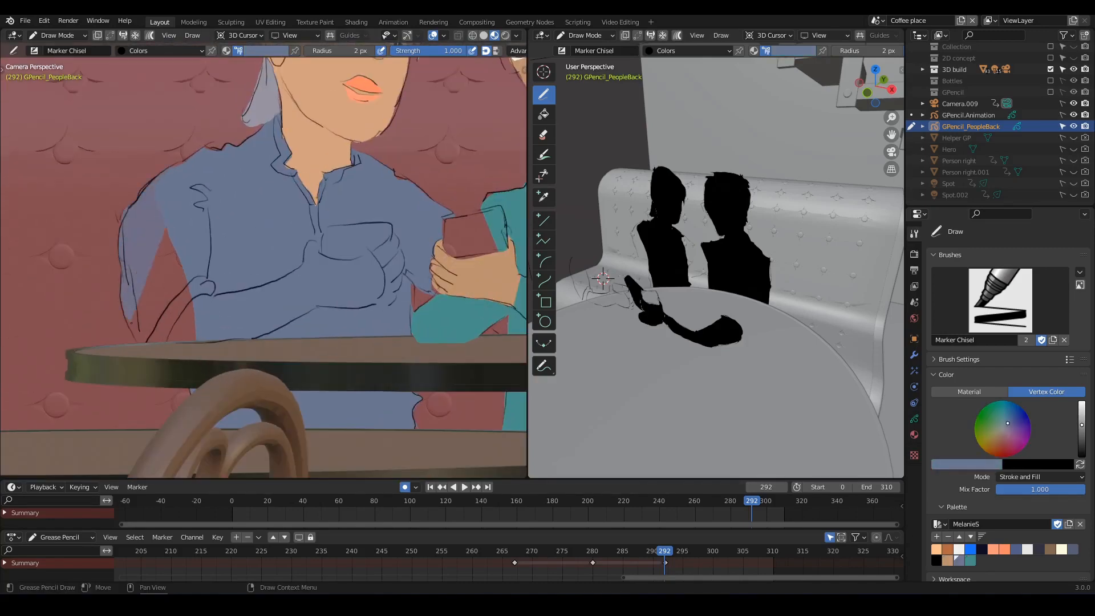
pyautogui.keyDown('ctrl'); pyautogui.moveTo(257, 251); pyautogui.dragTo(257, 296, button='middle'); pyautogui.keyUp('ctrl')
# Lighten the tan palette colour and fill the woman's forearm and hand with it
pyautogui.click(948, 560)
pyautogui.click(967, 464)
pyautogui.moveTo(973, 445); pyautogui.dragTo(985, 445)
pyautogui.keyDown('ctrl'); pyautogui.moveTo(257, 286); pyautogui.dragTo(233, 289, button='middle'); pyautogui.keyUp('ctrl')
pyautogui.moveTo(208, 294); pyautogui.dragTo(228, 344)
pyautogui.moveTo(229, 344); pyautogui.dragTo(308, 343)
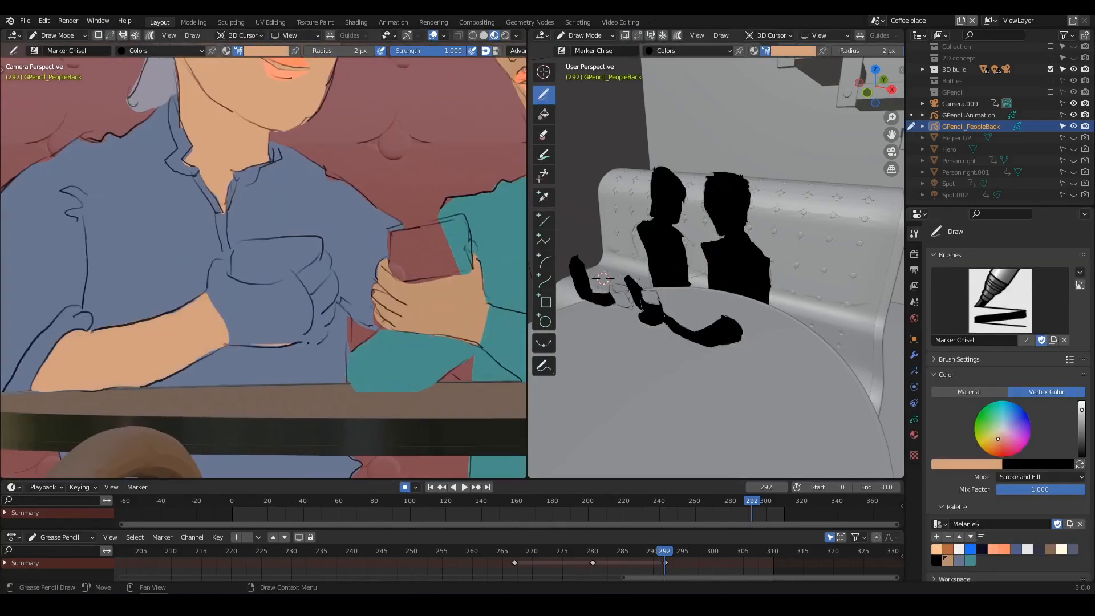
# Fill both people's cups with the white palette colour
pyautogui.click(958, 550)
pyautogui.keyDown('ctrl'); pyautogui.moveTo(256, 274); pyautogui.dragTo(257, 254, button='middle'); pyautogui.keyUp('ctrl')
pyautogui.keyDown('shift'); pyautogui.moveTo(286, 245); pyautogui.dragTo(238, 272, button='middle'); pyautogui.keyUp('shift')
pyautogui.moveTo(178, 305); pyautogui.dragTo(282, 262)
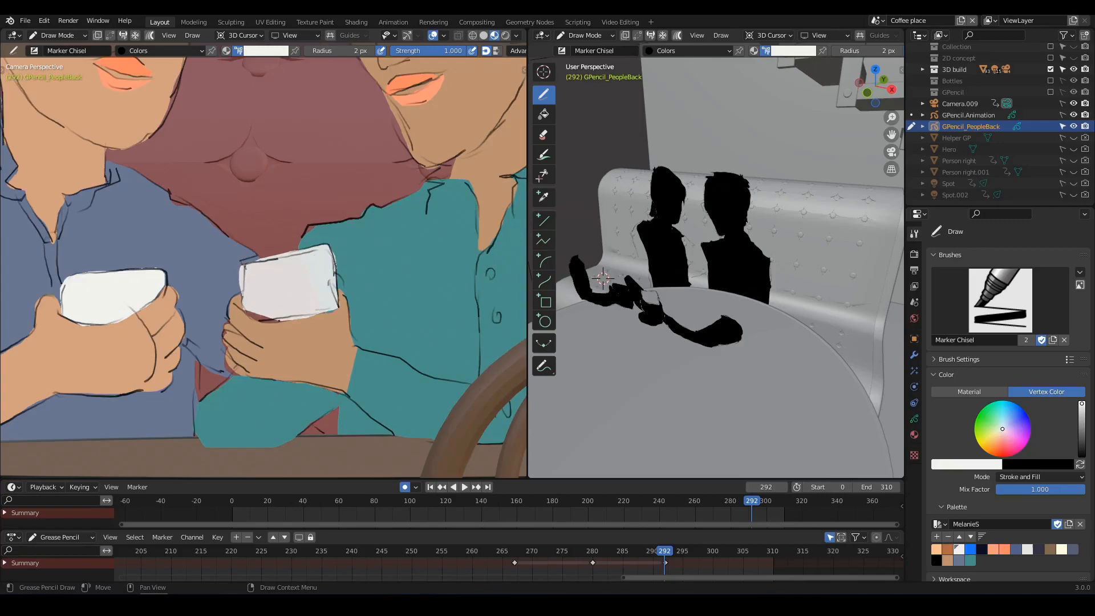
pyautogui.moveTo(279, 320); pyautogui.dragTo(246, 311)
pyautogui.keyDown('ctrl'); pyautogui.moveTo(257, 257); pyautogui.dragTo(256, 297, button='middle'); pyautogui.keyUp('ctrl')
# Fill the man's trousers below the table with the dark navy palette colour
pyautogui.click(970, 560)
pyautogui.keyDown('shift'); pyautogui.moveTo(285, 319); pyautogui.dragTo(188, 213, button='middle'); pyautogui.keyUp('shift')
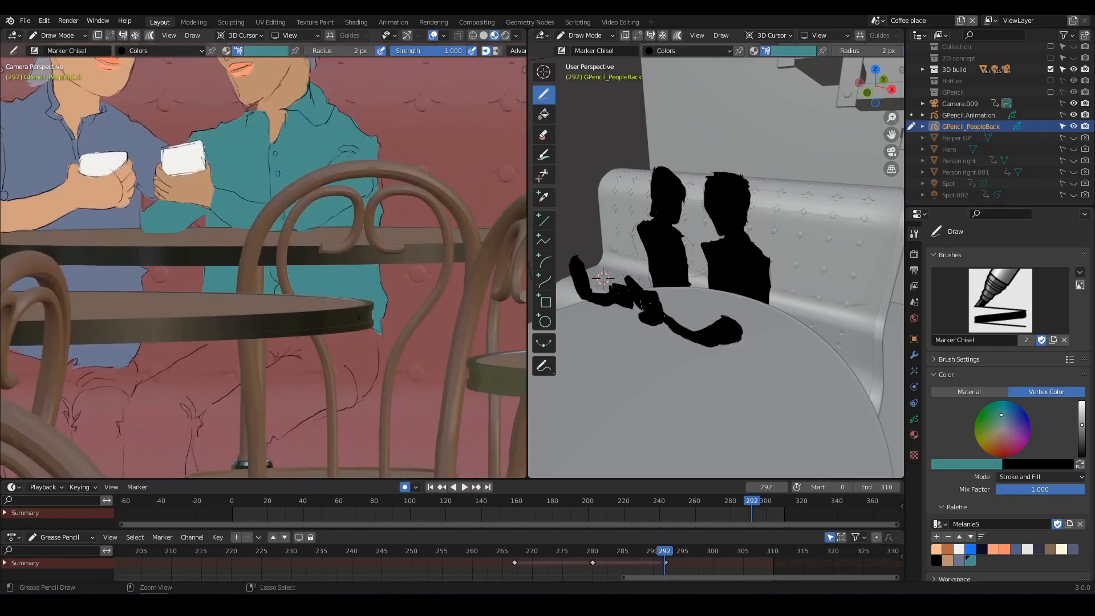
pyautogui.moveTo(257, 257)
pyautogui.keyDown('ctrl'); pyautogui.mouseDown(button='middle')
pyautogui.moveTo(257, 297)
pyautogui.moveTo(257, 251)
pyautogui.mouseUp(button='middle'); pyautogui.keyUp('ctrl')
pyautogui.click(982, 549)
pyautogui.moveTo(258, 229); pyautogui.dragTo(190, 284)
pyautogui.moveTo(371, 263); pyautogui.dragTo(308, 228)
pyautogui.keyDown('ctrl'); pyautogui.moveTo(257, 250); pyautogui.dragTo(257, 297, button='middle'); pyautogui.keyUp('ctrl')
# Brighten the colour to a pale pinkish white and fill the woman's trousers with it
pyautogui.moveTo(1082, 450); pyautogui.dragTo(1082, 411)
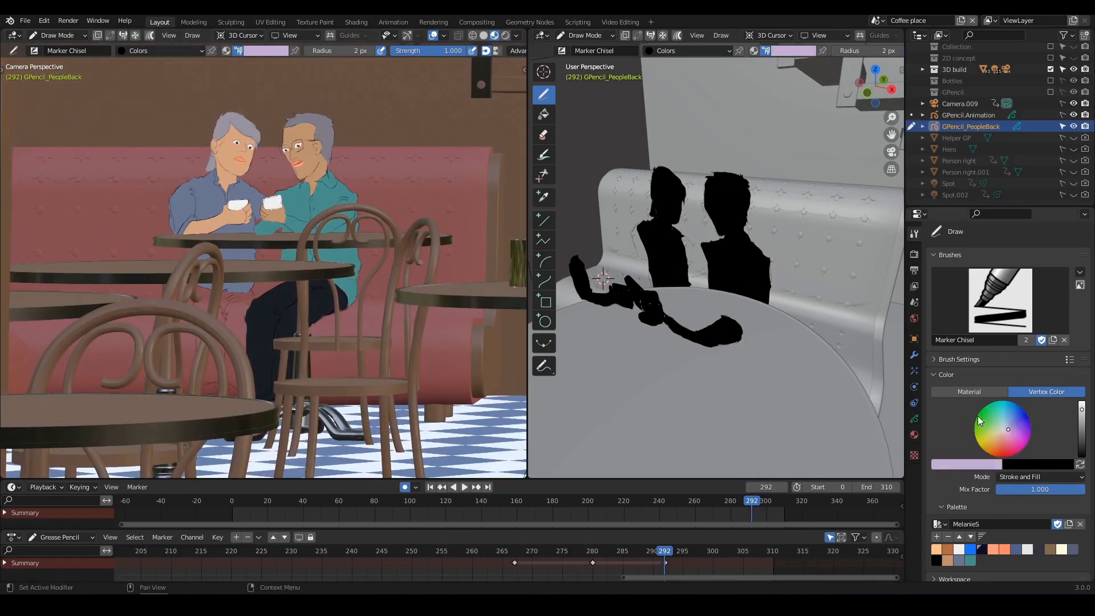
pyautogui.click(1005, 429)
pyautogui.keyDown('ctrl'); pyautogui.moveTo(257, 285); pyautogui.dragTo(256, 240, button='middle'); pyautogui.keyUp('ctrl')
pyautogui.moveTo(185, 228); pyautogui.dragTo(272, 451)
pyautogui.moveTo(257, 251)
pyautogui.keyDown('ctrl'); pyautogui.mouseDown(button='middle')
pyautogui.moveTo(257, 297)
pyautogui.moveTo(257, 240)
pyautogui.moveTo(257, 274)
pyautogui.moveTo(257, 262)
pyautogui.mouseUp(button='middle'); pyautogui.keyUp('ctrl')
# In Edit Mode, delete the teal fill of the man's lower sleeve, then return to Draw Mode
pyautogui.click(959, 560)
pyautogui.press('Tab')
pyautogui.click(274, 292)
pyautogui.press('x')
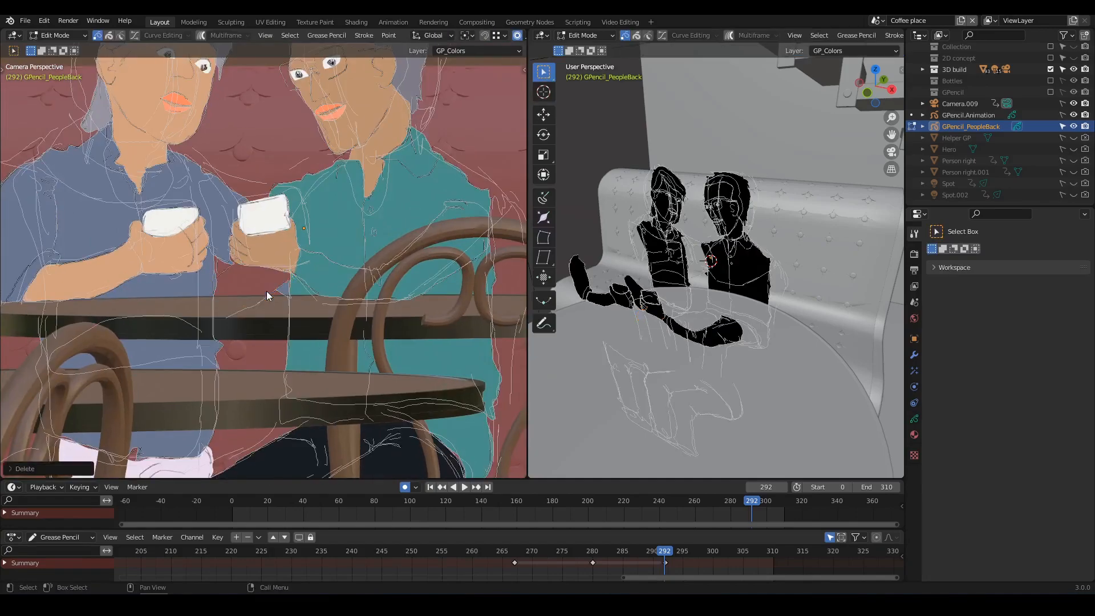
pyautogui.press('Tab')
# Redraw the man's lower sleeve beside his hand with the teal palette colour
pyautogui.click(970, 560)
pyautogui.moveTo(320, 245); pyautogui.dragTo(253, 305)
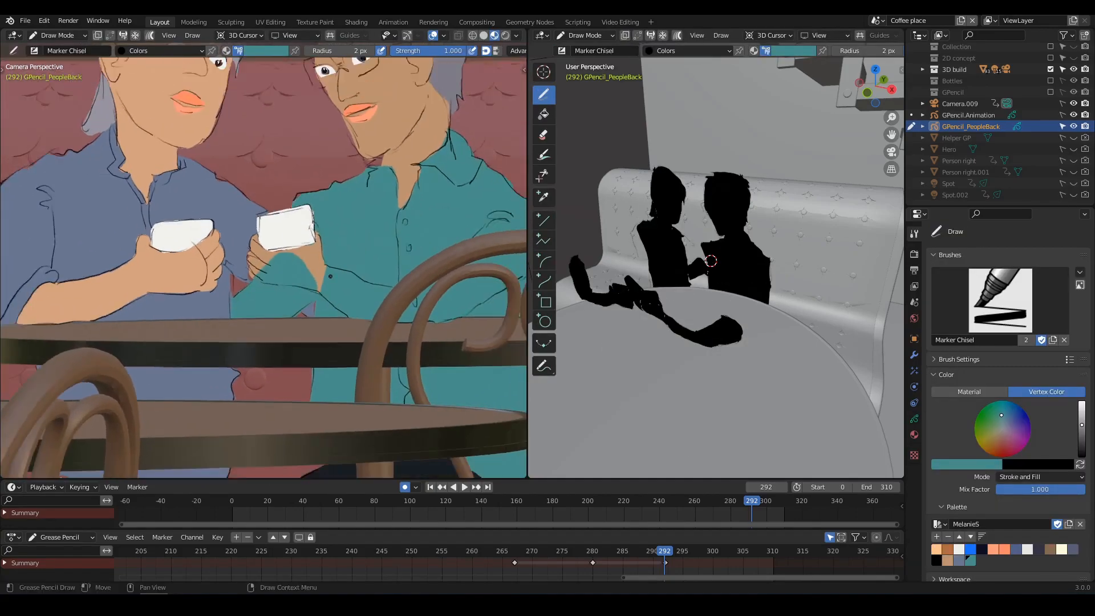
pyautogui.press('Tab')
pyautogui.press('Tab')
pyautogui.keyDown('ctrl'); pyautogui.moveTo(257, 251); pyautogui.dragTo(256, 297, button='middle'); pyautogui.keyUp('ctrl')
# Scrub between frames 280 and 267 to compare the coloured drawings
pyautogui.click(594, 553)
pyautogui.moveTo(593, 552); pyautogui.dragTo(515, 552)
pyautogui.click(593, 552)
# Choose the blue-grey palette colour, go to frame 267, and show the Grease Pencil layer settings
pyautogui.click(966, 465)
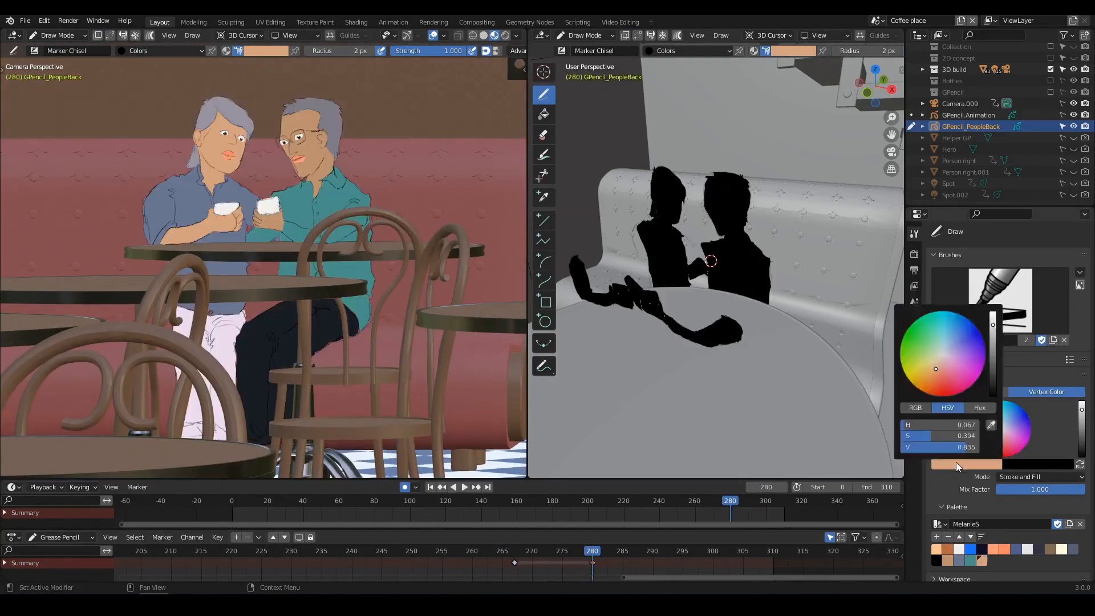
pyautogui.click(1073, 549)
pyautogui.click(514, 552)
pyautogui.keyDown('ctrl'); pyautogui.moveTo(306, 324); pyautogui.dragTo(337, 308, button='middle'); pyautogui.keyUp('ctrl')
pyautogui.click(915, 419)
# Draw shadow shapes over the woman's neck and clothing on the GP_Shadows layer at frame 267
pyautogui.keyDown('shift'); pyautogui.moveTo(172, 143); pyautogui.dragTo(215, 229, button='middle'); pyautogui.keyUp('shift')
pyautogui.keyDown('ctrl'); pyautogui.moveTo(171, 274); pyautogui.dragTo(153, 202, button='middle'); pyautogui.keyUp('ctrl')
pyautogui.moveTo(157, 215); pyautogui.dragTo(200, 275)
pyautogui.keyDown('shift'); pyautogui.moveTo(268, 337); pyautogui.dragTo(241, 274, button='middle'); pyautogui.keyUp('shift')
pyautogui.moveTo(243, 262); pyautogui.dragTo(220, 313)
pyautogui.keyDown('shift'); pyautogui.moveTo(223, 314); pyautogui.dragTo(274, 288, button='middle'); pyautogui.keyUp('shift')
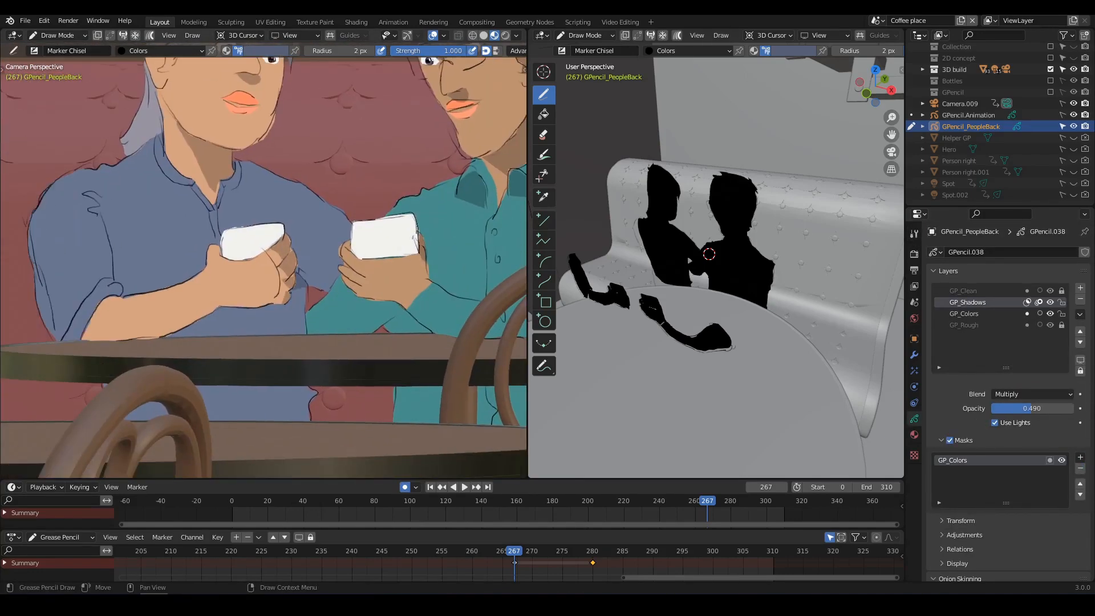
pyautogui.keyDown('shift'); pyautogui.moveTo(274, 366); pyautogui.dragTo(273, 245, button='middle'); pyautogui.keyUp('shift')
pyautogui.keyDown('ctrl'); pyautogui.moveTo(342, 343); pyautogui.dragTo(374, 394, button='middle'); pyautogui.keyUp('ctrl')
pyautogui.keyDown('shift'); pyautogui.moveTo(171, 103); pyautogui.dragTo(165, 297, button='middle'); pyautogui.keyUp('shift')
pyautogui.keyDown('ctrl'); pyautogui.moveTo(162, 302); pyautogui.dragTo(157, 235, button='middle'); pyautogui.keyUp('ctrl')
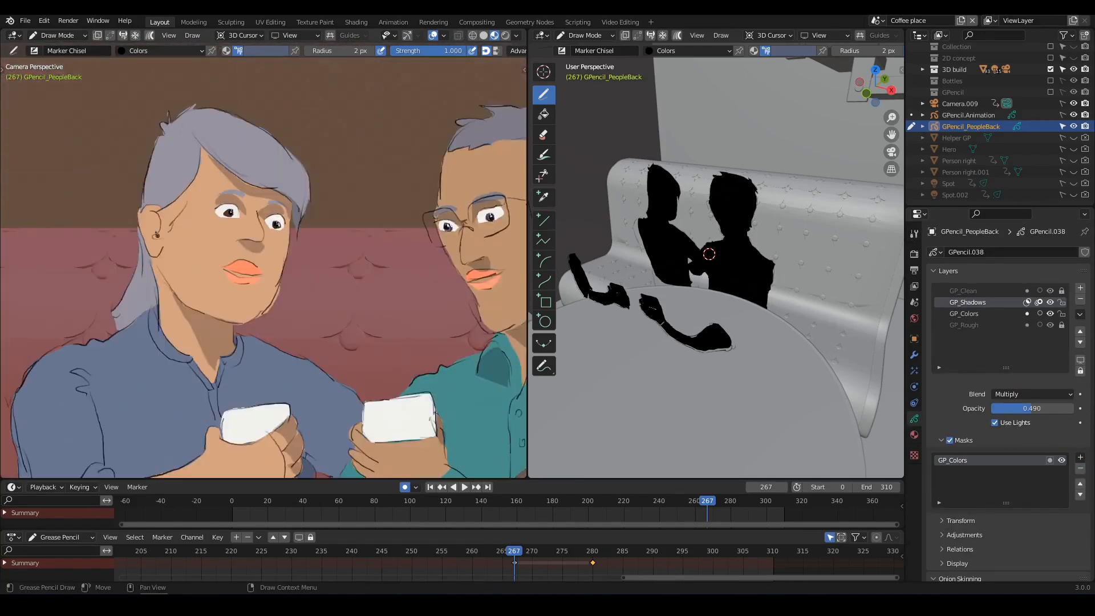
# Fit all keyframes in the Dope Sheet and play back the whole café animation
pyautogui.press('Home')
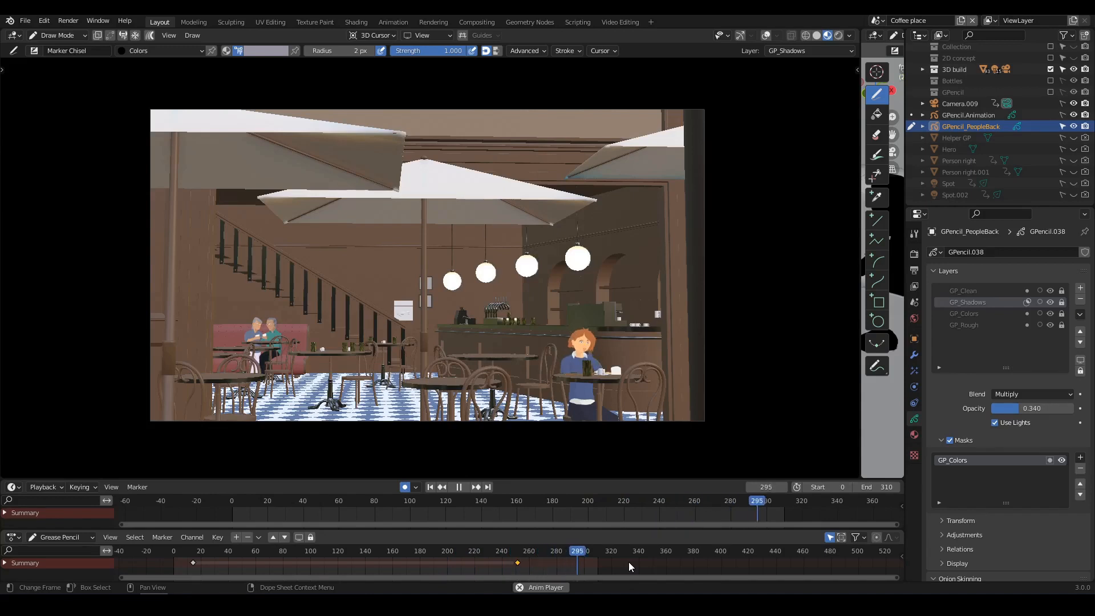
pyautogui.press('Escape')
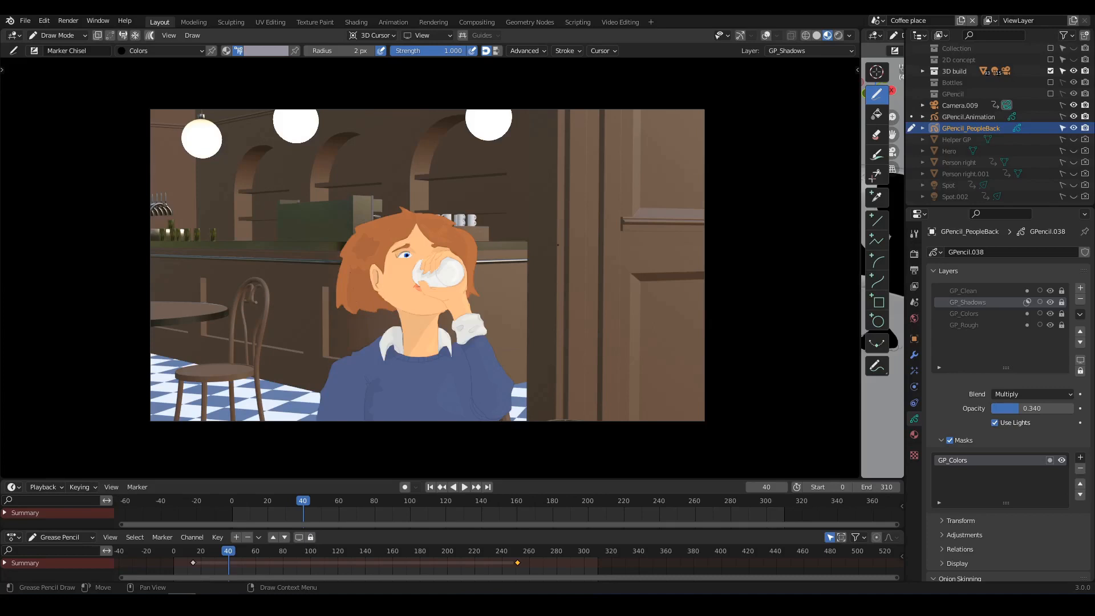
# Switch to Object Mode and enlarge the perspective viewport beside the camera view
pyautogui.keyDown('shift'); pyautogui.moveTo(555, 252); pyautogui.dragTo(521, 253, button='middle'); pyautogui.keyUp('shift')
pyautogui.hotkey('ctrl', 'Tab')
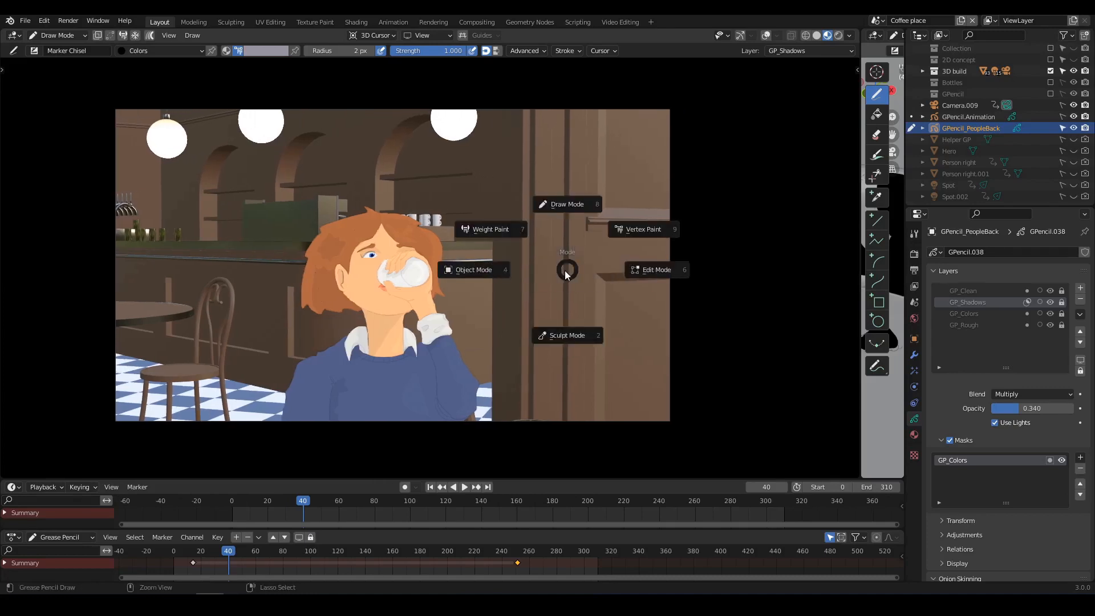
pyautogui.click(482, 268)
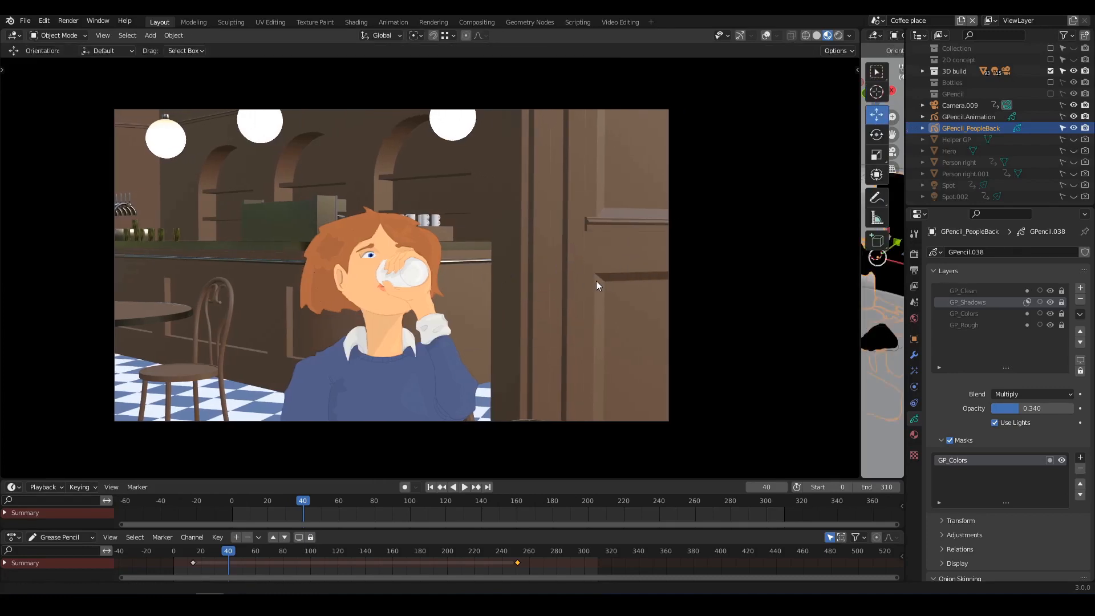
pyautogui.scroll(-2, 597, 280)
pyautogui.keyDown('shift'); pyautogui.moveTo(535, 286); pyautogui.dragTo(400, 357, button='middle'); pyautogui.keyUp('shift')
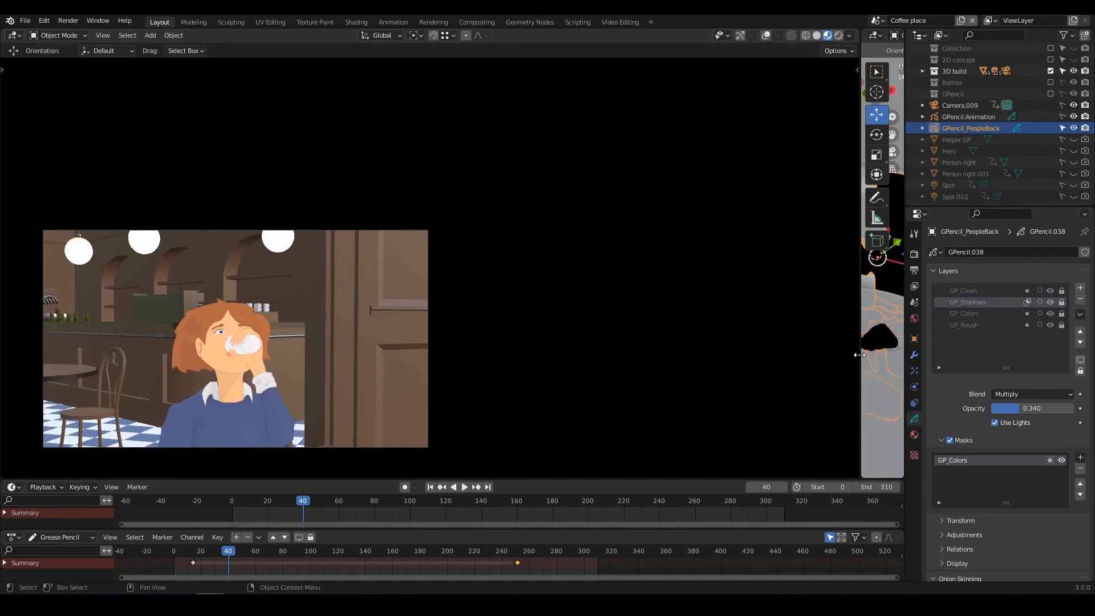
pyautogui.moveTo(859, 355); pyautogui.dragTo(468, 344)
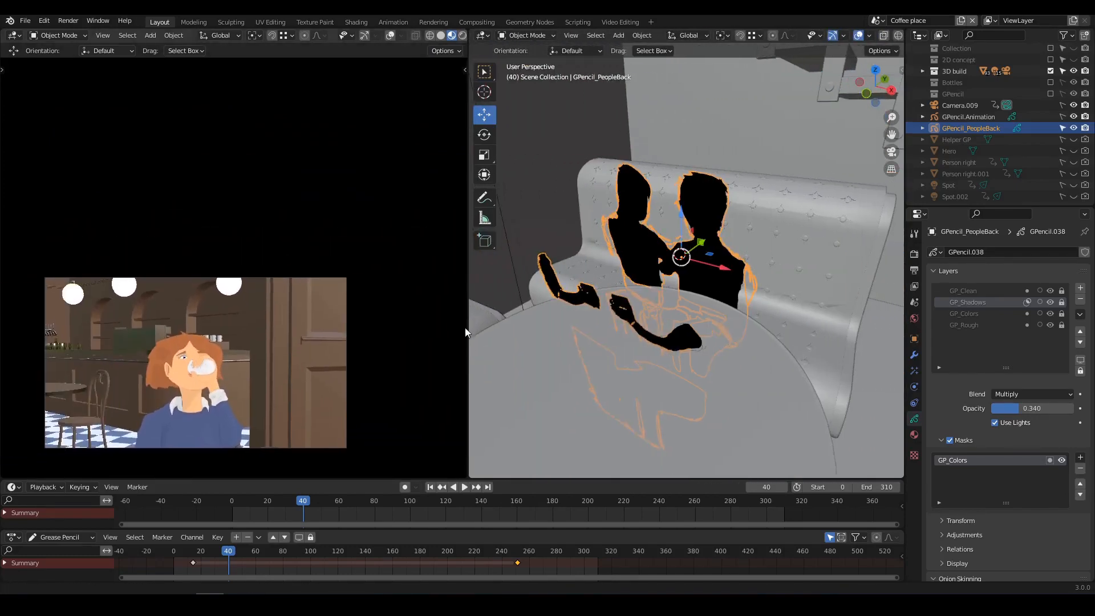
pyautogui.keyDown('shift'); pyautogui.moveTo(329, 340); pyautogui.dragTo(359, 322, button='middle'); pyautogui.keyUp('shift')
pyautogui.scroll(1, 395, 337)
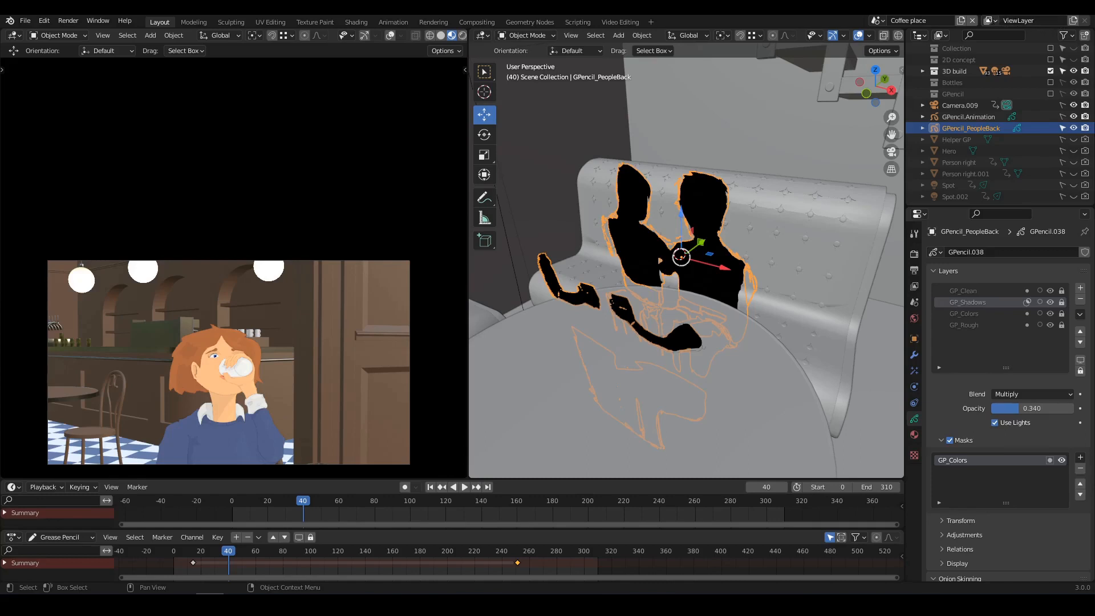
# Rename the view layer as Set and open the list of view layers
pyautogui.click(989, 20)
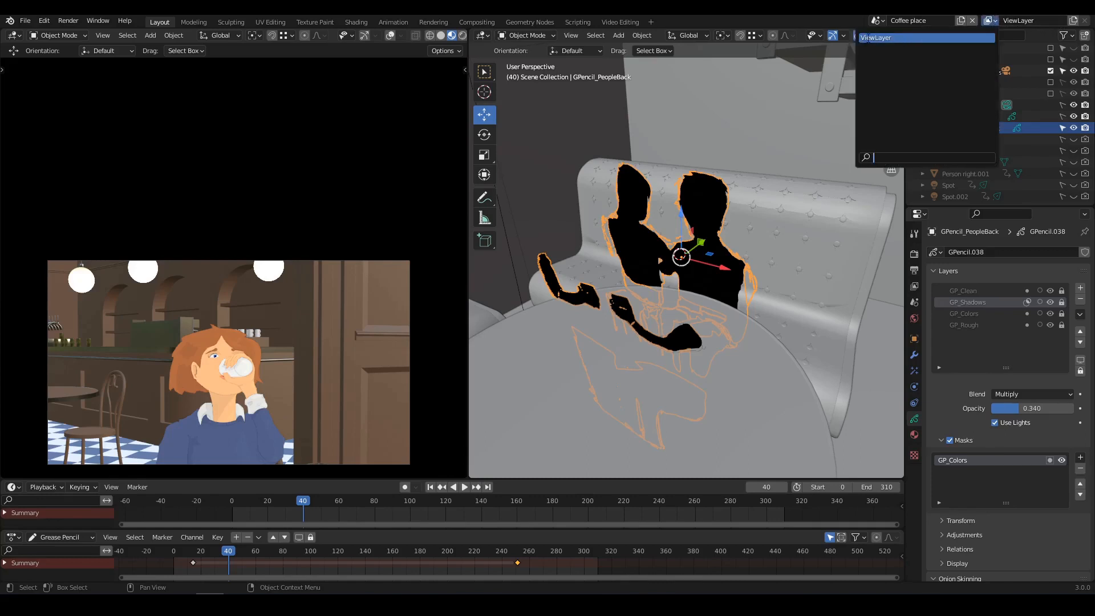
pyautogui.click(992, 21)
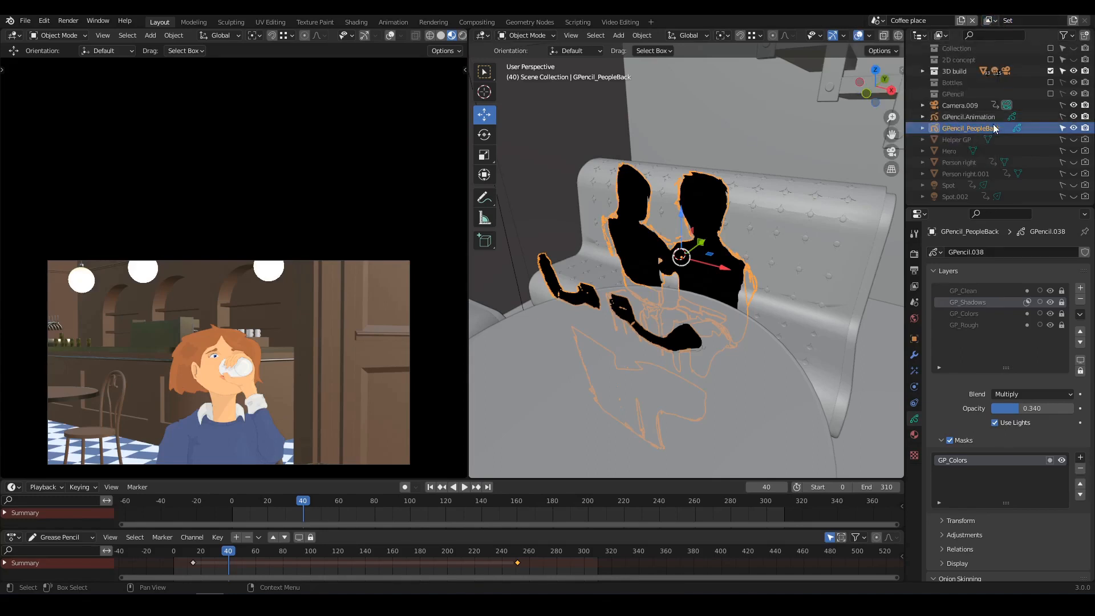
pyautogui.scroll(1, 992, 117)
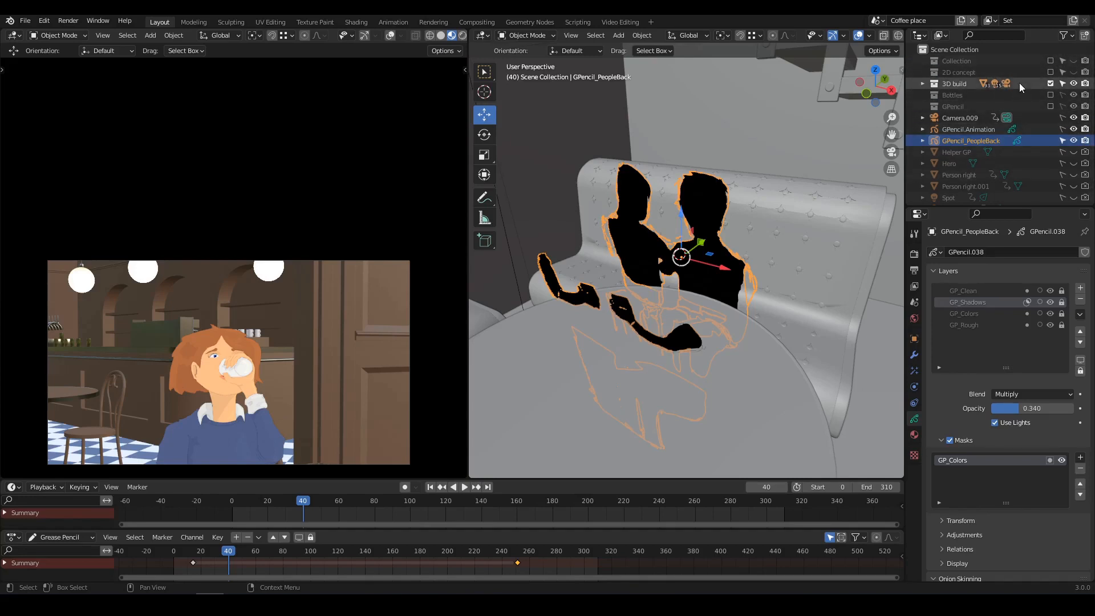
pyautogui.click(989, 21)
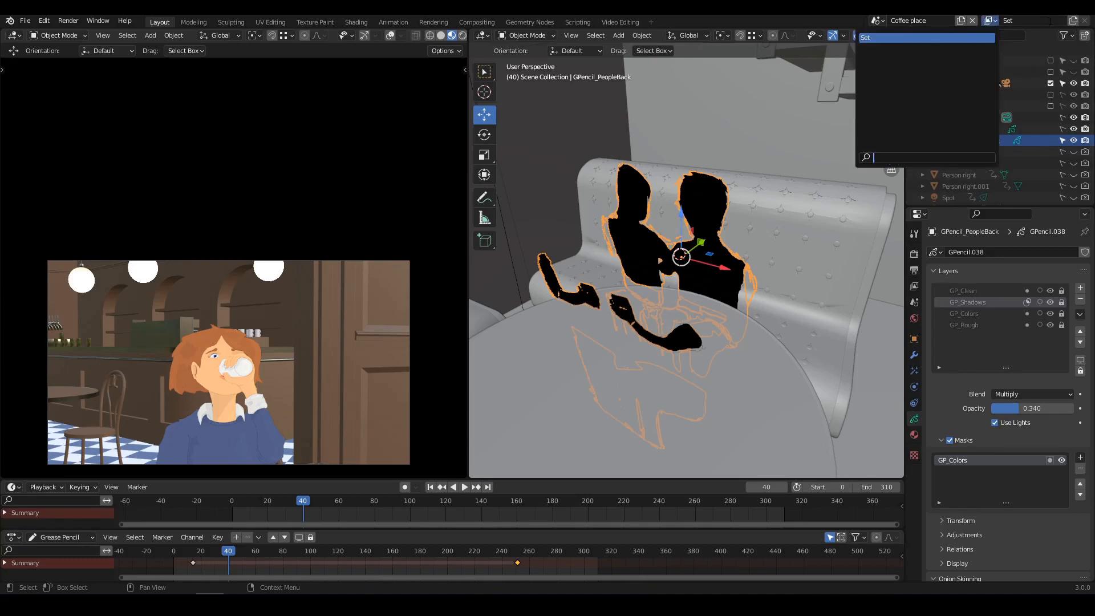
# Add a new view layer and name it Melanie
pyautogui.click(1073, 21)
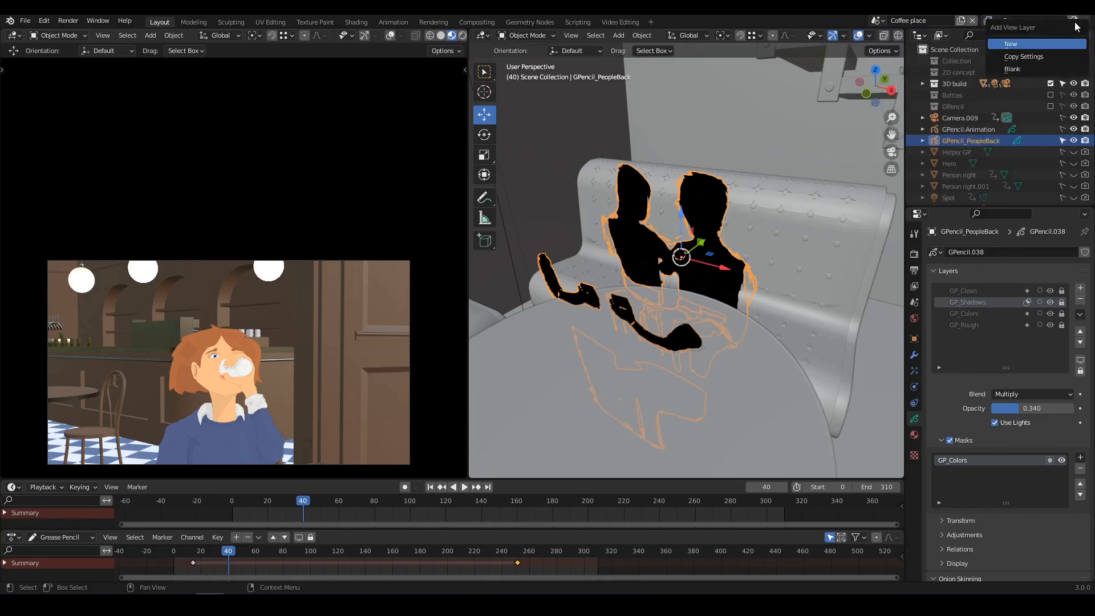
pyautogui.click(1016, 43)
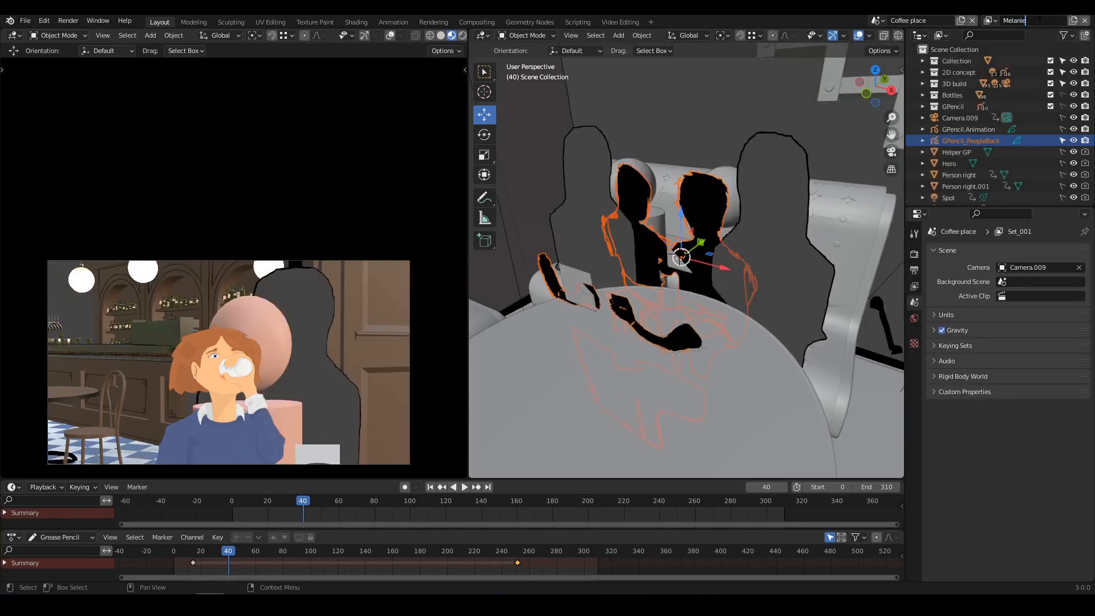
pyautogui.scroll(-1, 1012, 147)
pyautogui.scroll(1, 1013, 147)
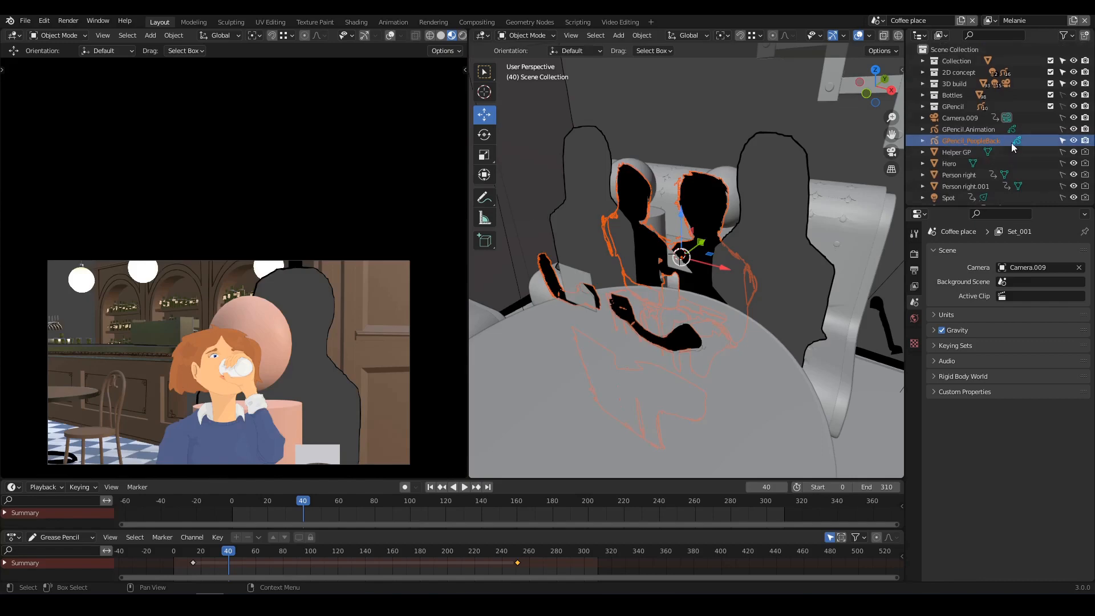
# Exclude the Collection, 2D concept, 3D build and Bottles collections from the Melanie view layer
pyautogui.click(1050, 62)
pyautogui.click(1051, 72)
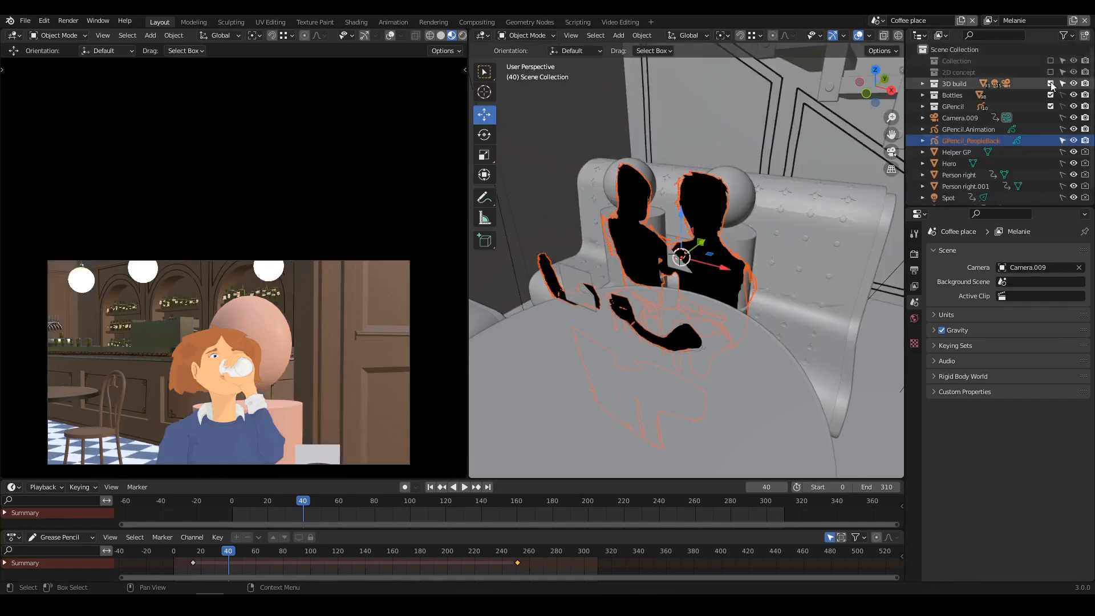
pyautogui.click(1050, 84)
pyautogui.click(1051, 96)
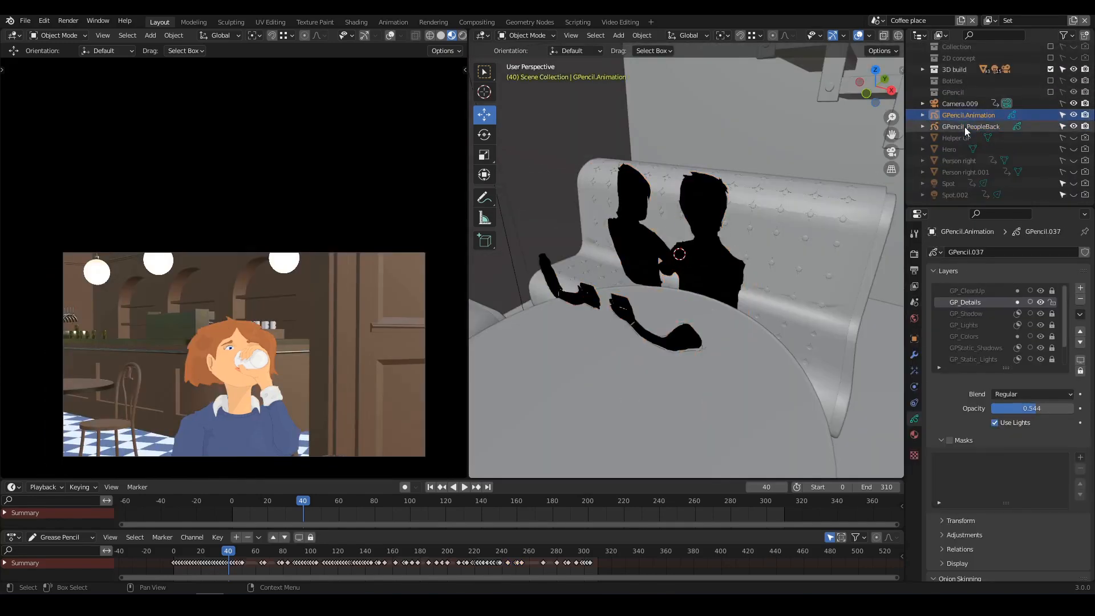
# Add the two hidden spot lights to the selection and move GPencil.Animation into a new collection named Melanies
pyautogui.click(951, 184)
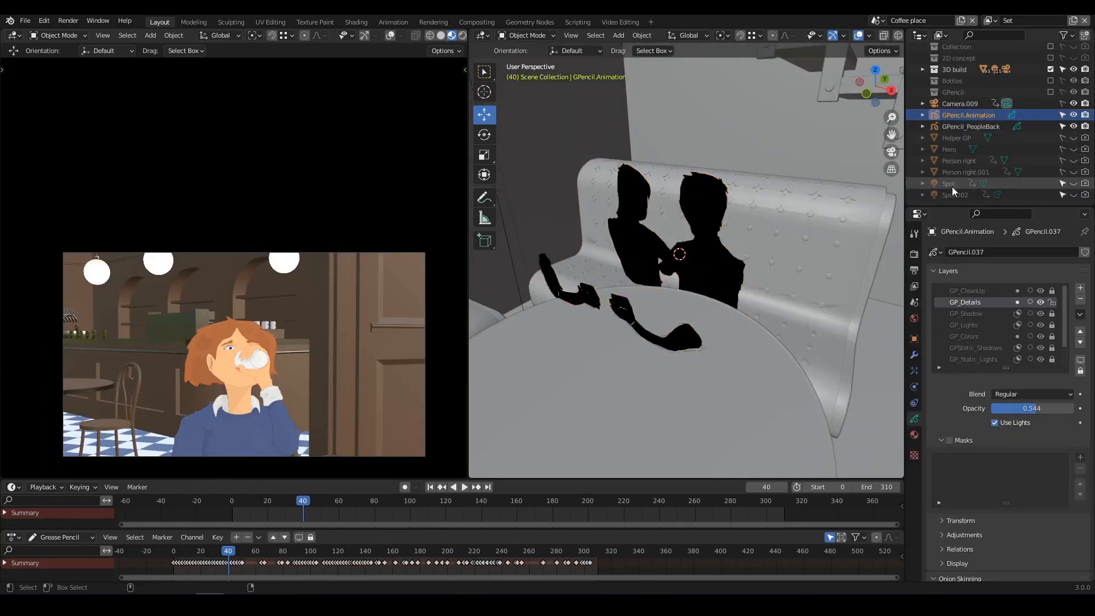
pyautogui.keyDown('ctrl'); pyautogui.click(955, 194); pyautogui.keyUp('ctrl')
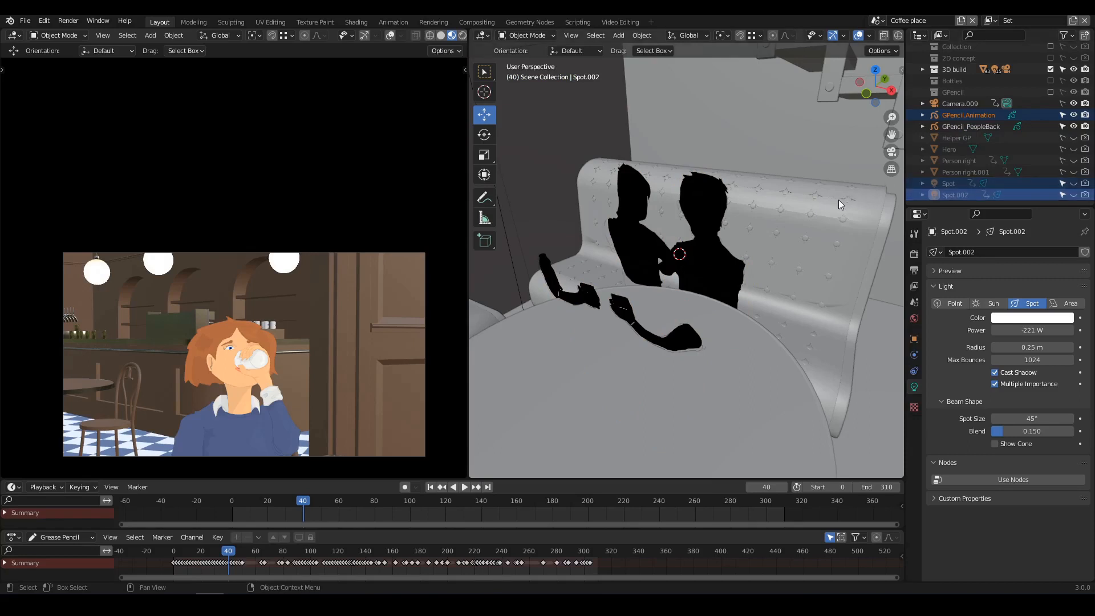
pyautogui.press('m')
pyautogui.click(820, 200)
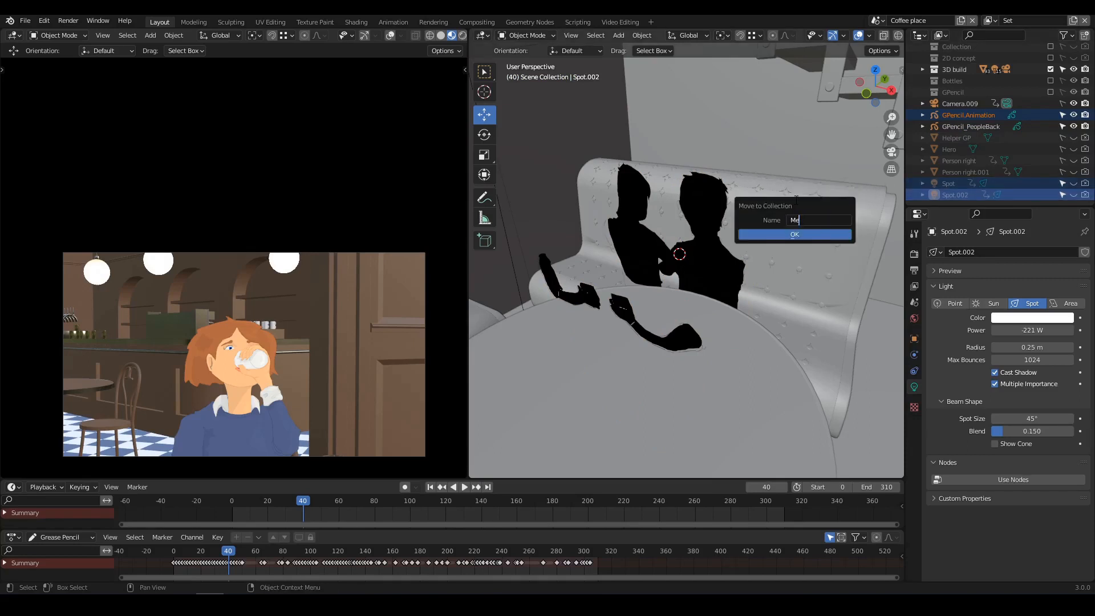
pyautogui.write('Melanies')
pyautogui.press('Return')
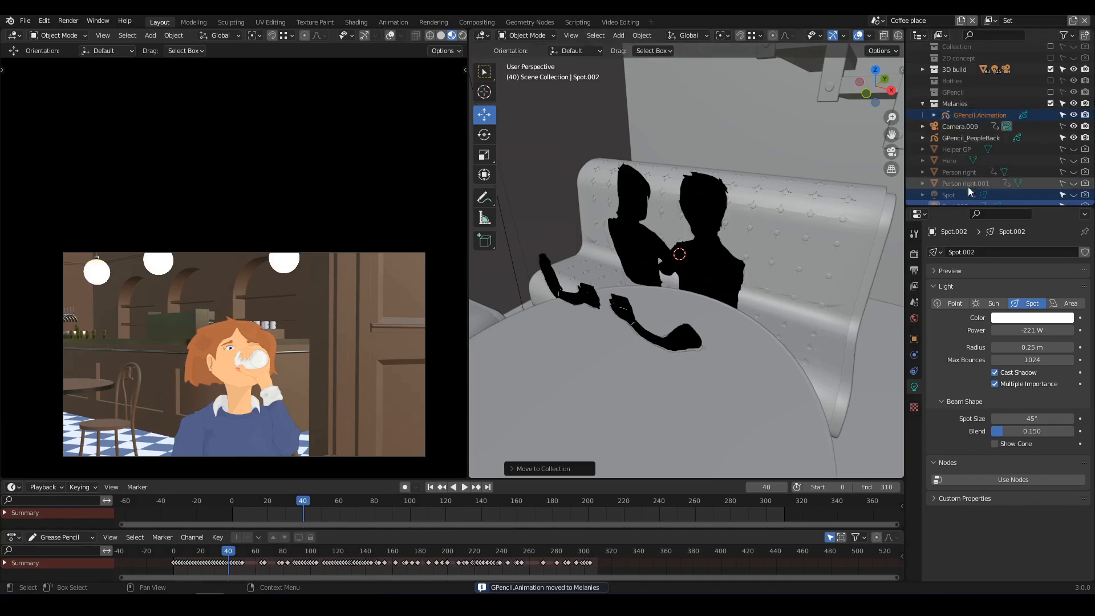
# Unhide the Spot and Spot.002 lights, move them into the Melanies collection and collapse it
pyautogui.scroll(-1, 991, 183)
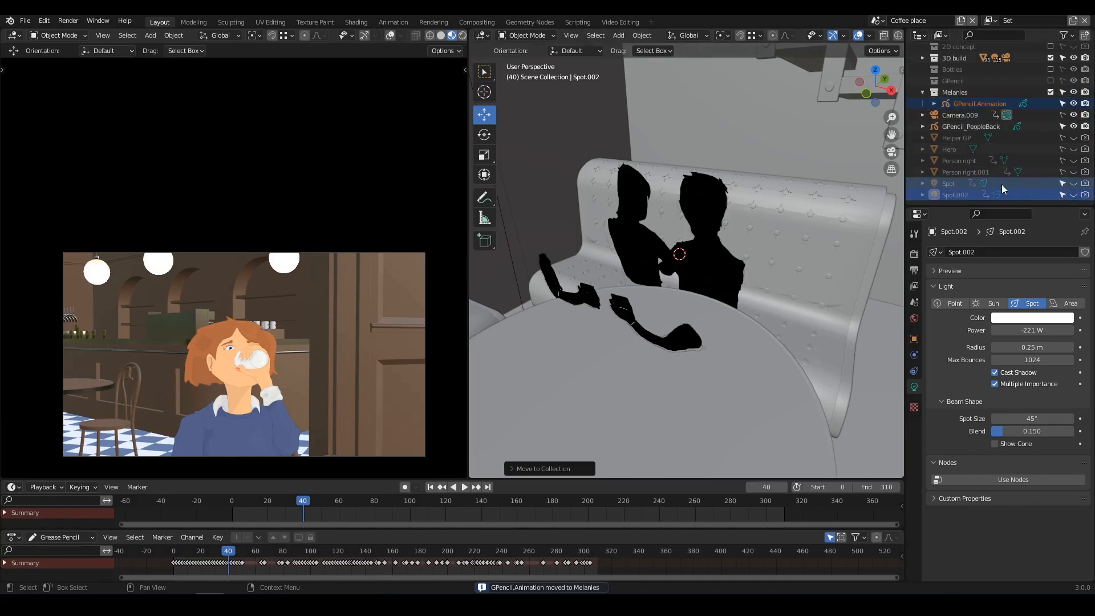
pyautogui.moveTo(1075, 185); pyautogui.dragTo(1074, 194)
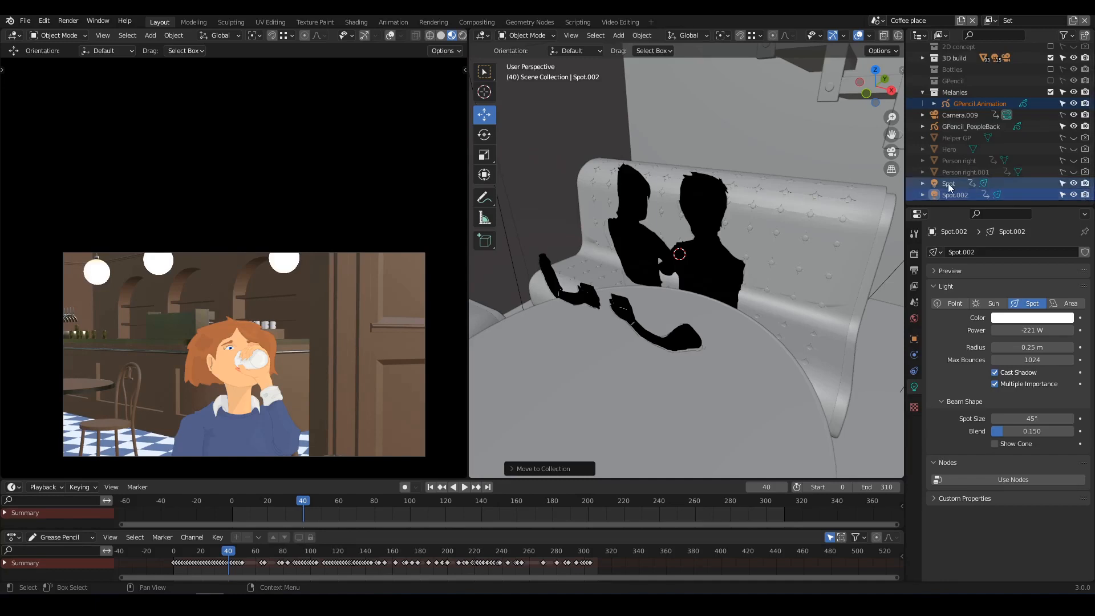
pyautogui.click(948, 183)
pyautogui.keyDown('ctrl'); pyautogui.click(956, 196); pyautogui.keyUp('ctrl')
pyautogui.moveTo(946, 185); pyautogui.dragTo(961, 102)
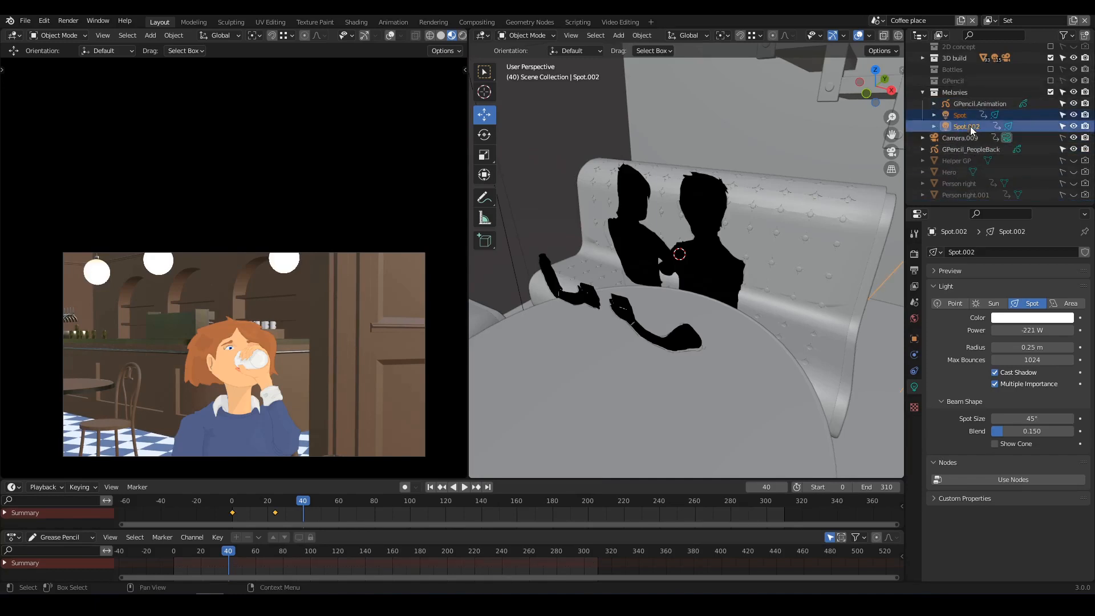
pyautogui.click(924, 93)
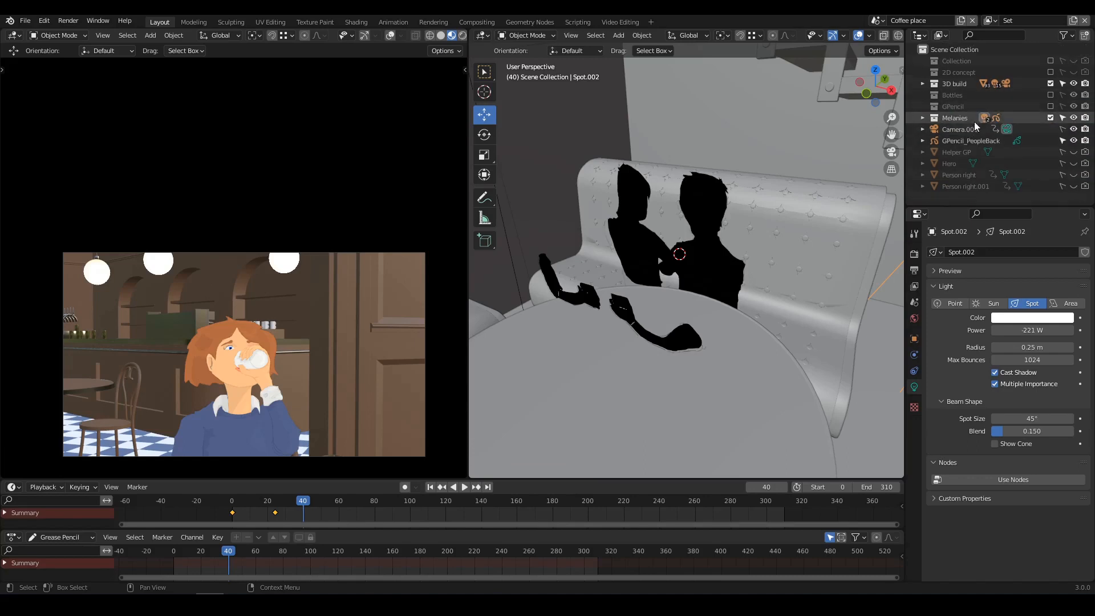
# Move GPencil_PeopleBack into a new collection named PeopleBack
pyautogui.click(971, 141)
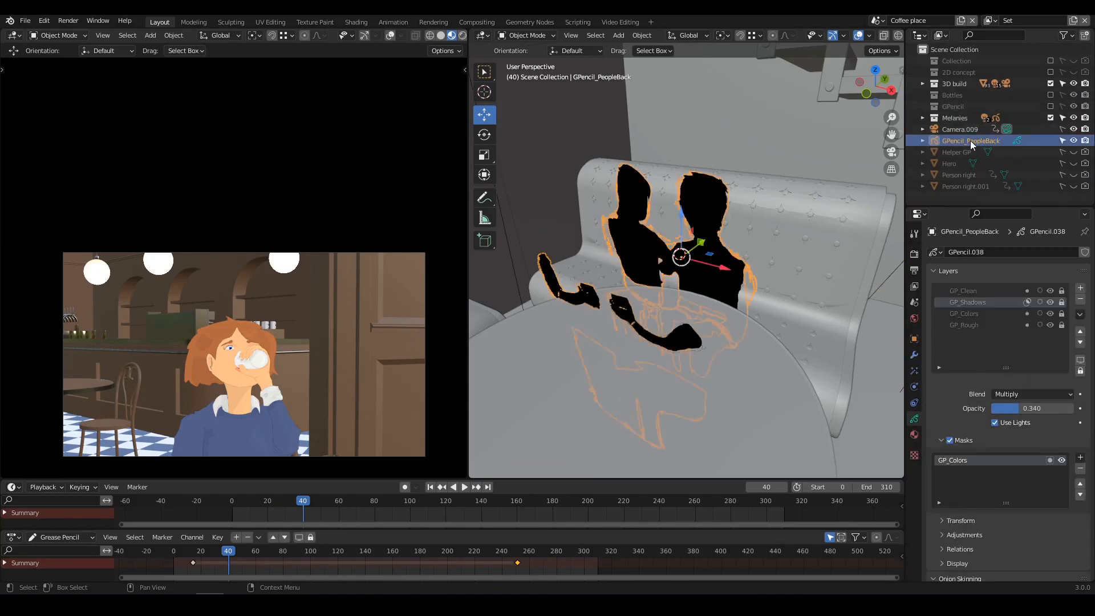
pyautogui.moveTo(756, 223); pyautogui.dragTo(761, 216, button='middle')
pyautogui.press('m')
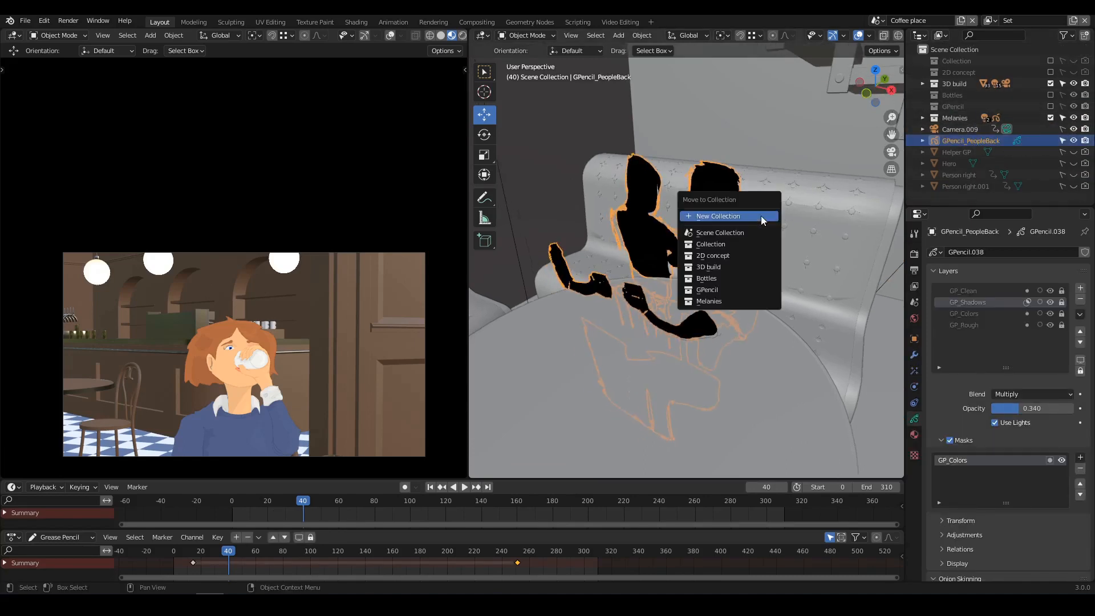
pyautogui.click(760, 215)
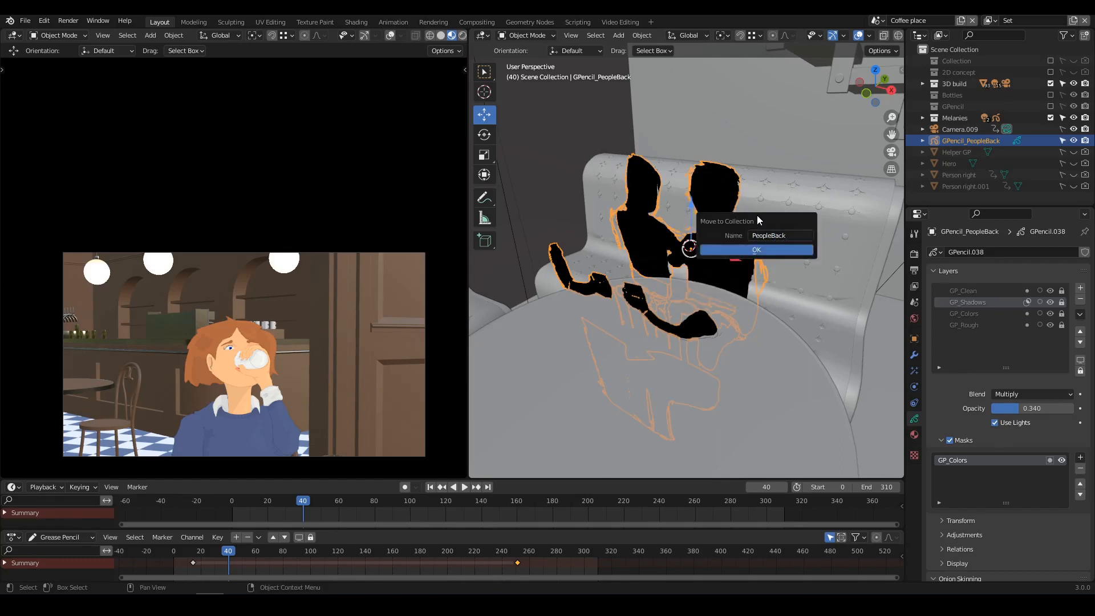
pyautogui.press('Return')
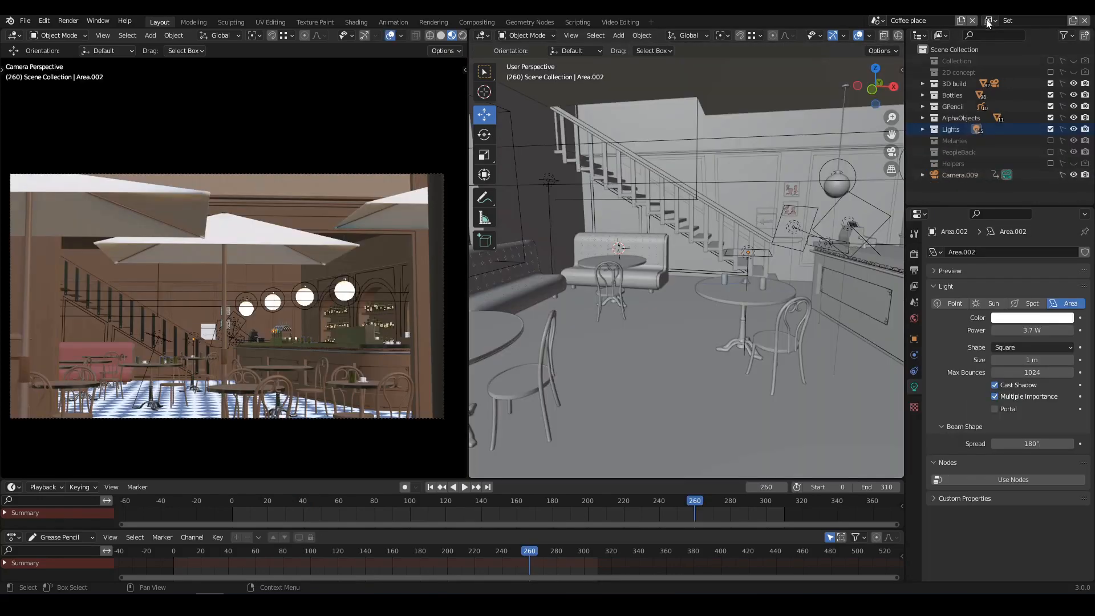
# Switch to the Melanie view layer and exclude the AlphaObjects, PeopleBack and Helpers collections from it
pyautogui.click(990, 20)
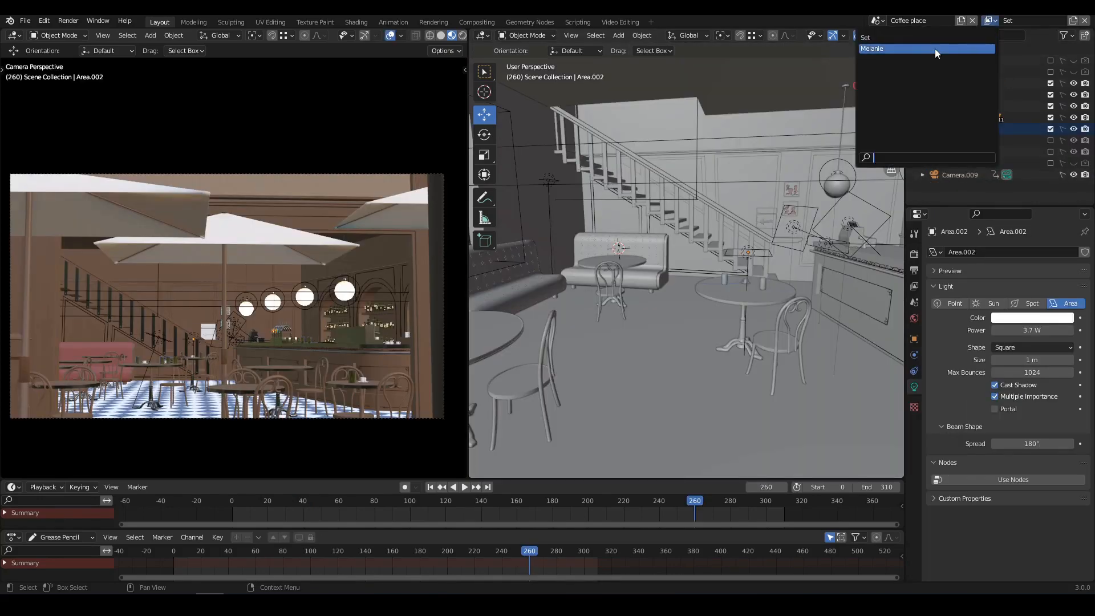
pyautogui.click(936, 49)
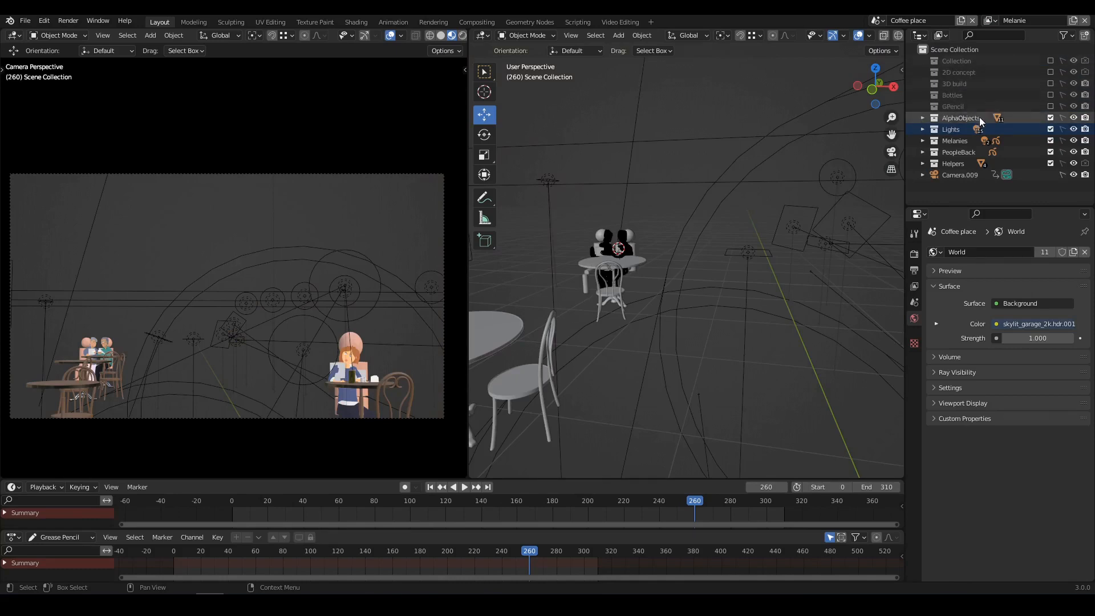
pyautogui.click(1052, 118)
pyautogui.click(1052, 151)
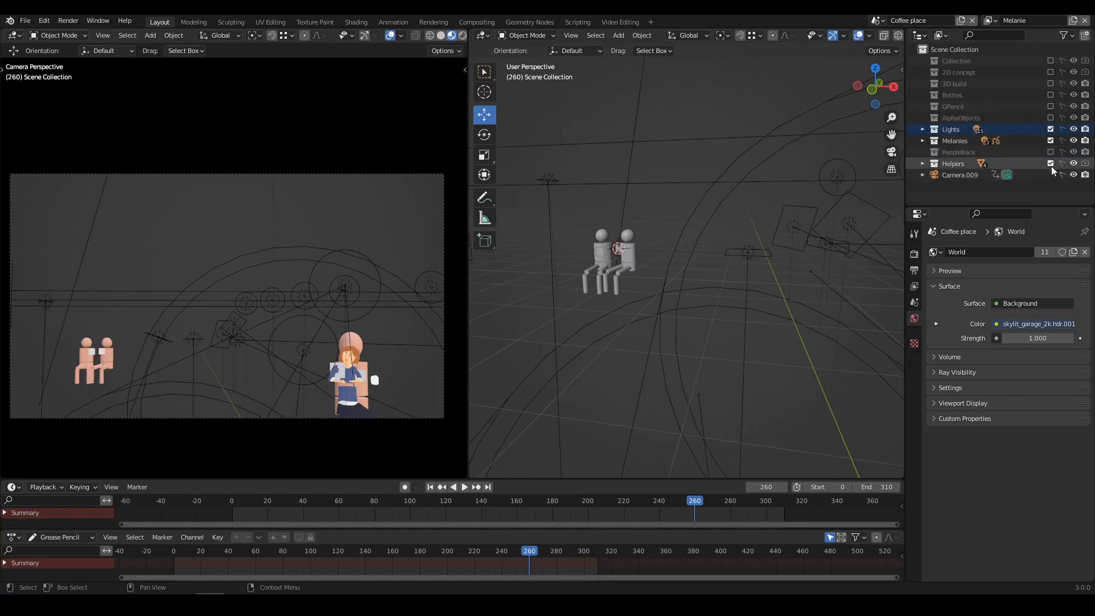
pyautogui.click(1051, 164)
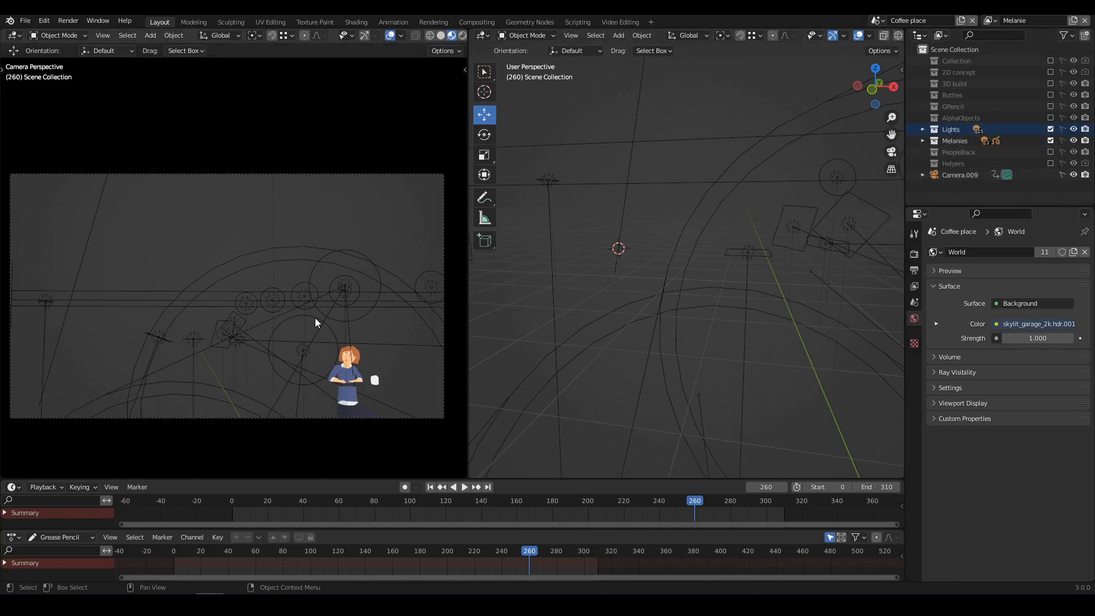
# Render the café scene at frame 260, look over the image and close the render result
pyautogui.scroll(5, 272, 280)
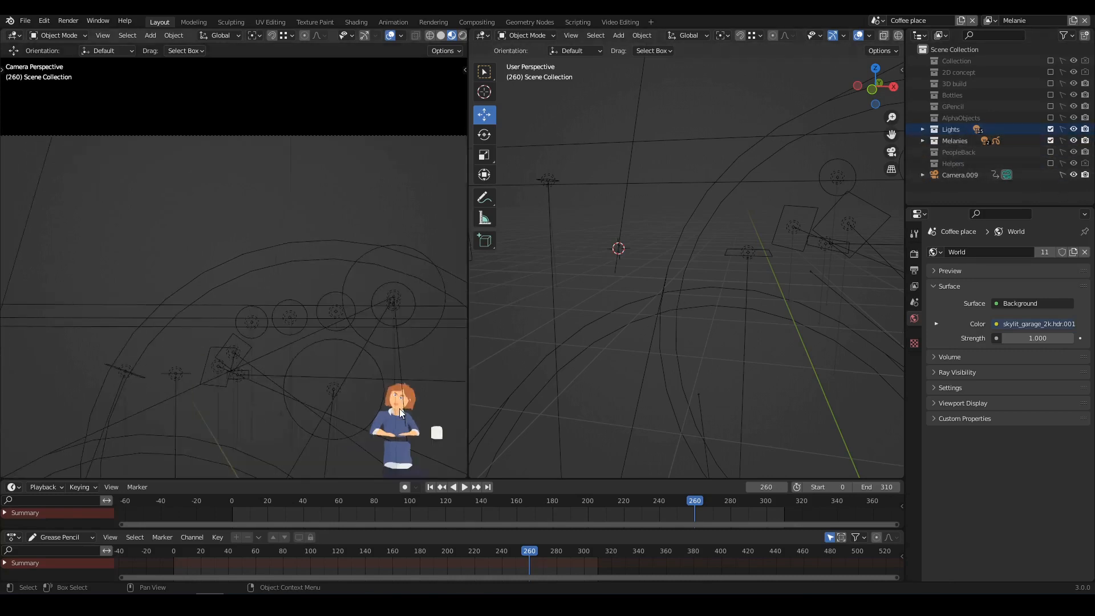
pyautogui.scroll(-4, 342, 302)
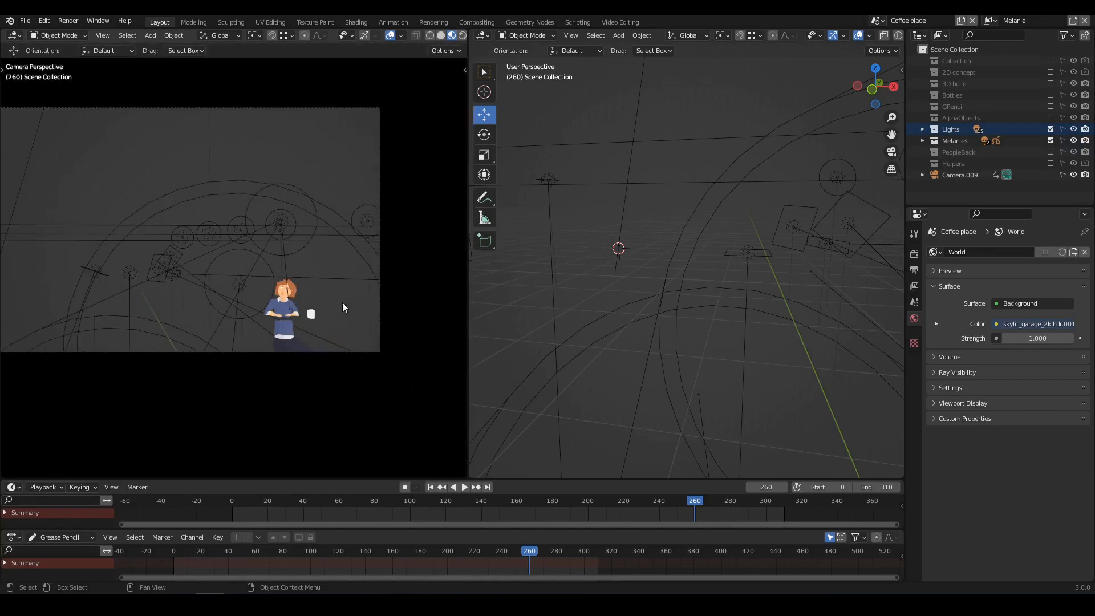
pyautogui.press('F12')
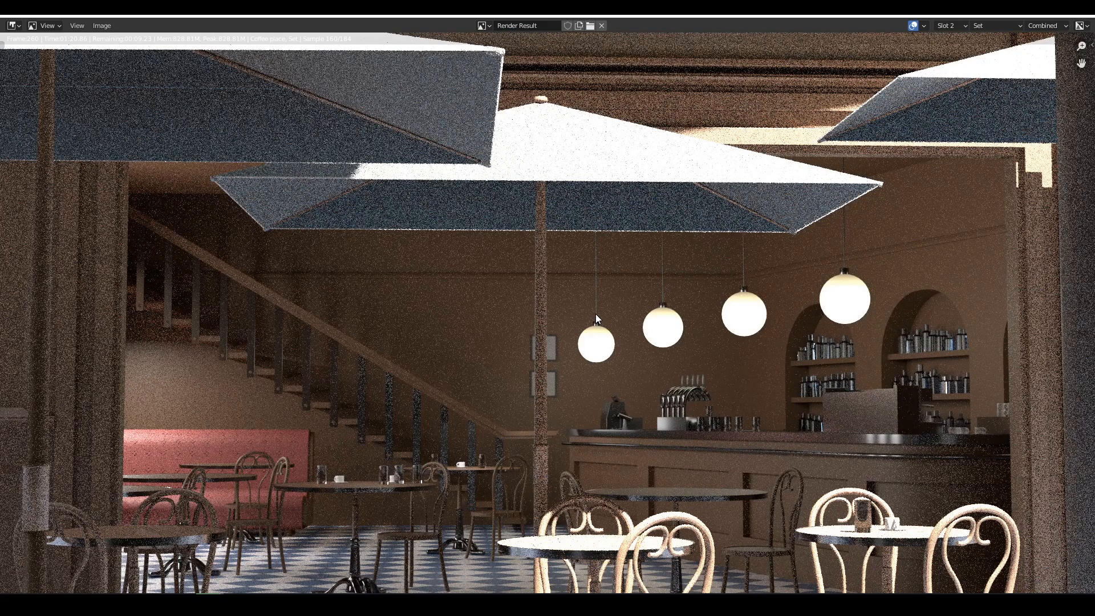
pyautogui.scroll(-1, 511, 267)
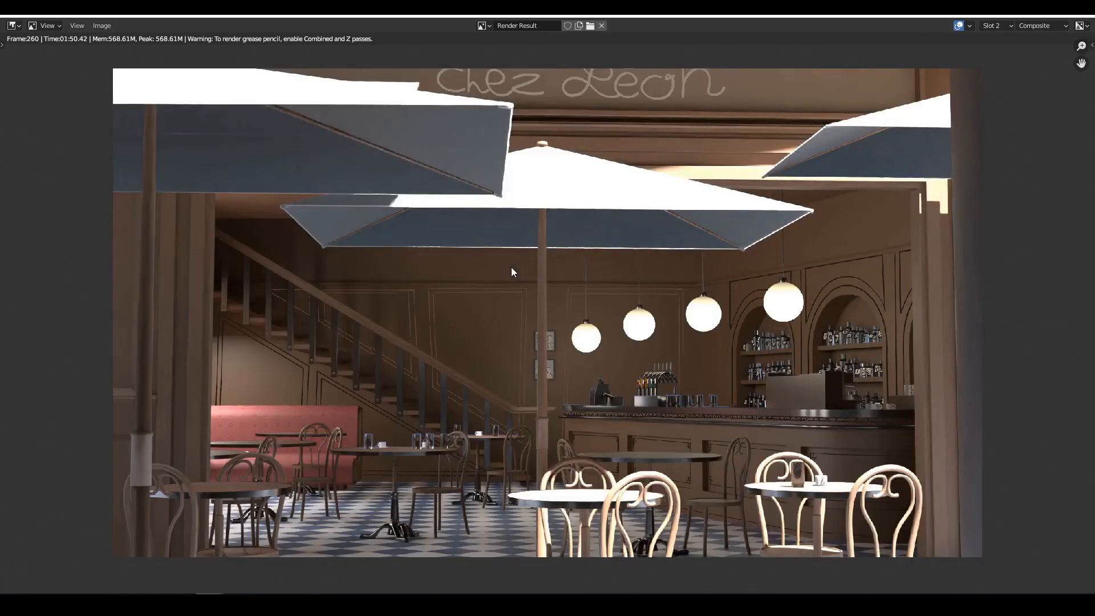
pyautogui.press('Escape')
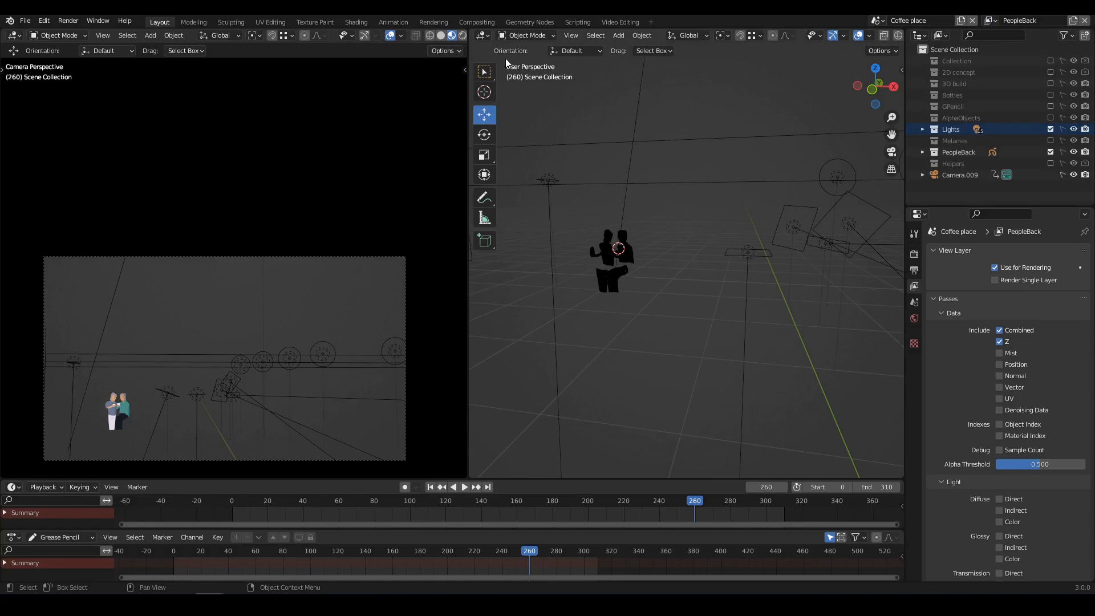
# Change the perspective viewport to the Compositor and move all nodes after Render Layers well away from it
pyautogui.click(483, 36)
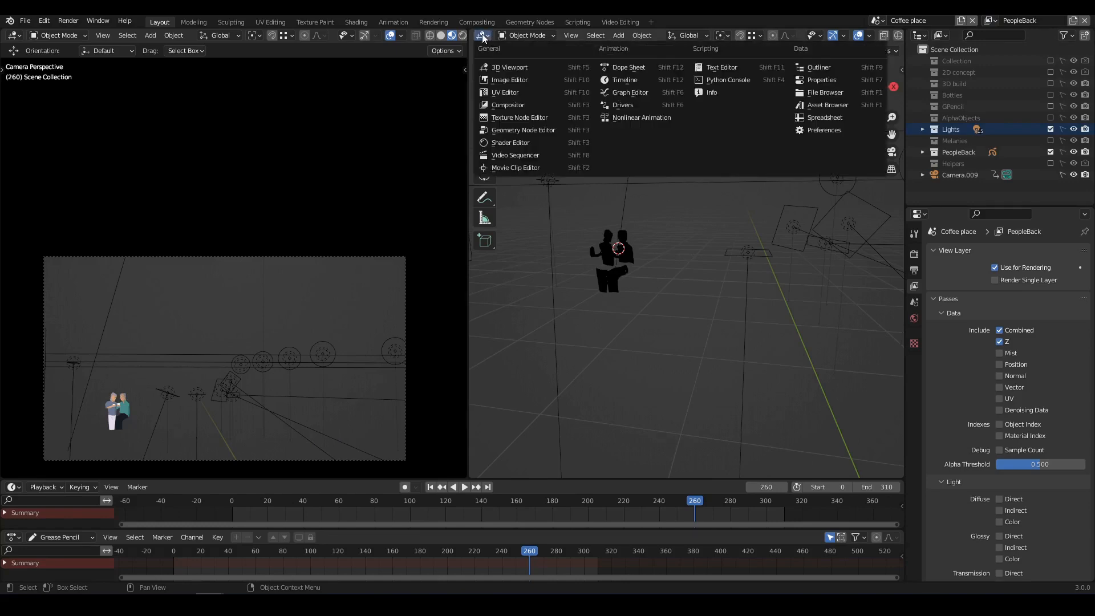
pyautogui.click(517, 106)
pyautogui.scroll(-4, 597, 265)
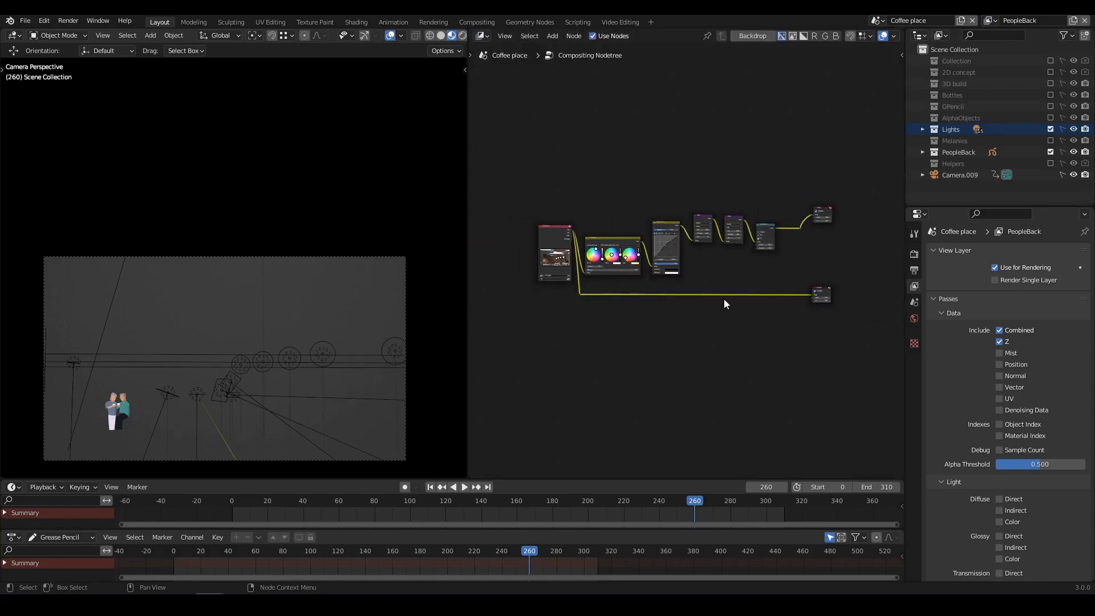
pyautogui.moveTo(838, 142); pyautogui.dragTo(621, 361)
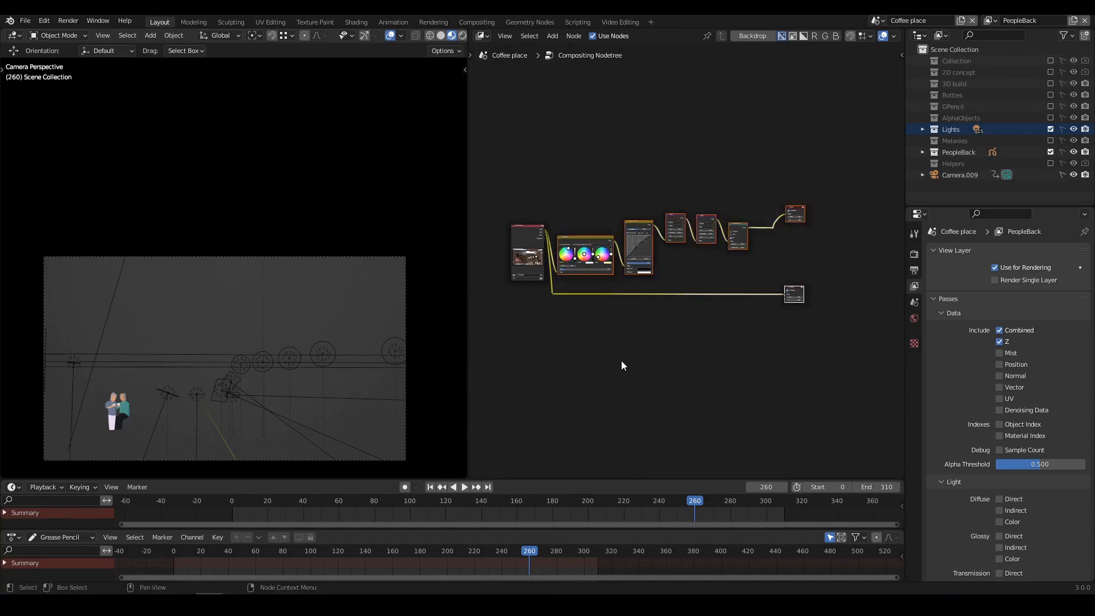
pyautogui.press('g')
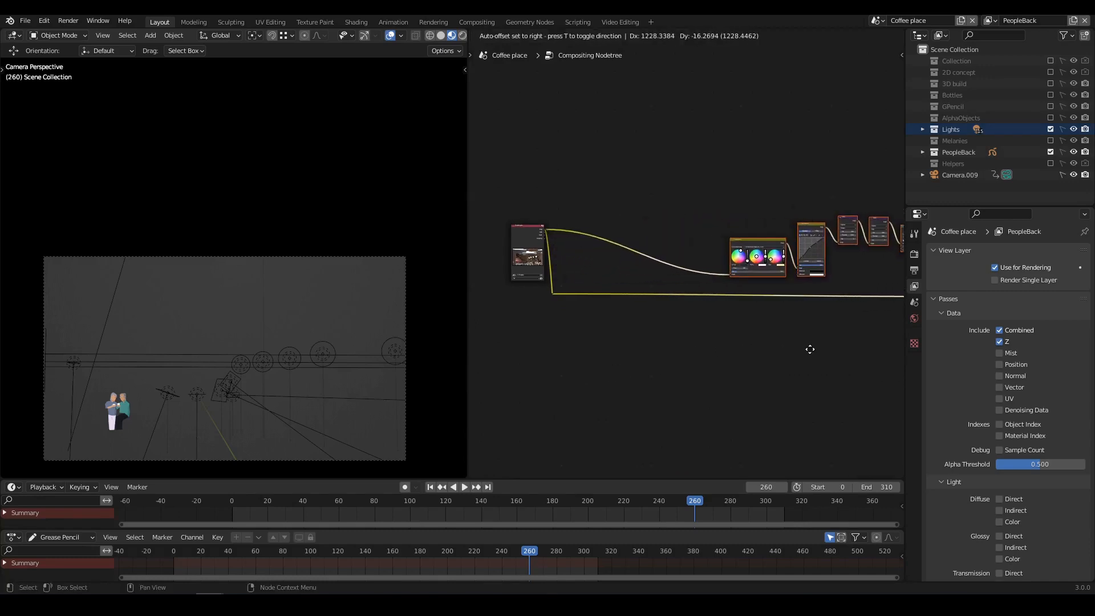
pyautogui.click(809, 348)
# Cut both links leaving the Render Layers node and remove the leftover reroute point
pyautogui.moveTo(575, 338); pyautogui.dragTo(693, 324, button='middle')
pyautogui.scroll(5, 697, 326)
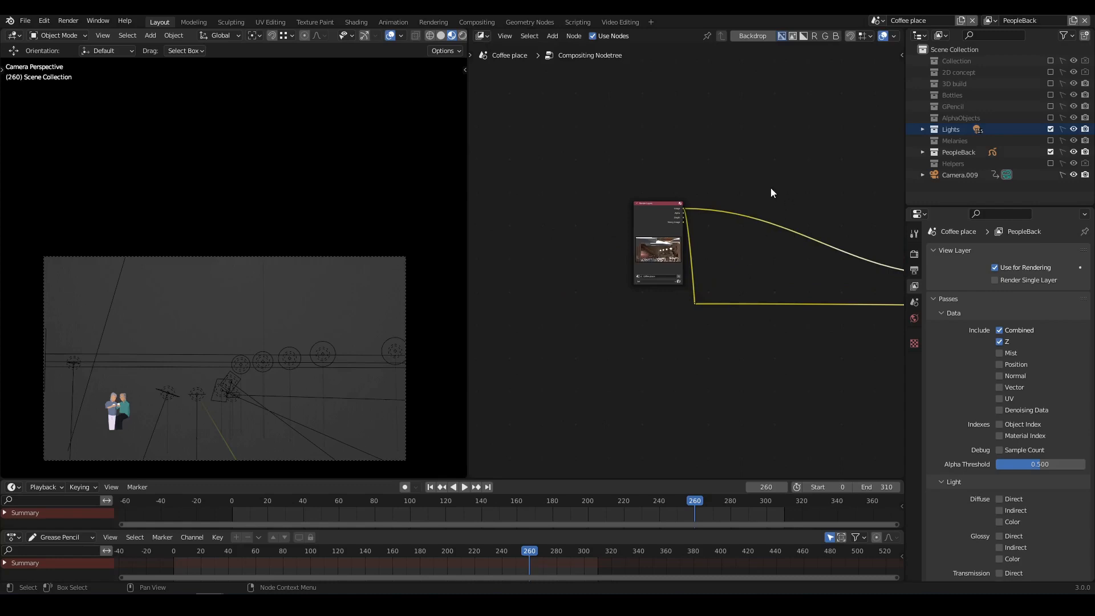
pyautogui.keyDown('ctrl'); pyautogui.moveTo(760, 184); pyautogui.dragTo(688, 298, button='right'); pyautogui.keyUp('ctrl')
pyautogui.keyDown('ctrl'); pyautogui.moveTo(745, 279); pyautogui.dragTo(734, 315, button='right'); pyautogui.keyUp('ctrl')
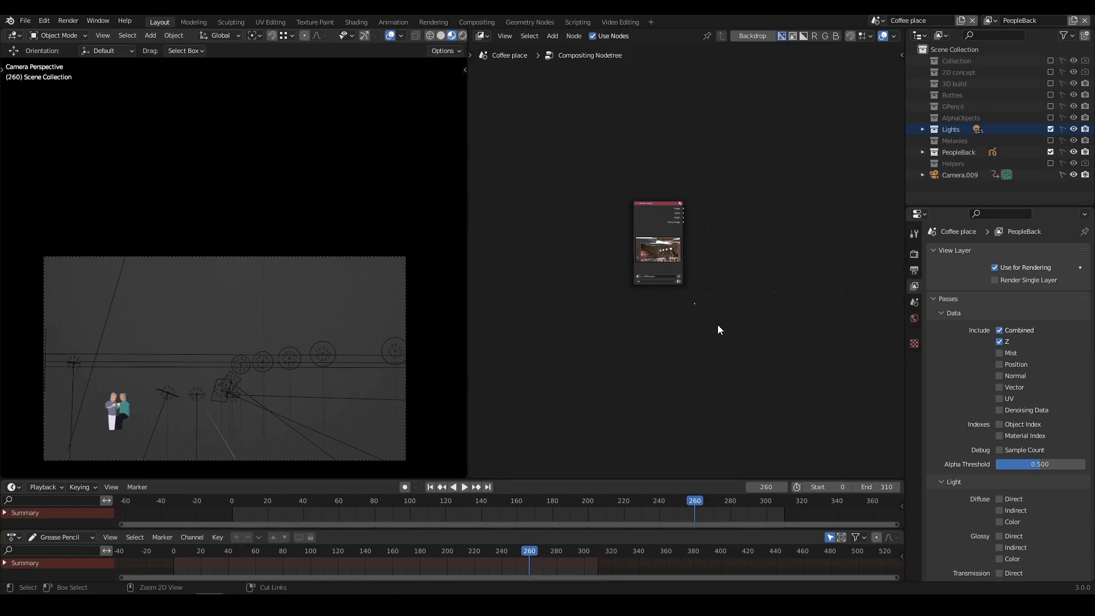
pyautogui.moveTo(715, 298); pyautogui.dragTo(687, 311)
# Preview the Melanie and PeopleBack view layers in the Render Layers node and return the node to Set
pyautogui.keyDown('ctrl'); pyautogui.moveTo(696, 295); pyautogui.dragTo(727, 280, button='middle'); pyautogui.keyUp('ctrl')
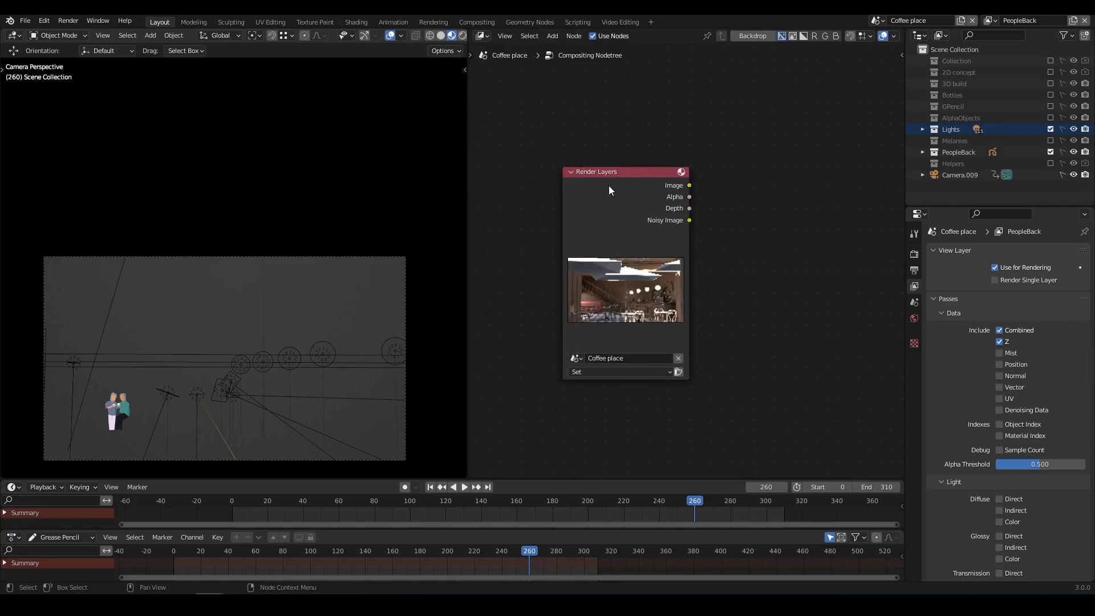
pyautogui.scroll(3, 625, 285)
pyautogui.moveTo(630, 310); pyautogui.dragTo(670, 267, button='middle')
pyautogui.scroll(2, 663, 257)
pyautogui.scroll(1, 662, 245)
pyautogui.moveTo(639, 166); pyautogui.dragTo(620, 194, button='middle')
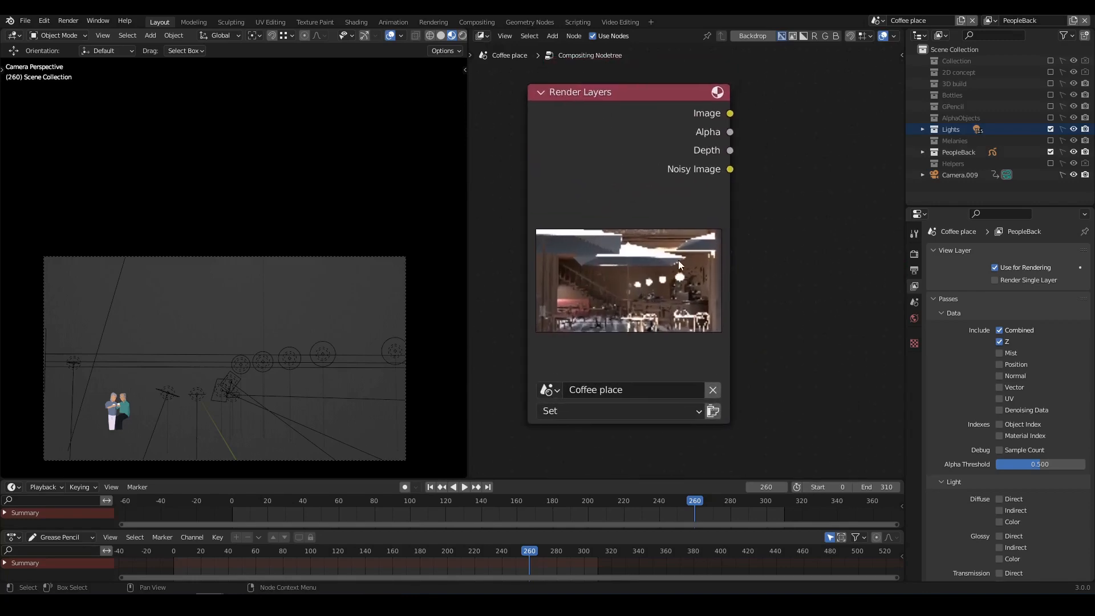
pyautogui.click(580, 410)
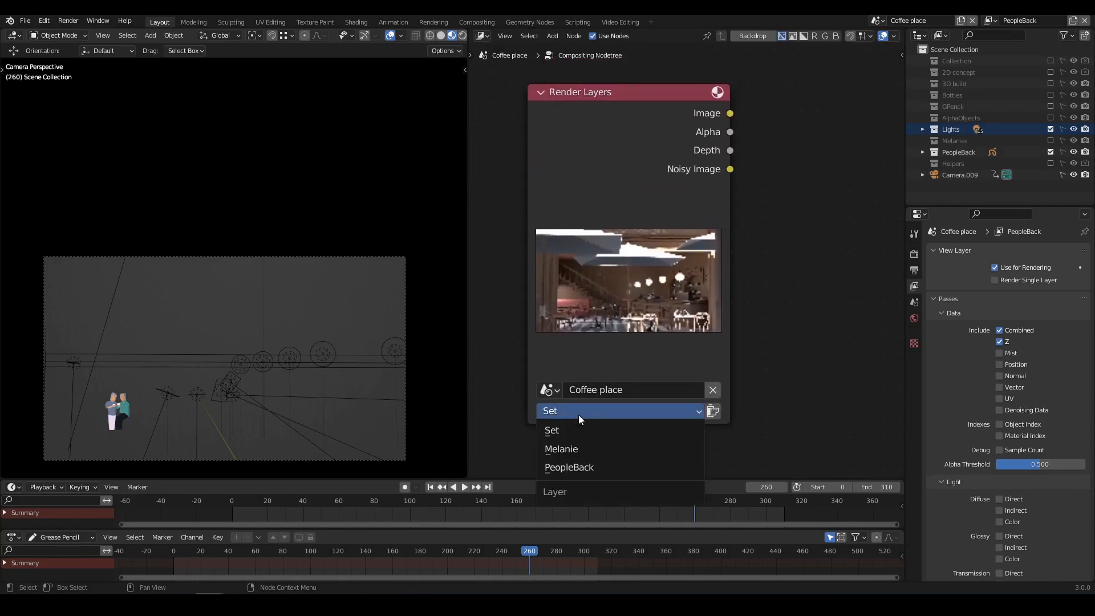
pyautogui.click(572, 454)
pyautogui.moveTo(625, 425); pyautogui.dragTo(631, 376, button='middle')
pyautogui.click(604, 365)
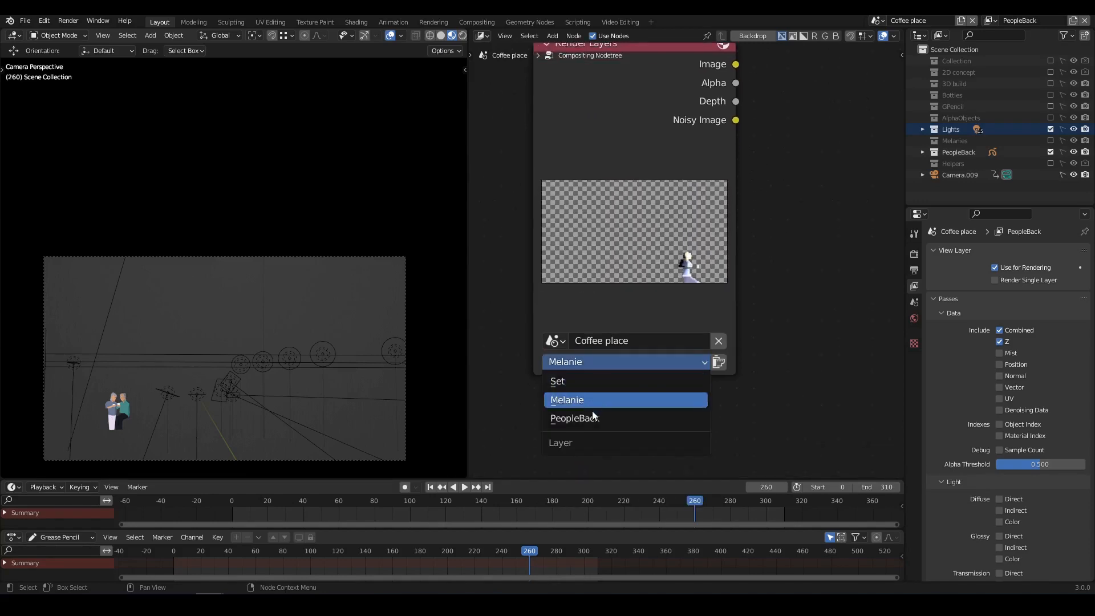
pyautogui.click(592, 419)
pyautogui.click(610, 363)
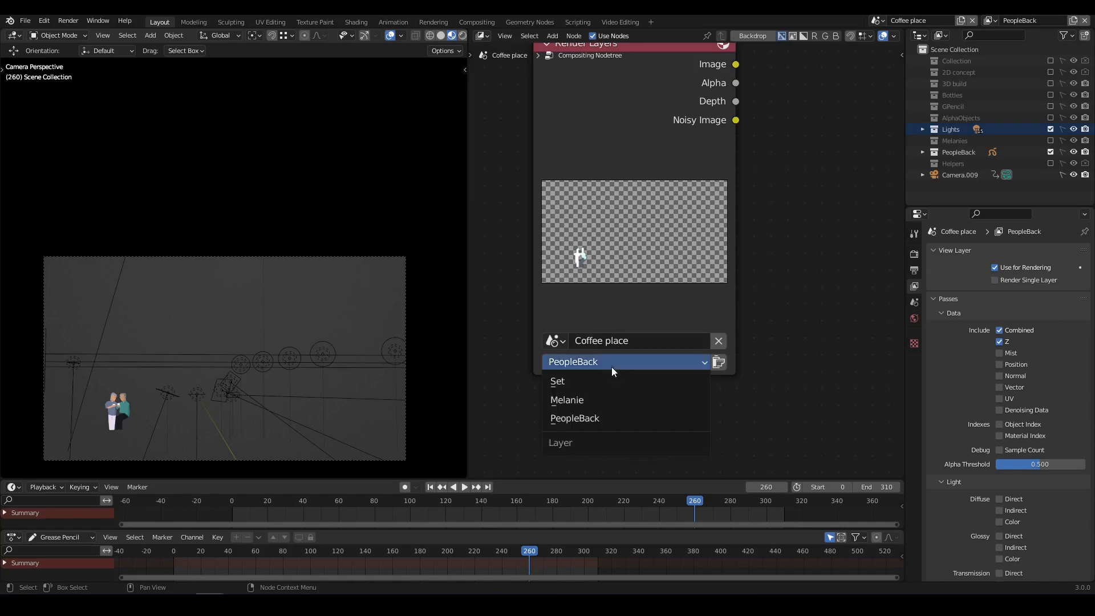
pyautogui.click(594, 378)
# Duplicate the Render Layers node twice and stack the copies below the original
pyautogui.scroll(-3, 607, 378)
pyautogui.scroll(-2, 607, 372)
pyautogui.moveTo(736, 369); pyautogui.dragTo(724, 208, button='middle')
pyautogui.click(638, 186)
pyautogui.hotkey('shift', 'd')
pyautogui.click(639, 333)
pyautogui.hotkey('shift', 'd')
pyautogui.click(661, 405)
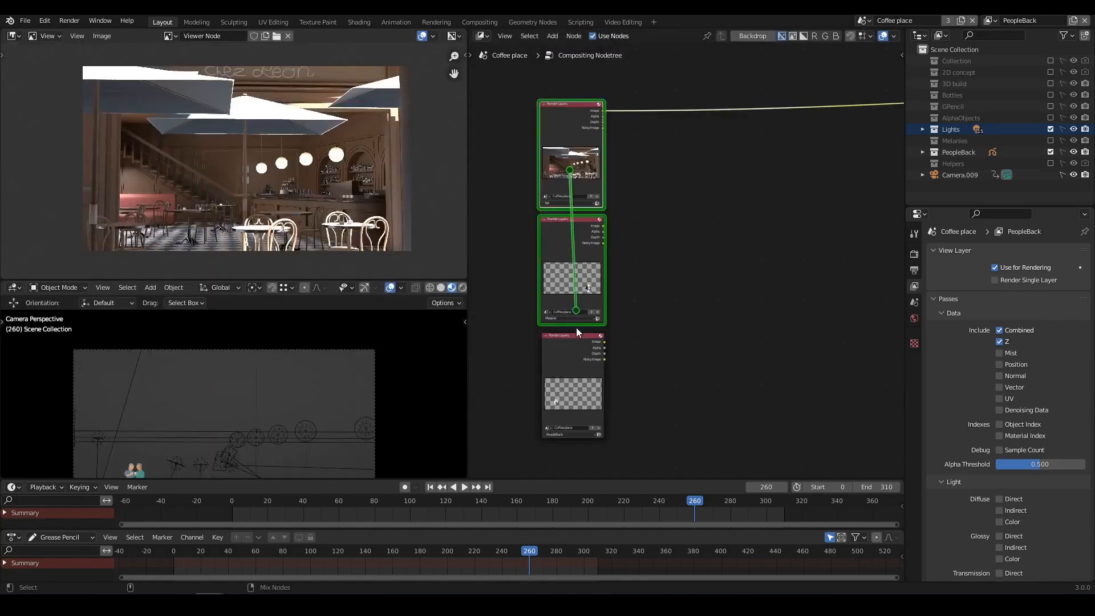
# Combine the Set and PeopleBack Render Layers nodes with a Mix node, expand it and set it apart from them
pyautogui.keyDown('ctrl'); pyautogui.keyDown('alt'); pyautogui.moveTo(576, 328); pyautogui.dragTo(578, 376, button='right'); pyautogui.keyUp('alt'); pyautogui.keyUp('ctrl')
pyautogui.scroll(3, 673, 280)
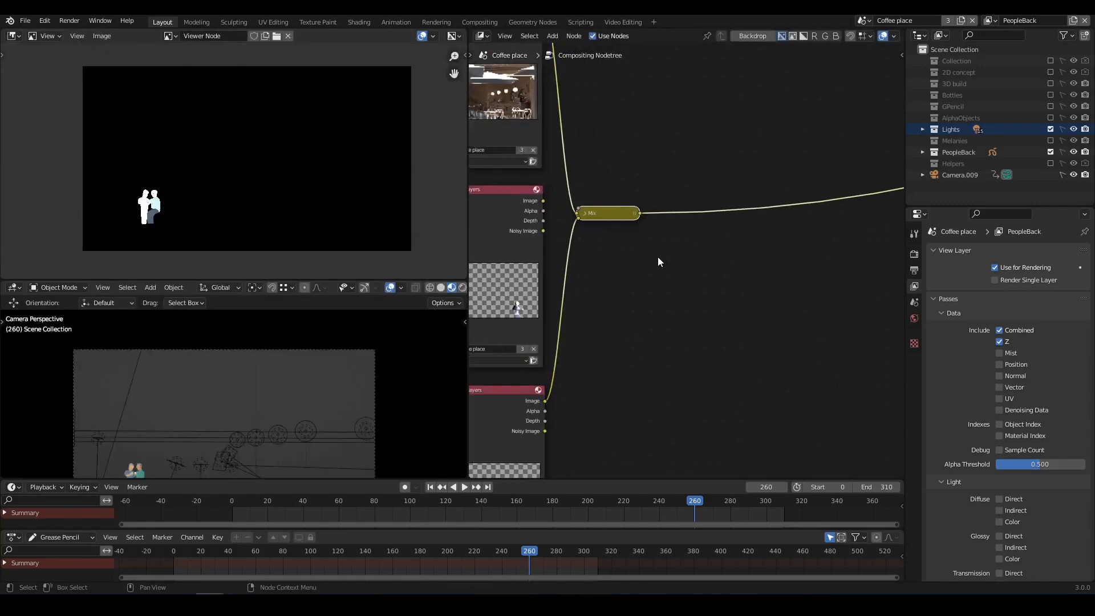
pyautogui.moveTo(620, 244); pyautogui.dragTo(700, 245)
pyautogui.press('h')
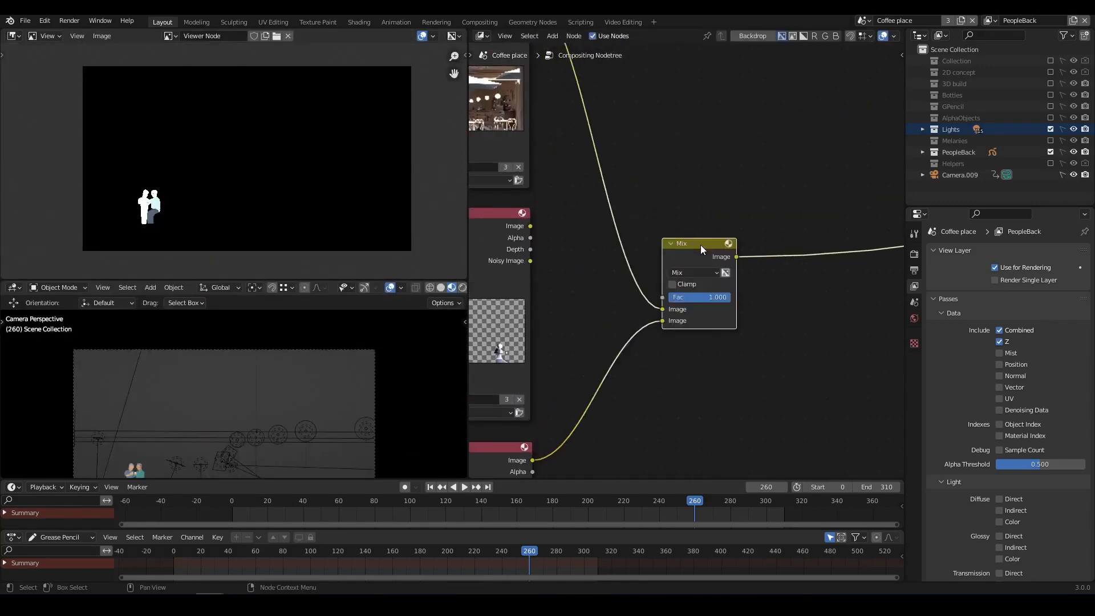
pyautogui.scroll(1, 700, 248)
pyautogui.moveTo(700, 259); pyautogui.dragTo(641, 233, button='middle')
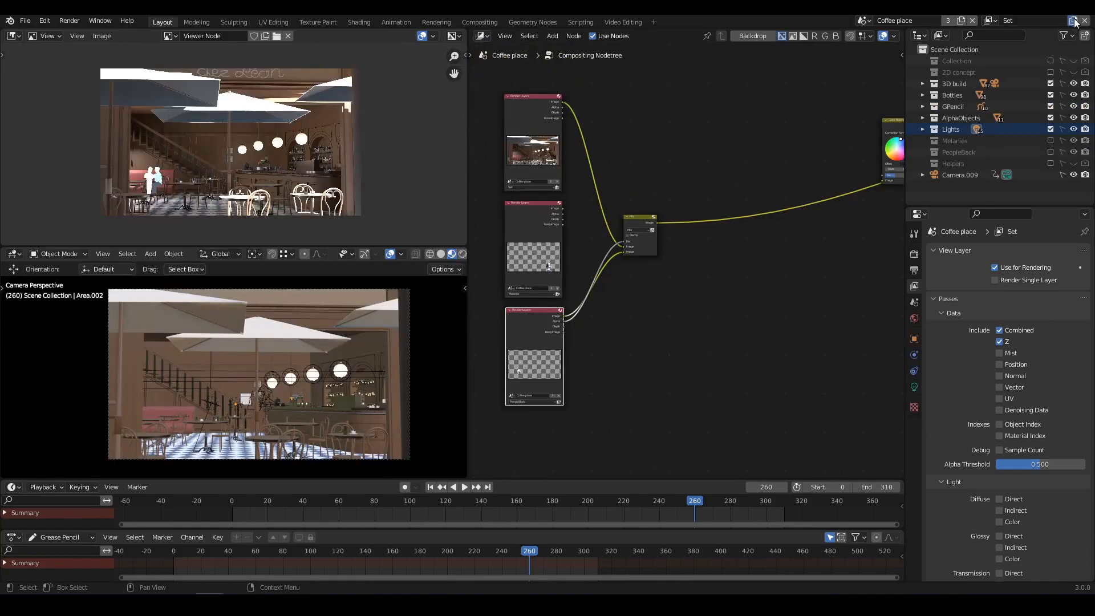
# Add a view layer that copies the settings of Set and name it Alpha3D
pyautogui.click(1073, 20)
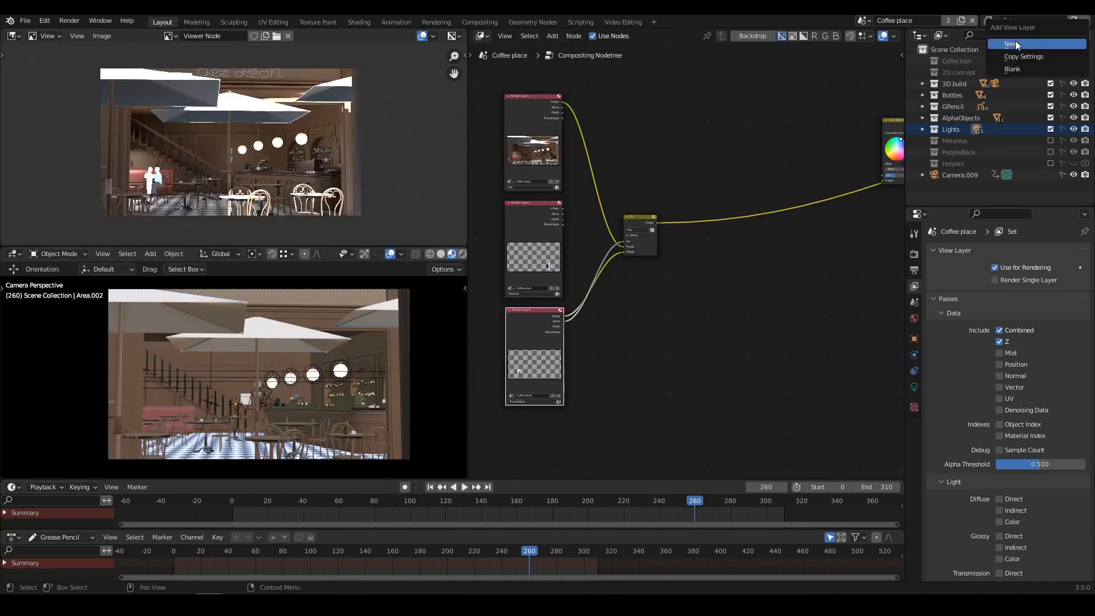
pyautogui.click(1029, 56)
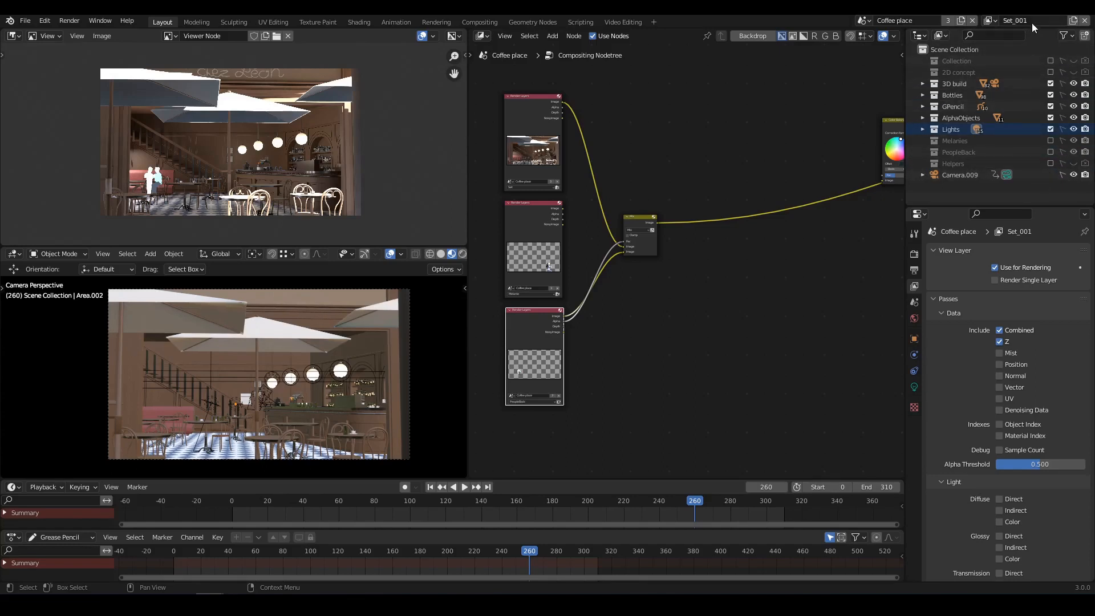
pyautogui.write('Alpha3D')
pyautogui.press('Return')
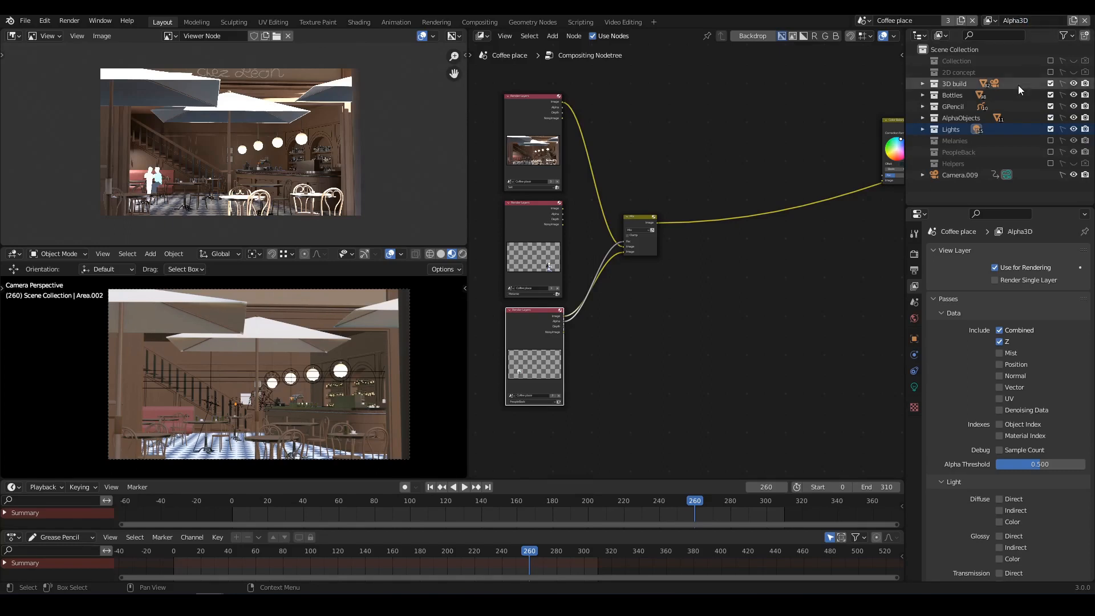
# Exclude the 3D build, Bottles, GPencil and Lights collections from the Alpha3D view layer
pyautogui.click(1051, 83)
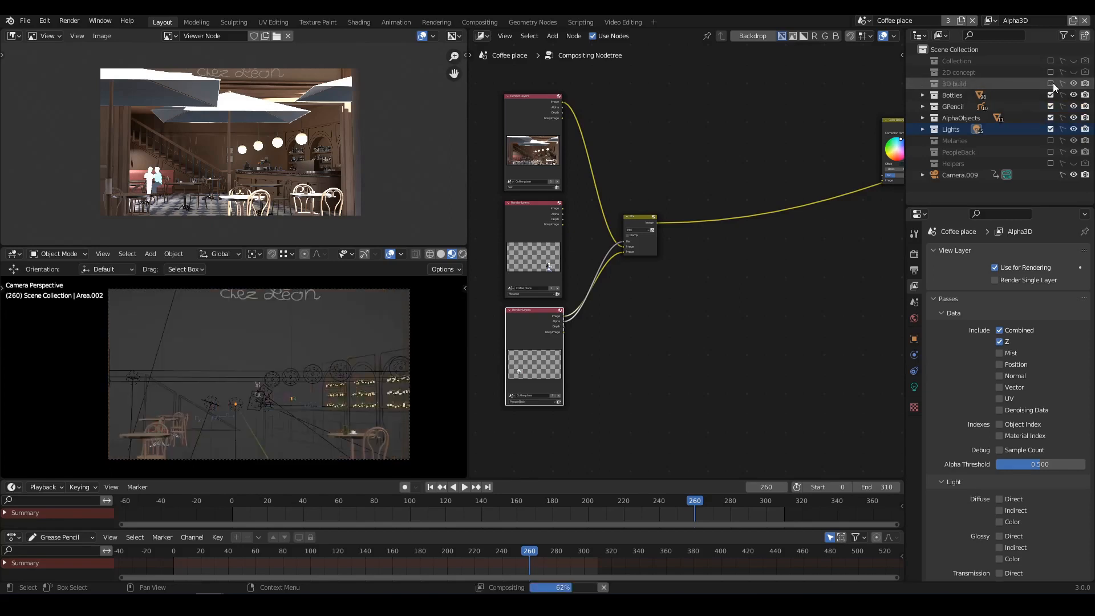
pyautogui.click(1051, 94)
pyautogui.click(1051, 106)
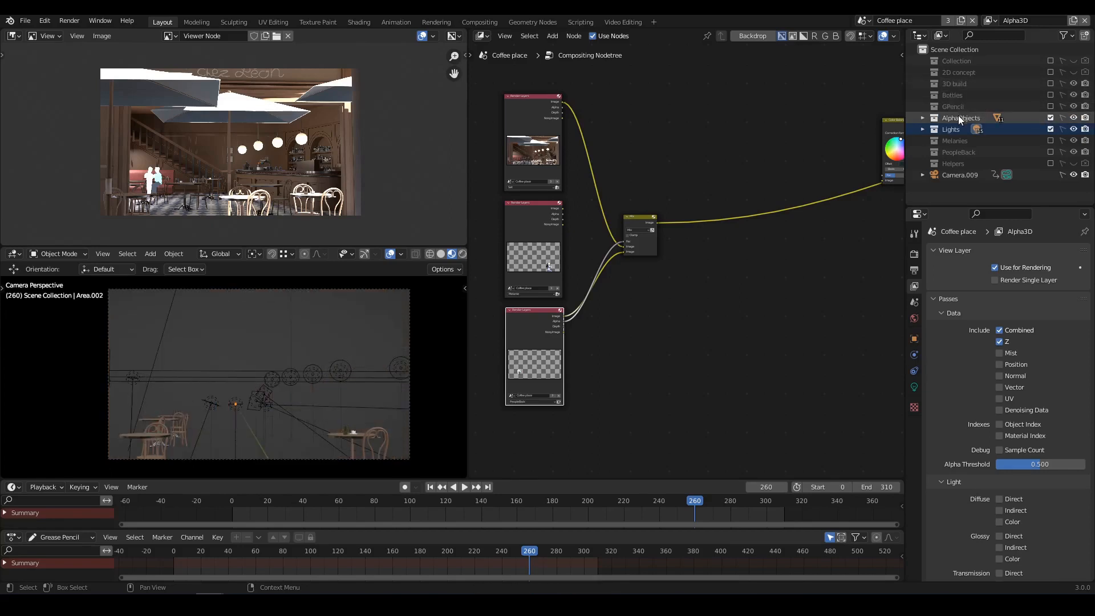
pyautogui.click(1051, 129)
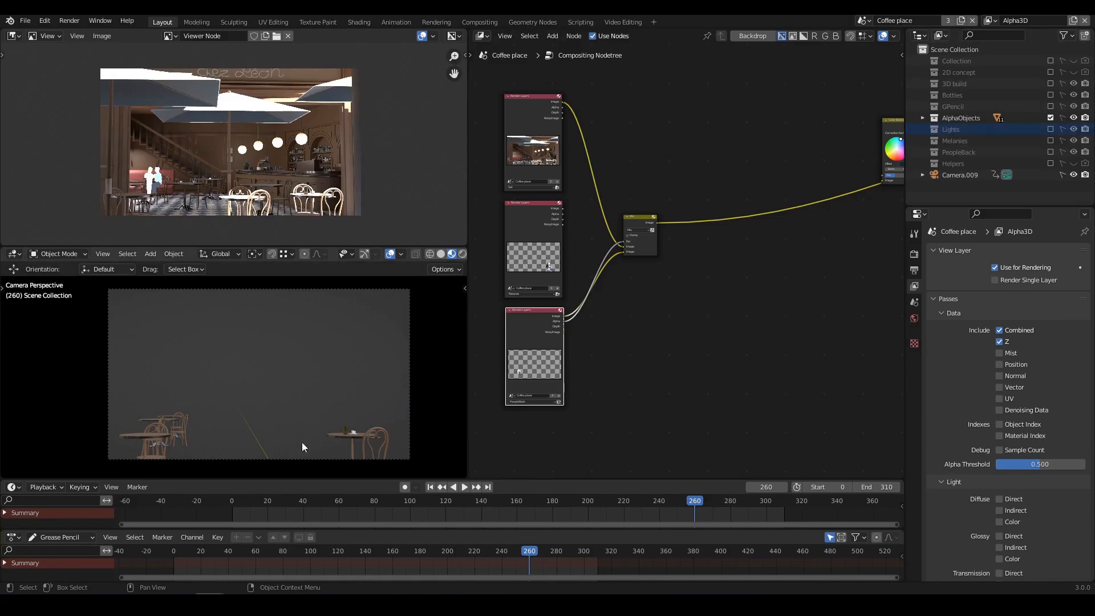
# Hide the viewport overlays, render the viewport view of the tables and chairs, and display only the image's alpha channel
pyautogui.scroll(1, 339, 386)
pyautogui.scroll(-1, 320, 377)
pyautogui.keyDown('shift'); pyautogui.moveTo(326, 393); pyautogui.dragTo(325, 374, button='middle'); pyautogui.keyUp('shift')
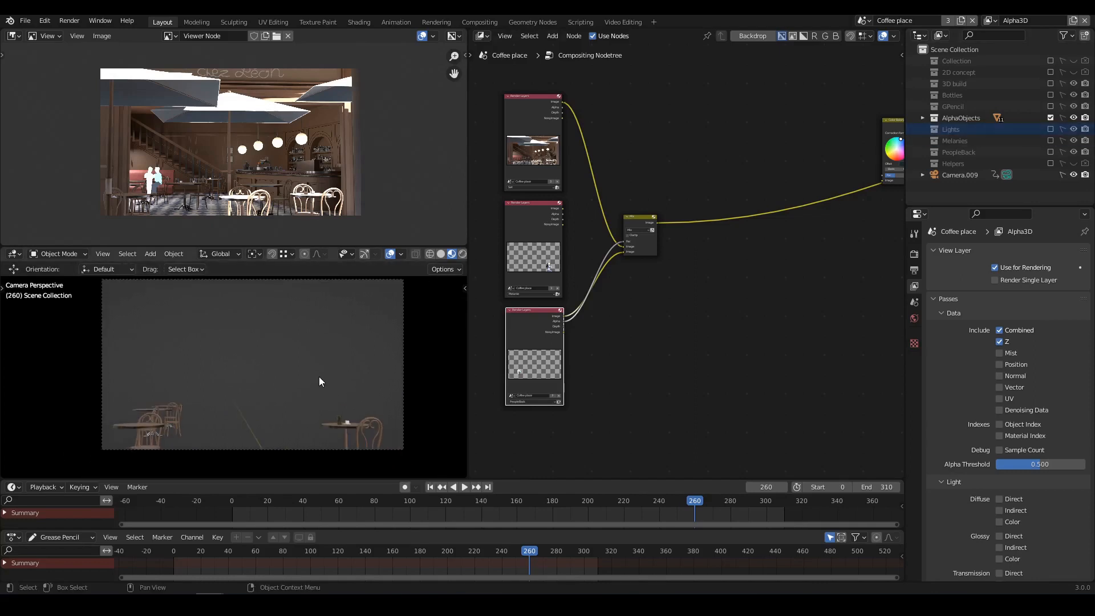
pyautogui.keyDown('shift'); pyautogui.scroll(2, 322, 381); pyautogui.keyUp('shift')
pyautogui.hotkey('shift', 'alt', 'z')
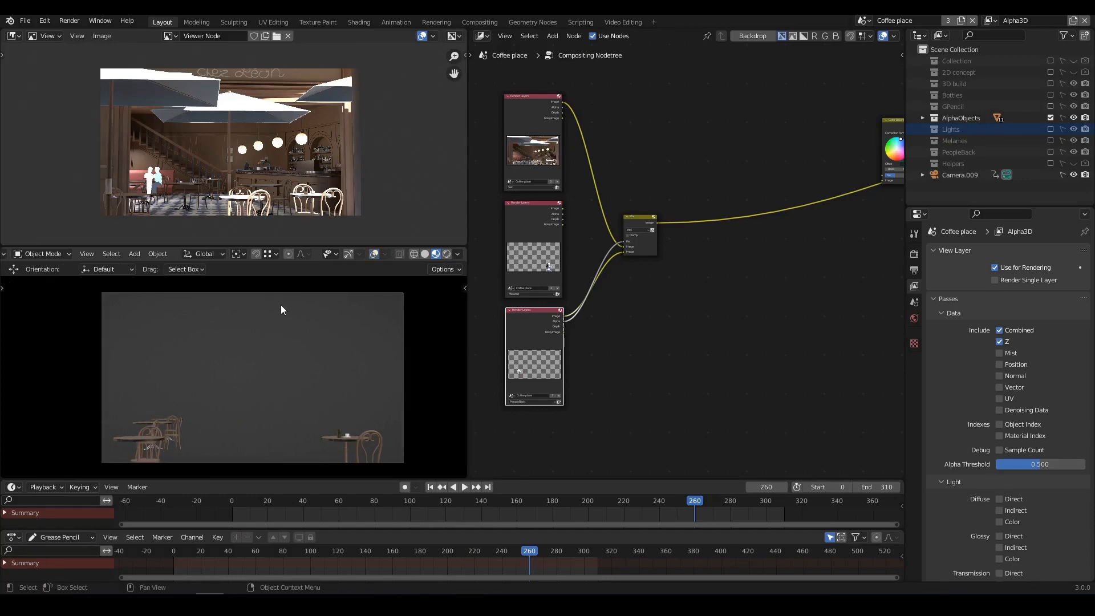
pyautogui.click(87, 254)
pyautogui.click(138, 457)
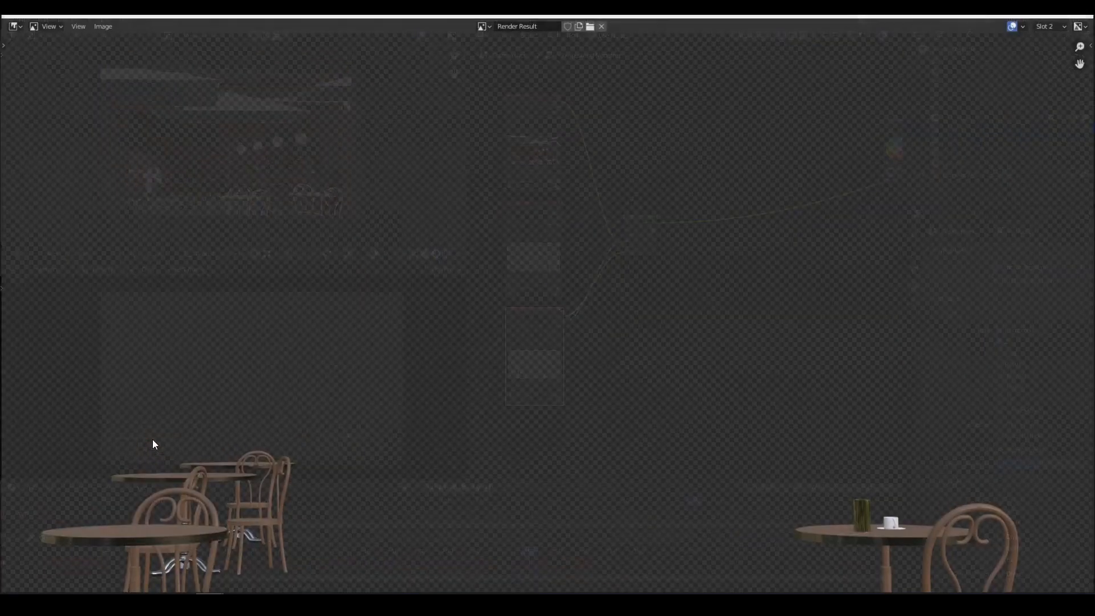
pyautogui.click(1082, 25)
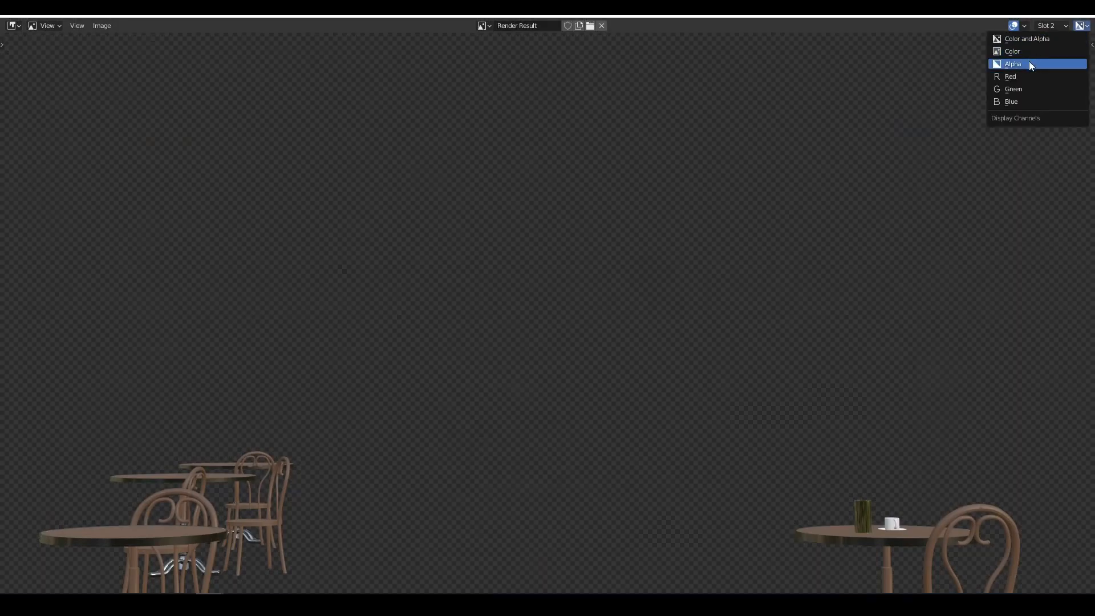
pyautogui.click(1029, 61)
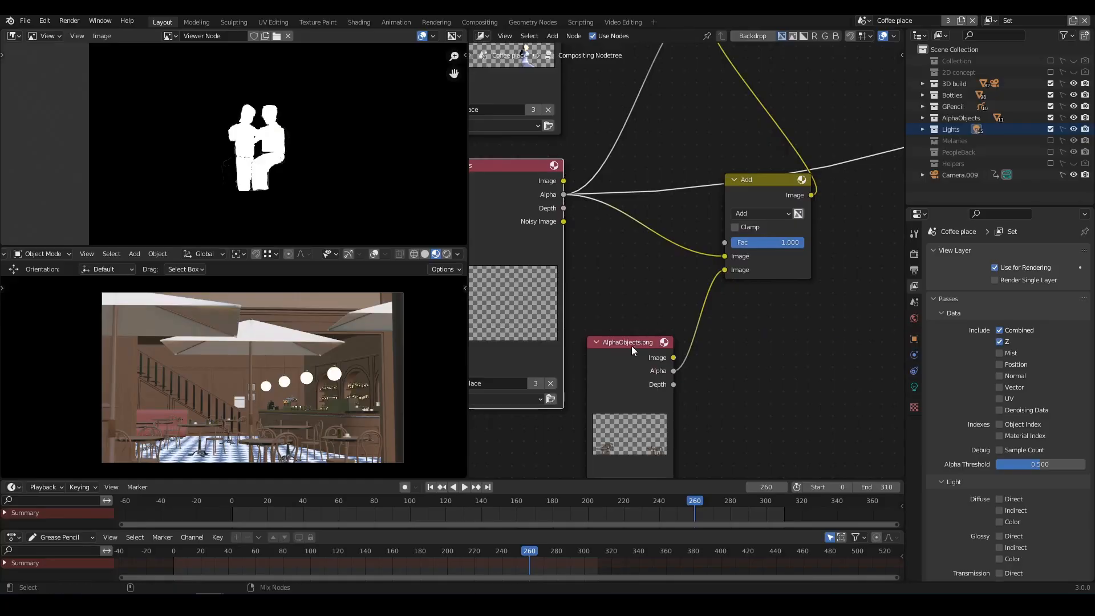
# Send the AlphaObjects.png alpha to the viewer and insert an Invert node between that alpha and the Add node
pyautogui.keyDown('ctrl'); pyautogui.keyDown('shift'); pyautogui.click(632, 345); pyautogui.keyUp('shift'); pyautogui.keyUp('ctrl')
pyautogui.keyDown('ctrl'); pyautogui.keyDown('shift'); pyautogui.click(626, 342); pyautogui.keyUp('shift'); pyautogui.keyUp('ctrl')
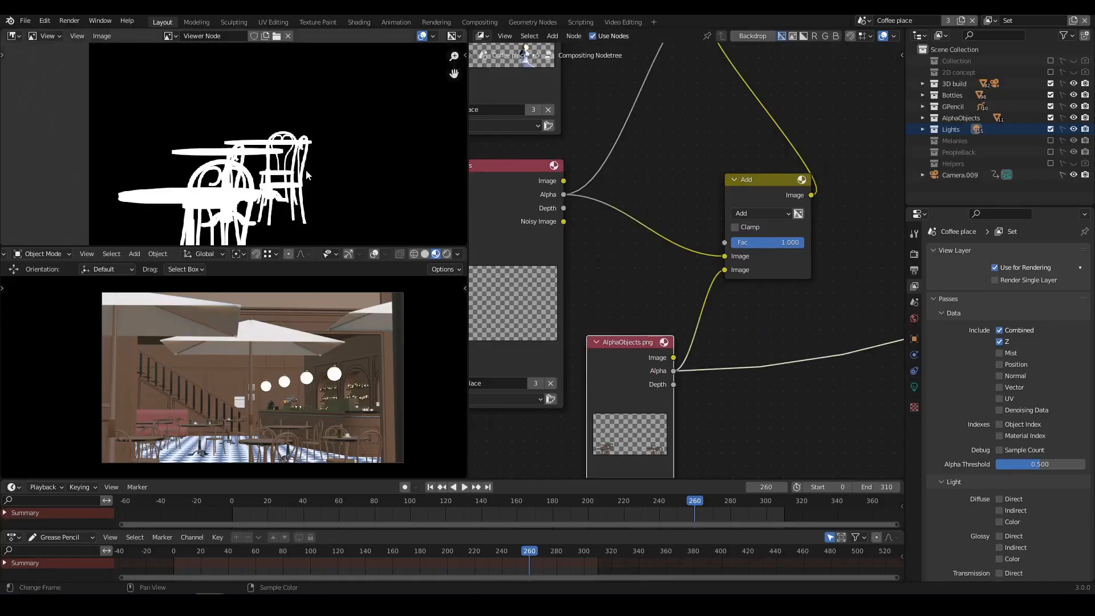
pyautogui.moveTo(638, 316); pyautogui.dragTo(607, 253, button='middle')
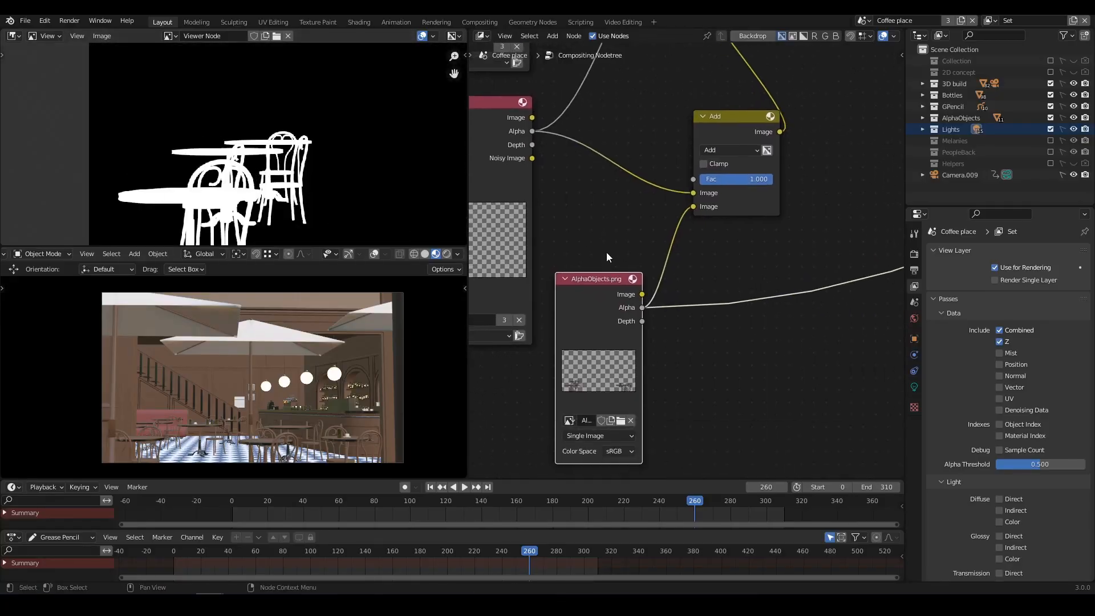
pyautogui.hotkey('shift', 'a')
pyautogui.moveTo(678, 303)
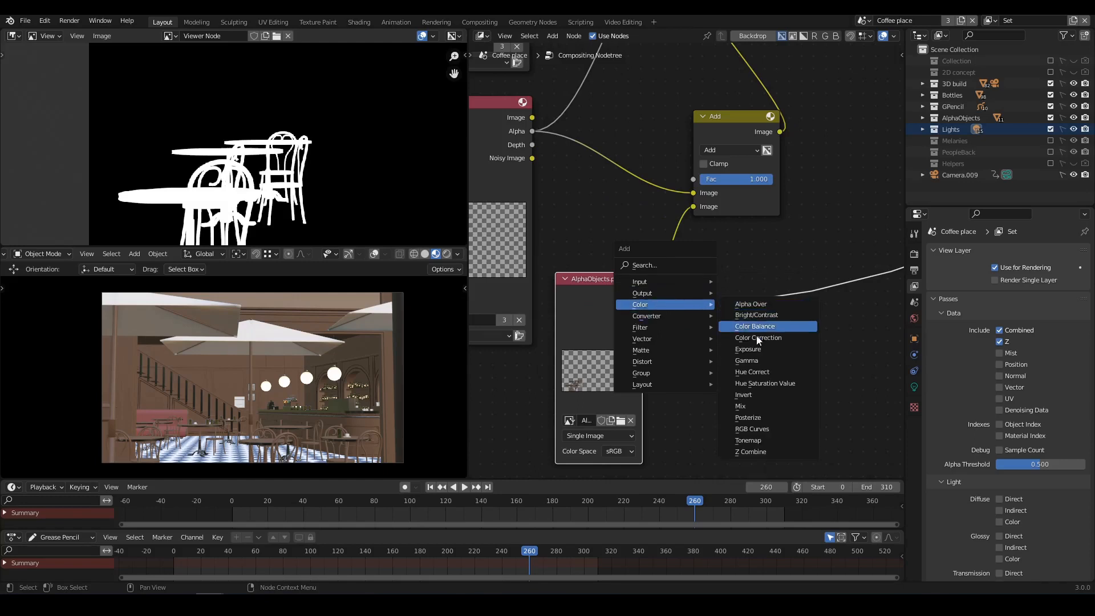
pyautogui.click(758, 398)
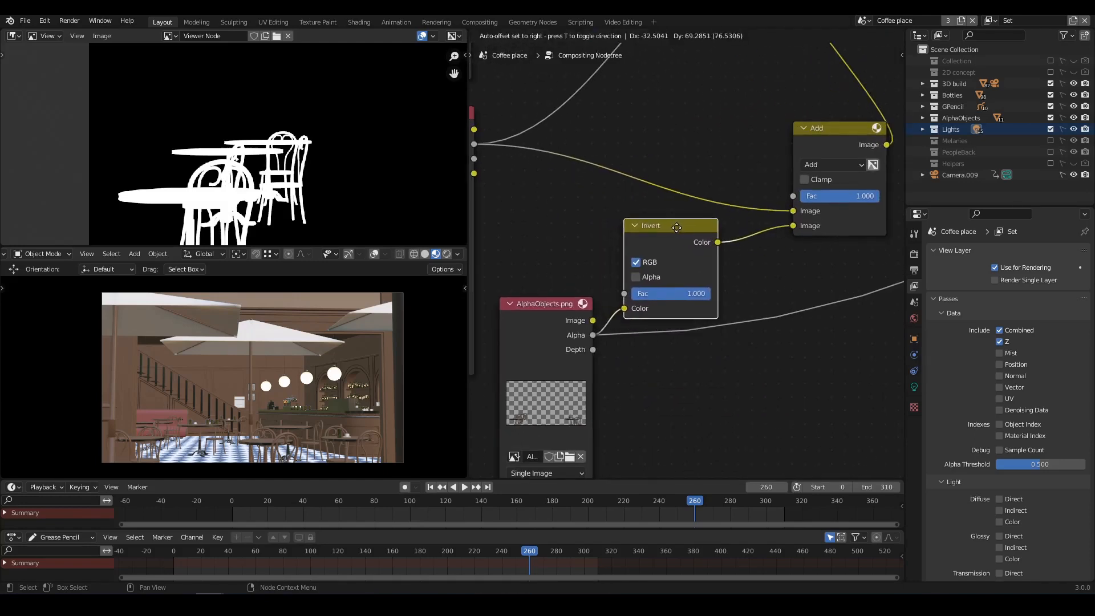
pyautogui.click(666, 228)
pyautogui.moveTo(786, 225); pyautogui.dragTo(728, 260, button='middle')
# Change the Add node's blend mode to Darken and preview its output in the viewer
pyautogui.click(774, 199)
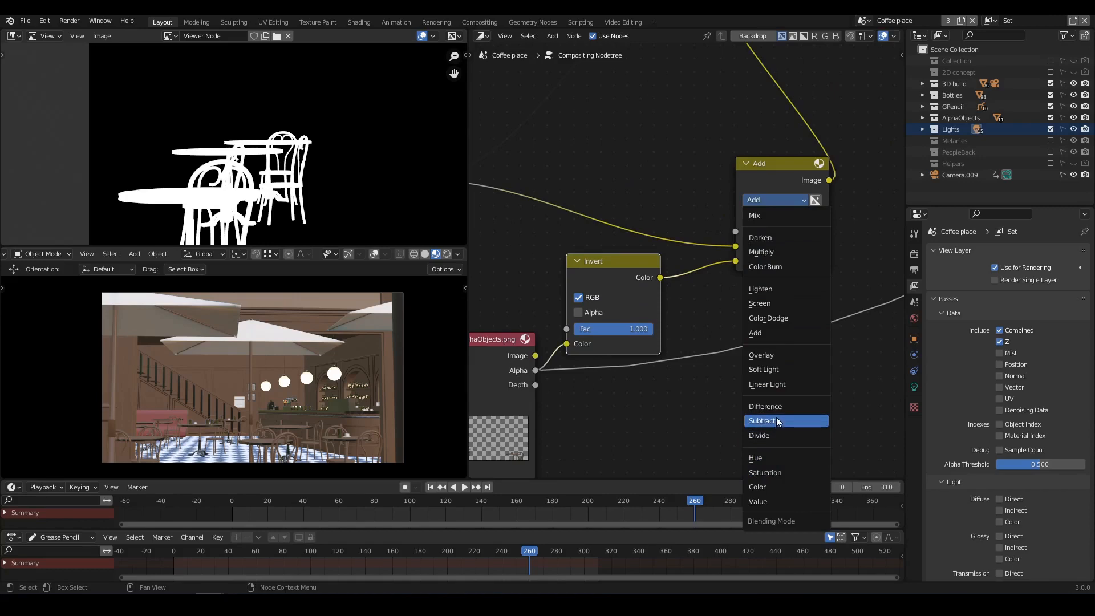
pyautogui.click(764, 238)
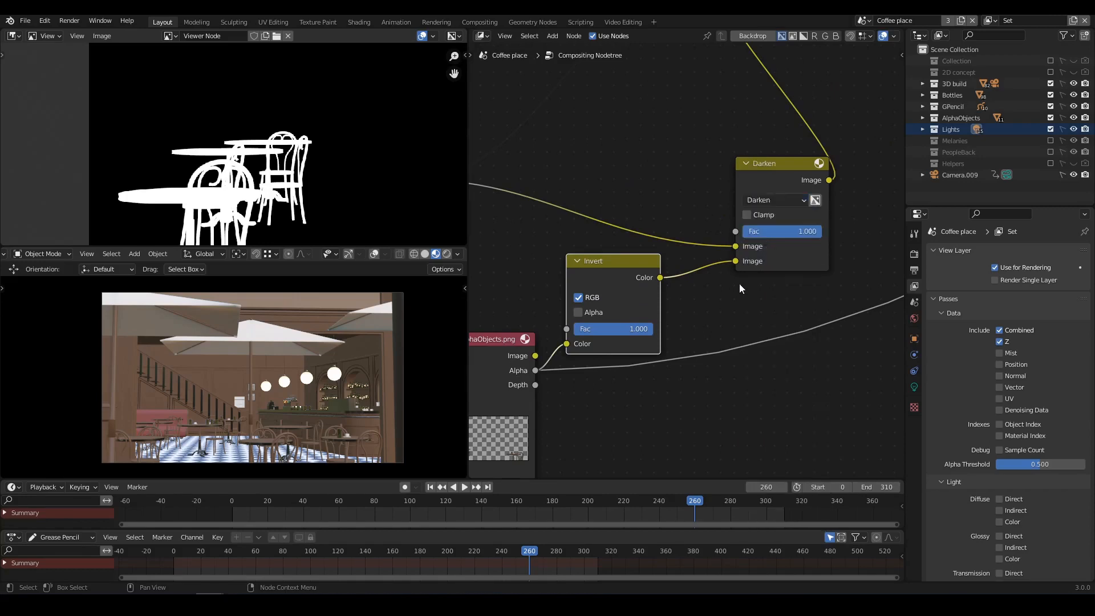
pyautogui.moveTo(740, 284); pyautogui.dragTo(731, 310, button='middle')
pyautogui.keyDown('ctrl'); pyautogui.keyDown('shift'); pyautogui.click(775, 187); pyautogui.keyUp('shift'); pyautogui.keyUp('ctrl')
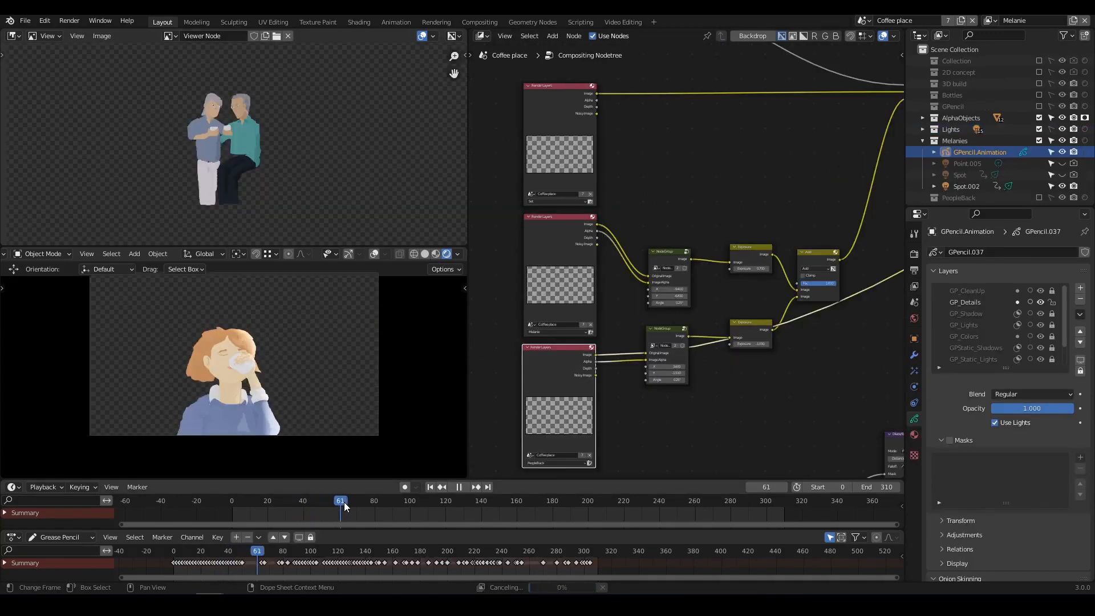
# Scrub back through Melanie's drinking animation and stop playback at frame 26
pyautogui.moveTo(384, 504); pyautogui.dragTo(266, 501)
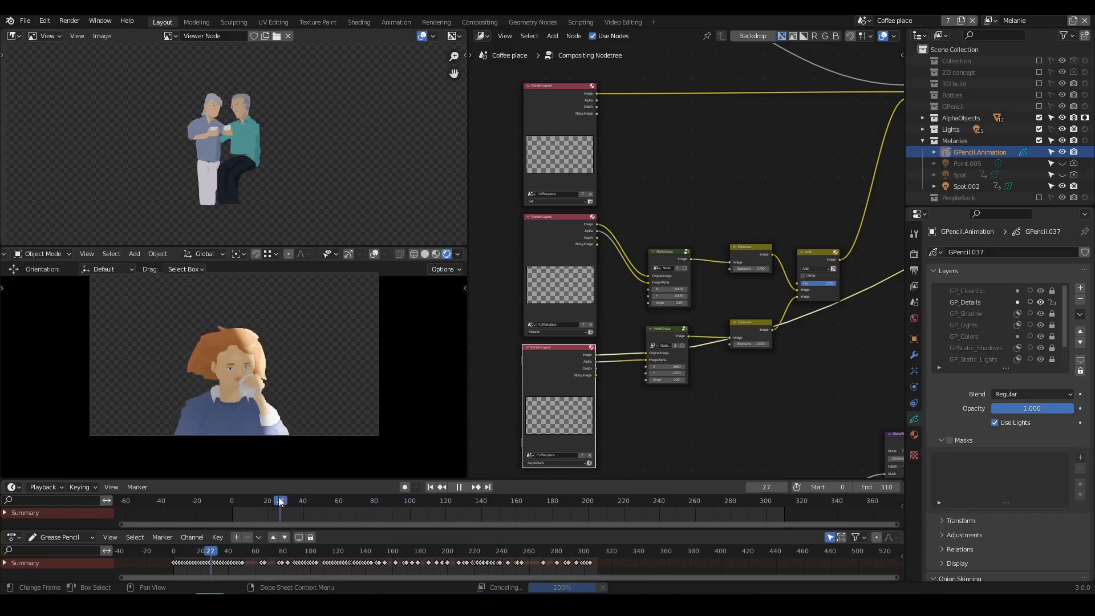
pyautogui.press('space')
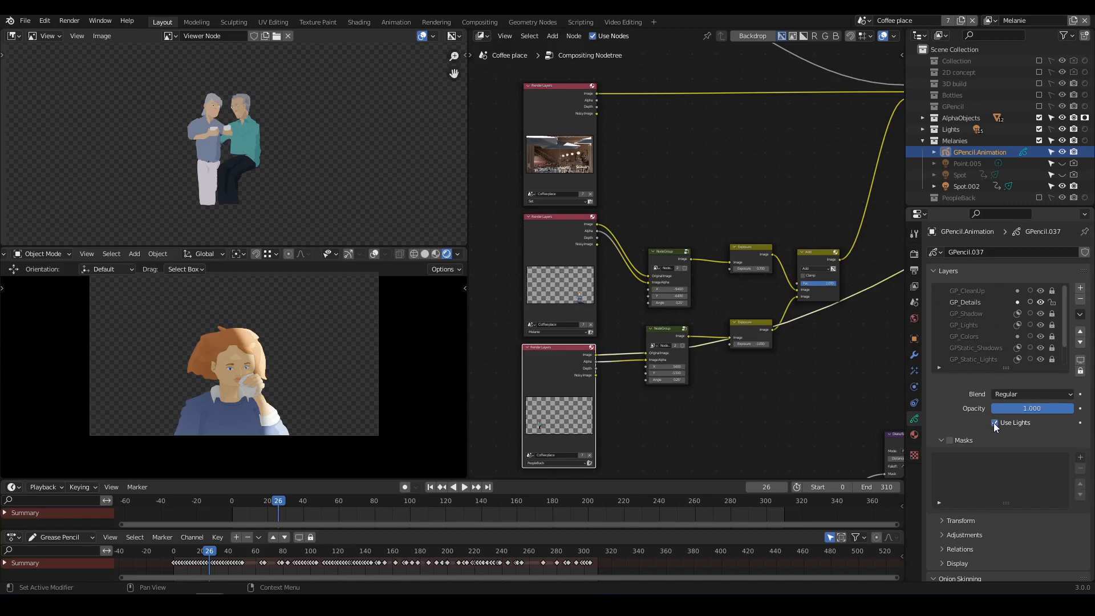
# Review the Use Lights setting of Melanie's Grease Pencil layers from GP_Static_Lights up to GP_CleanUp
pyautogui.scroll(-2, 990, 363)
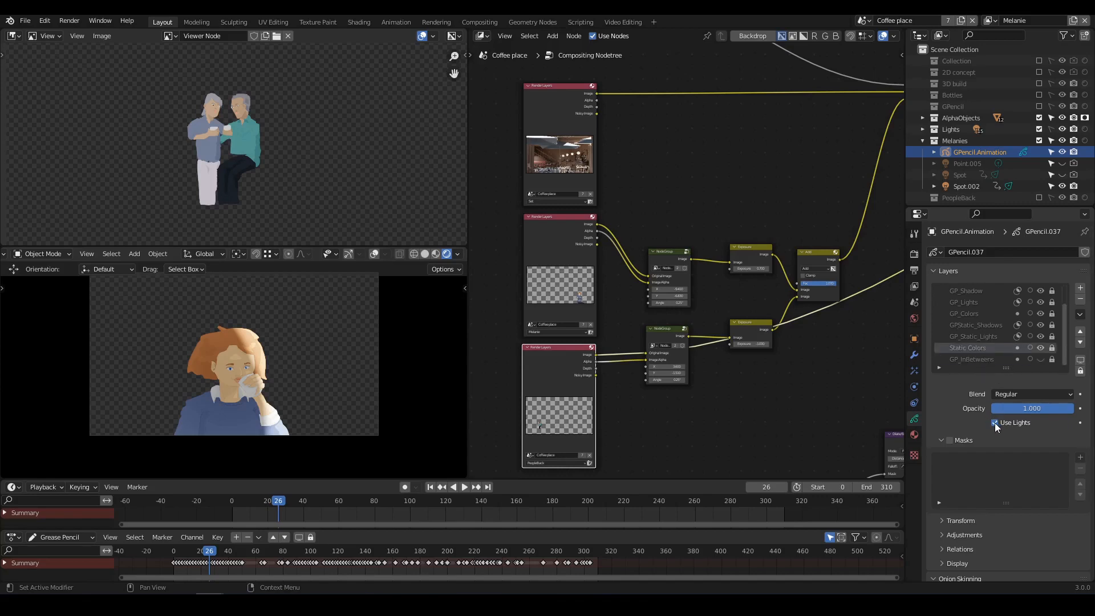
pyautogui.click(983, 338)
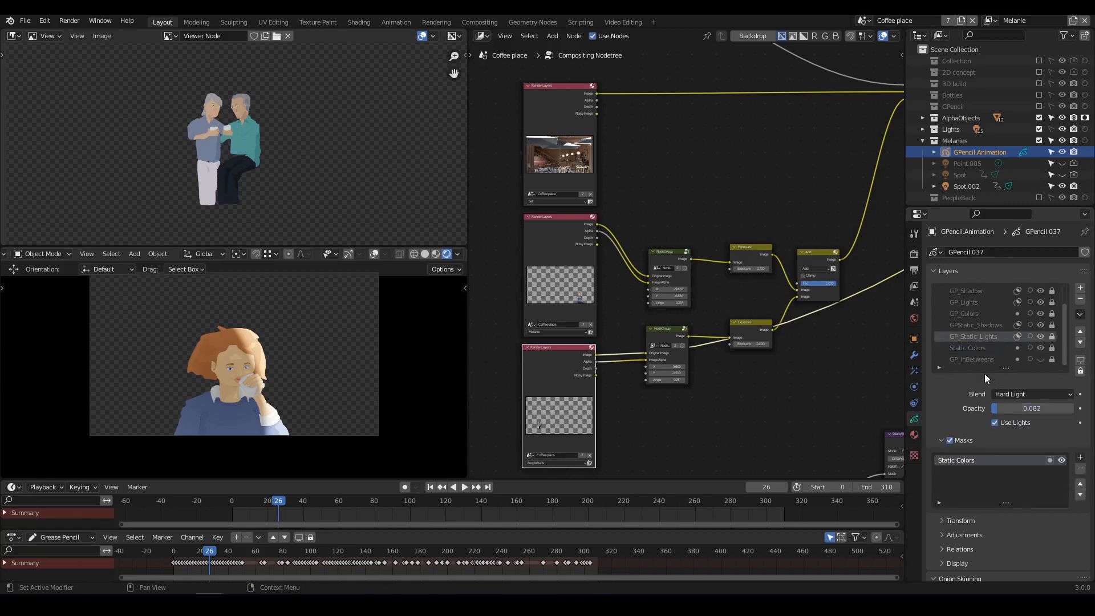
pyautogui.click(977, 325)
pyautogui.click(977, 314)
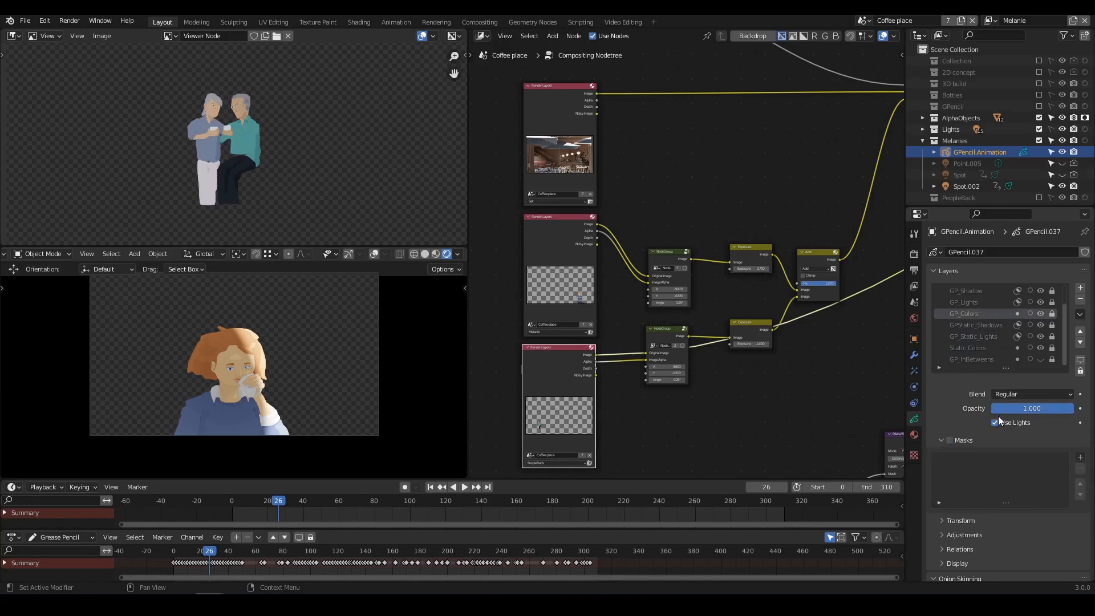
pyautogui.click(977, 302)
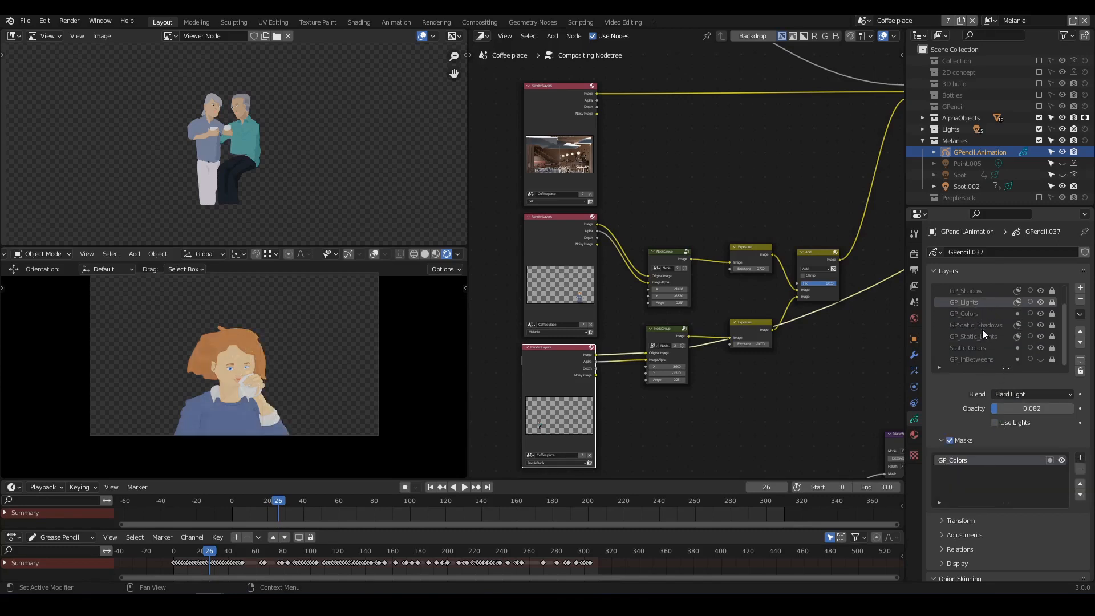
pyautogui.scroll(1, 982, 328)
pyautogui.click(978, 307)
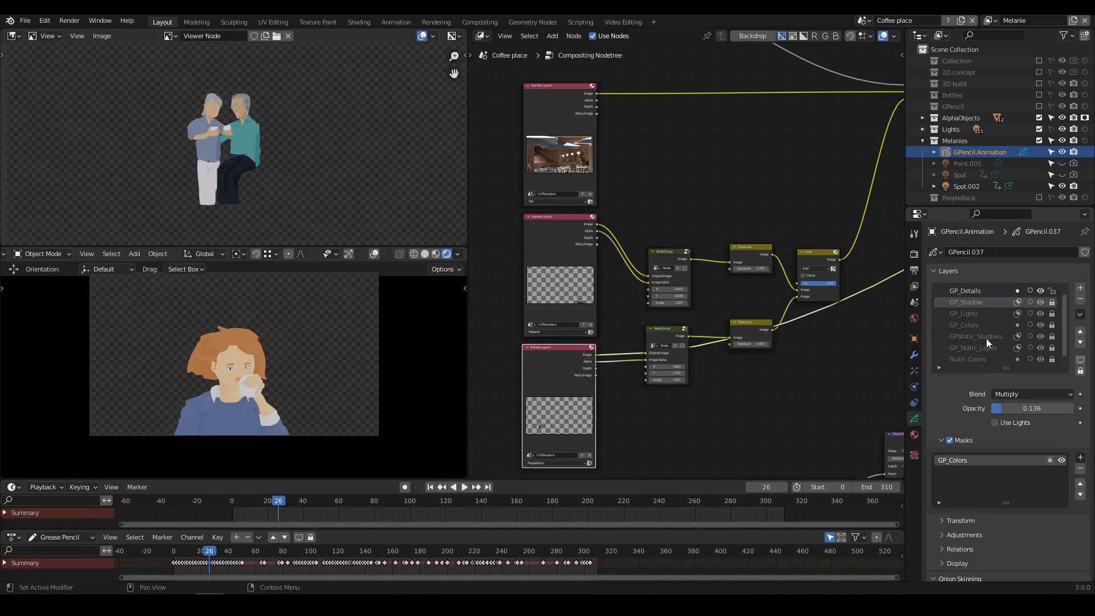
pyautogui.scroll(1, 976, 292)
pyautogui.click(974, 301)
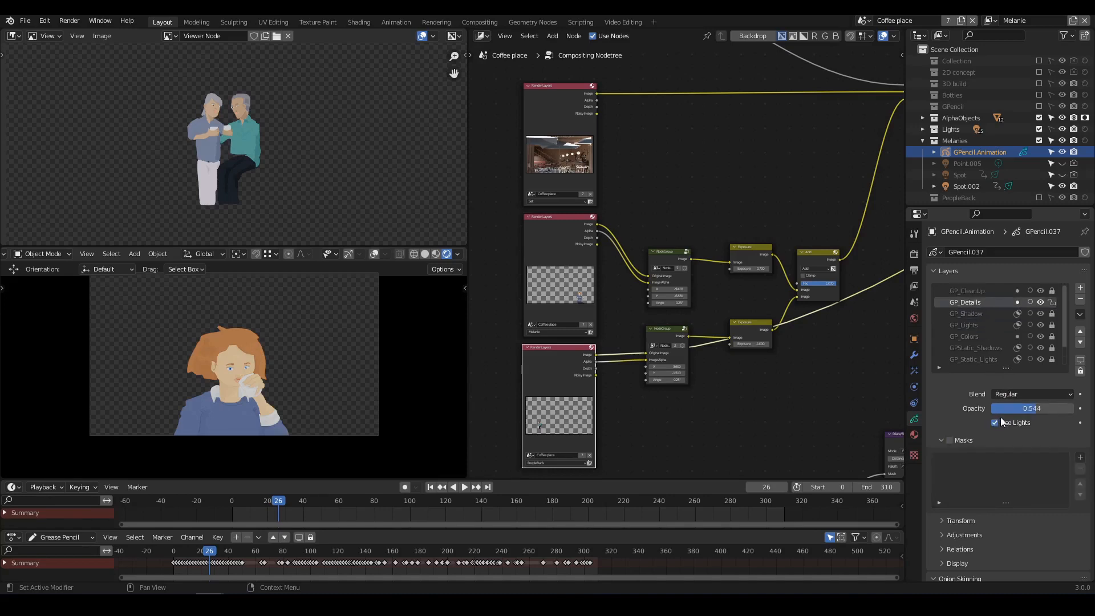
pyautogui.click(972, 290)
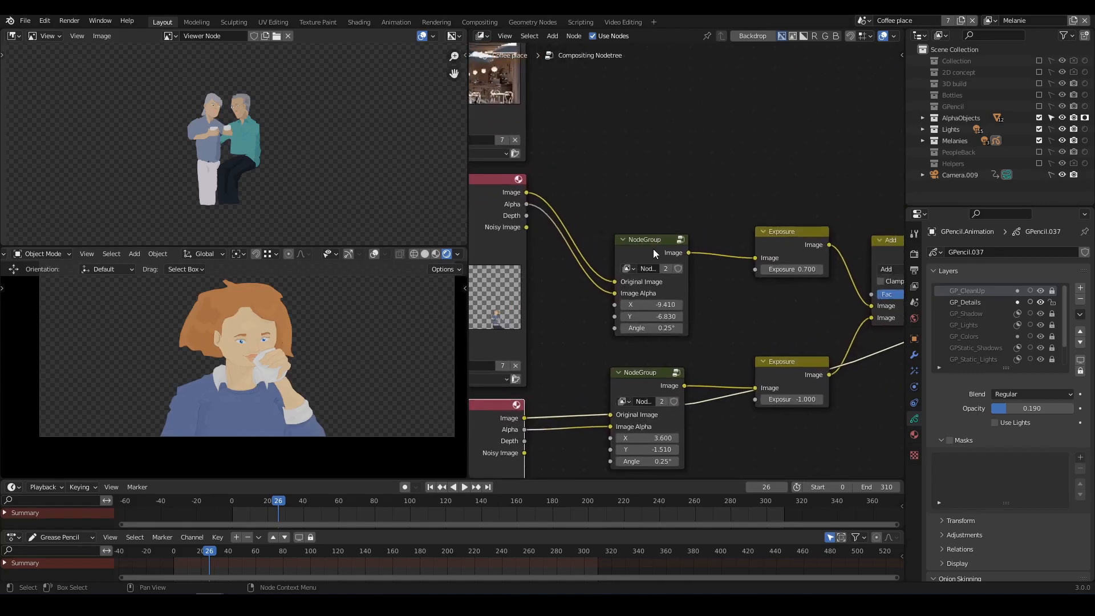
# Enter the node group fed by the Melanie render layer, examine its nodes, and return to the main compositing tree
pyautogui.click(656, 256)
pyautogui.press('Tab')
pyautogui.scroll(-6, 676, 290)
pyautogui.moveTo(688, 279); pyautogui.dragTo(614, 316, button='middle')
pyautogui.scroll(3, 707, 251)
pyautogui.press('Tab')
pyautogui.scroll(2, 737, 289)
pyautogui.scroll(1, 686, 300)
pyautogui.scroll(1, 658, 268)
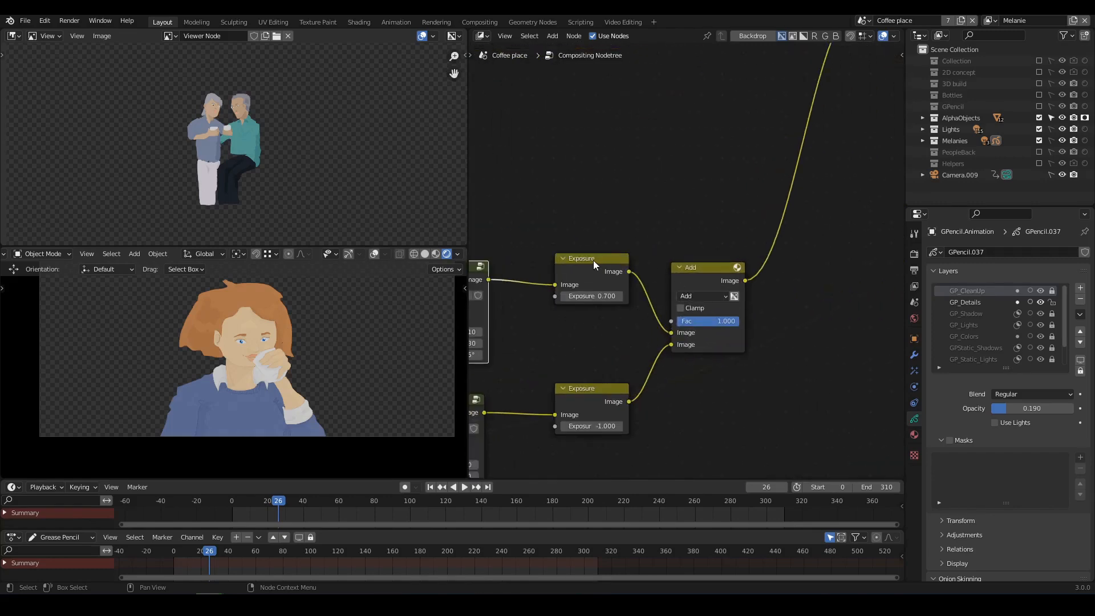
# Preview the Add node and the 0.700 Exposure node in the viewer, and examine Melanie up close
pyautogui.keyDown('ctrl'); pyautogui.keyDown('shift'); pyautogui.click(706, 267); pyautogui.keyUp('shift'); pyautogui.keyUp('ctrl')
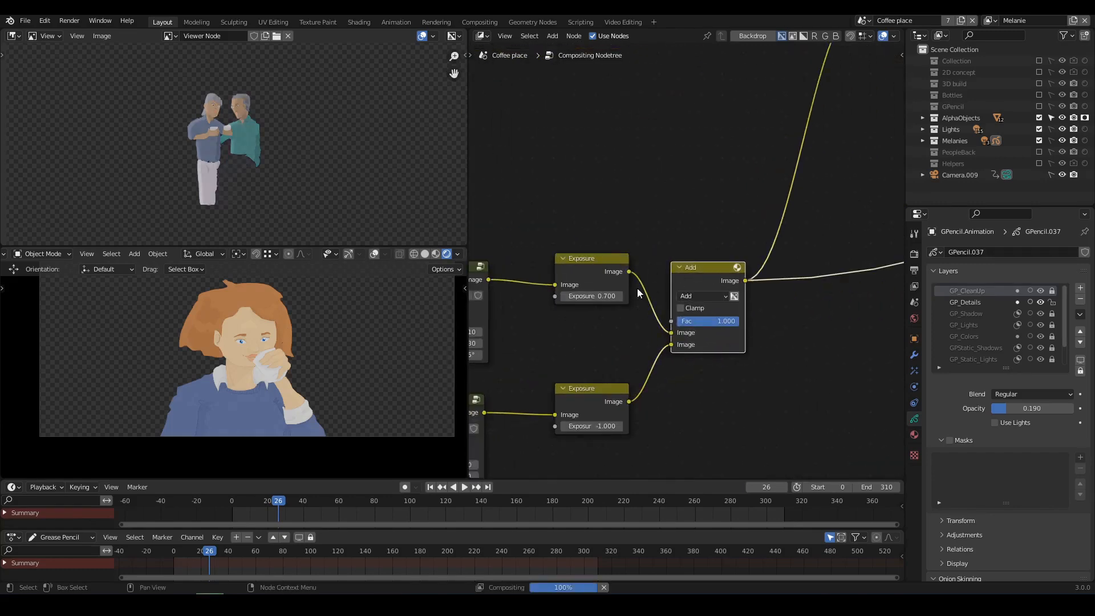
pyautogui.keyDown('ctrl'); pyautogui.keyDown('shift'); pyautogui.click(599, 259); pyautogui.keyUp('shift'); pyautogui.keyUp('ctrl')
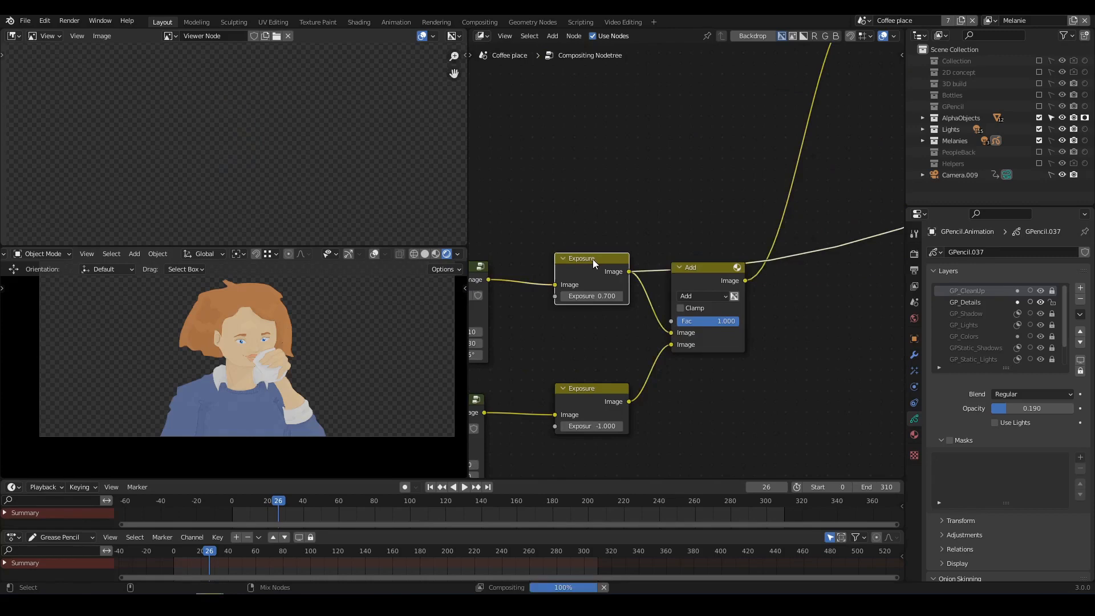
pyautogui.scroll(8, 320, 160)
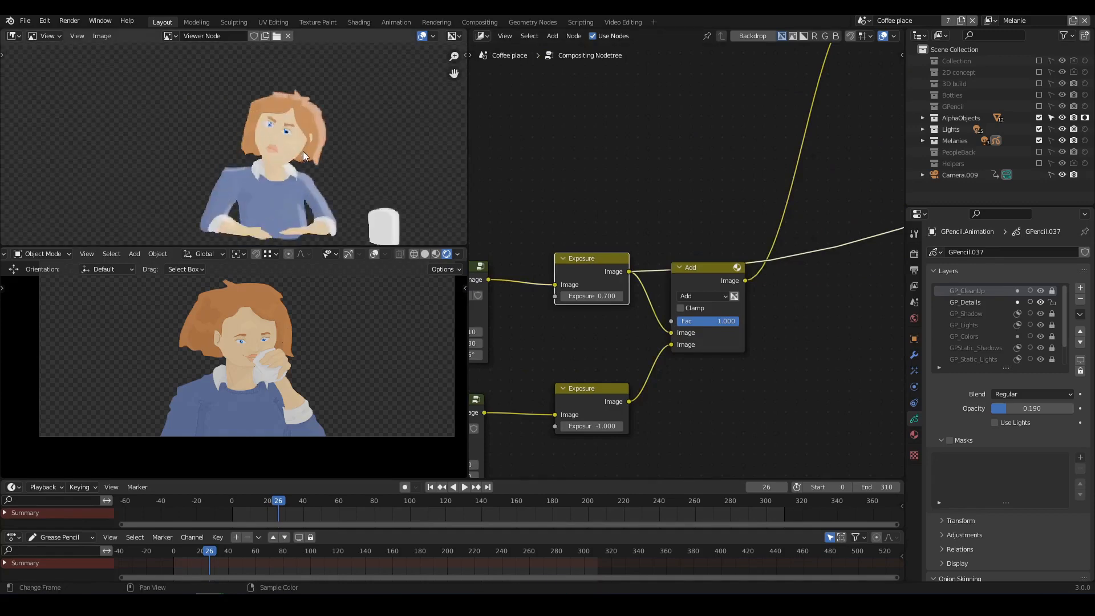
pyautogui.moveTo(250, 220); pyautogui.dragTo(266, 174, button='middle')
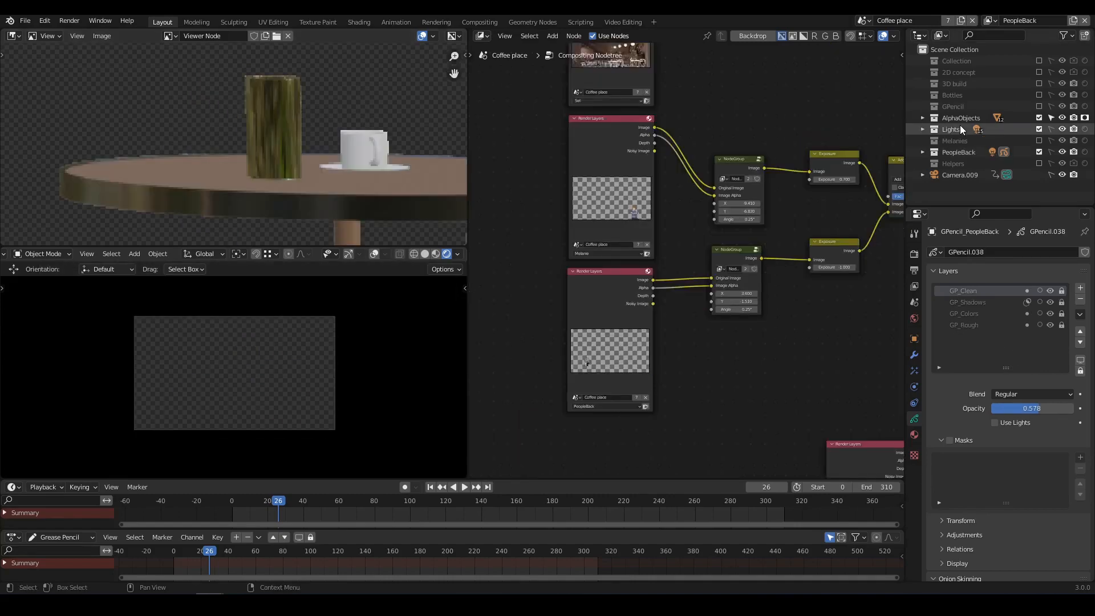
# Go to frame 257 and compare the couple with the AlphaObjects collection's holdout turned off and back on
pyautogui.click(526, 549)
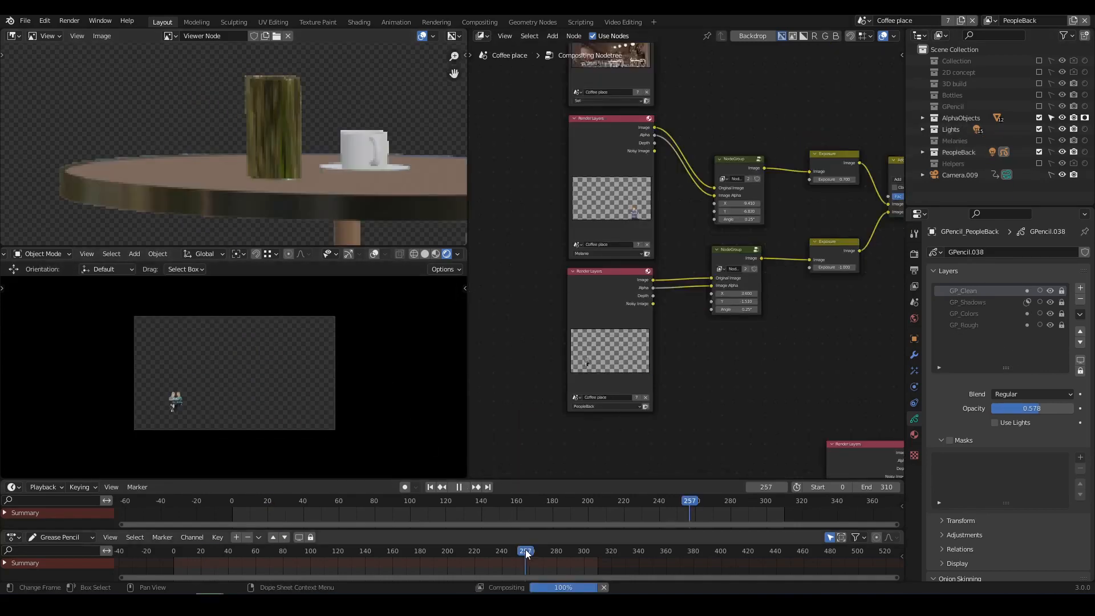
pyautogui.scroll(5, 194, 401)
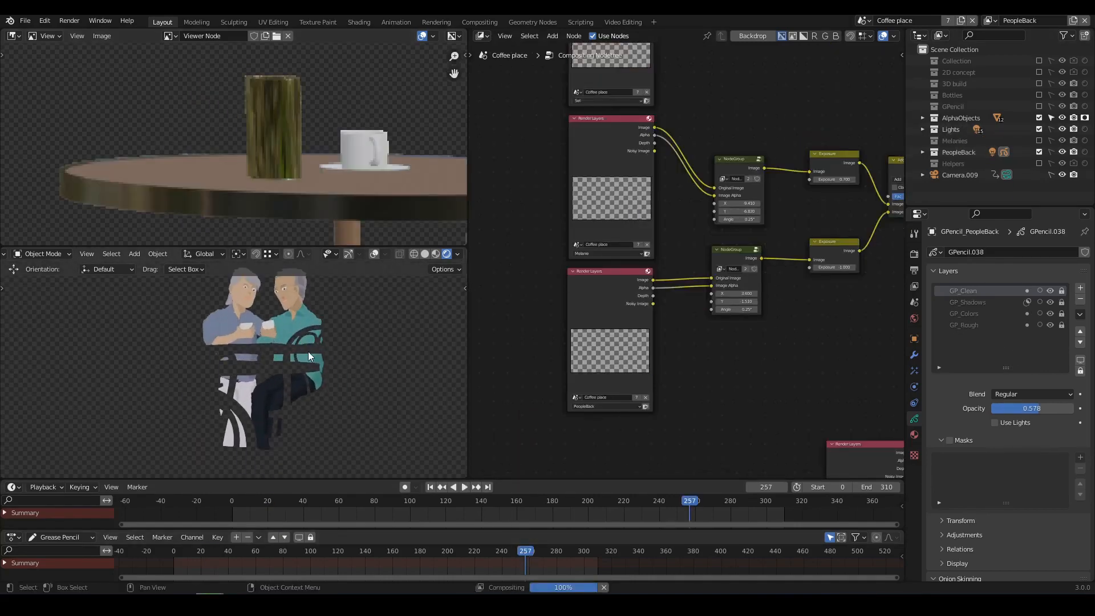
pyautogui.click(1086, 118)
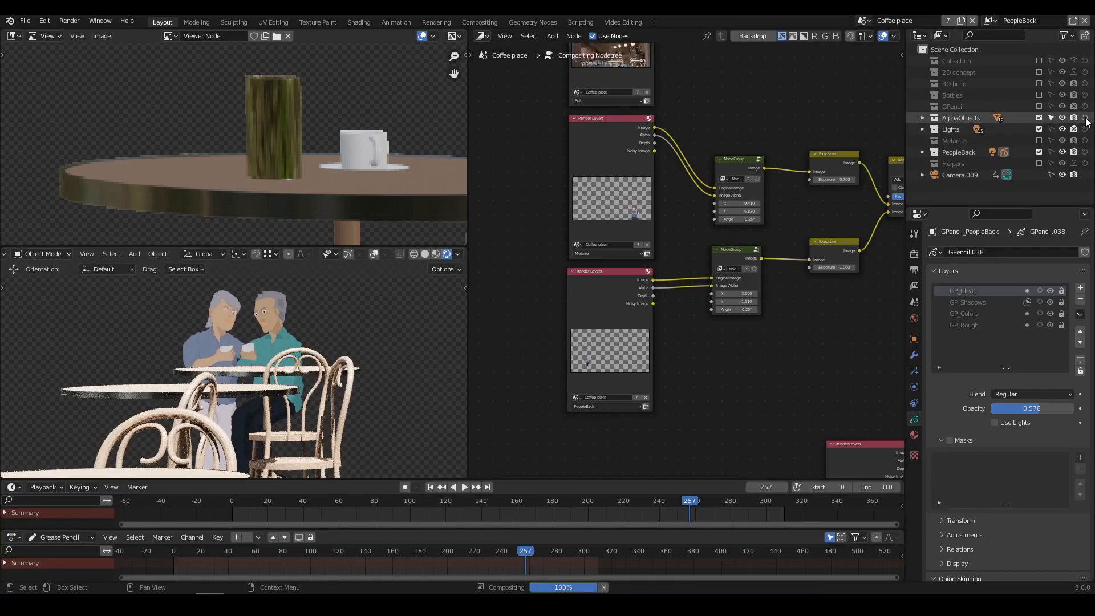
pyautogui.click(1086, 118)
pyautogui.click(1085, 118)
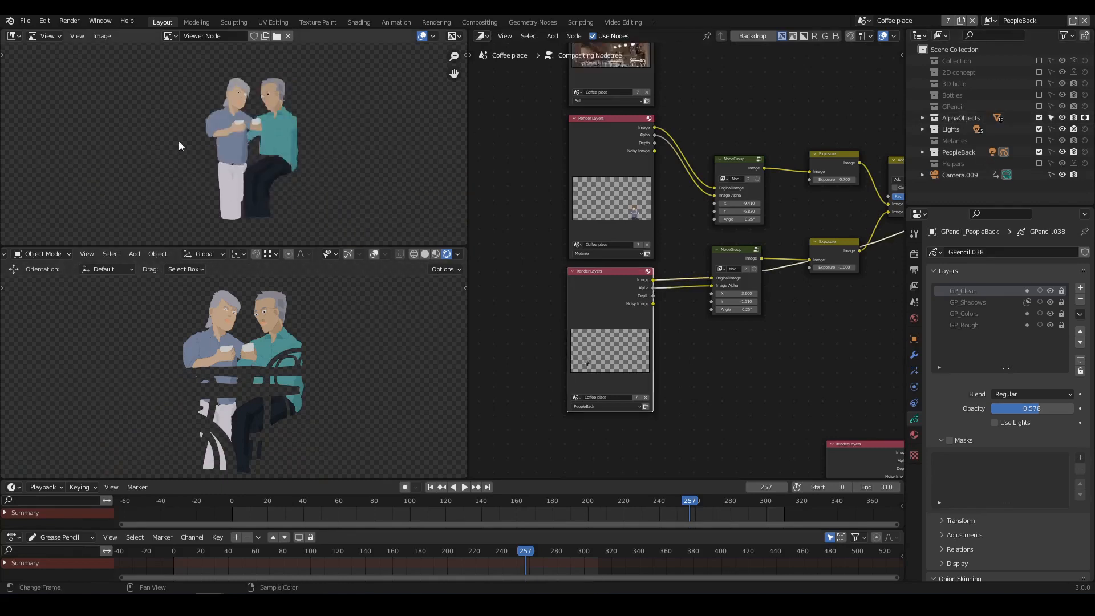
# Frame the couple in the viewport, render the viewport image, and maximize the render window
pyautogui.moveTo(275, 162); pyautogui.dragTo(305, 153, button='middle')
pyautogui.keyDown('shift'); pyautogui.moveTo(314, 343); pyautogui.dragTo(292, 344, button='middle'); pyautogui.keyUp('shift')
pyautogui.scroll(-1, 298, 337)
pyautogui.keyDown('shift'); pyautogui.moveTo(210, 406); pyautogui.dragTo(234, 411, button='middle'); pyautogui.keyUp('shift')
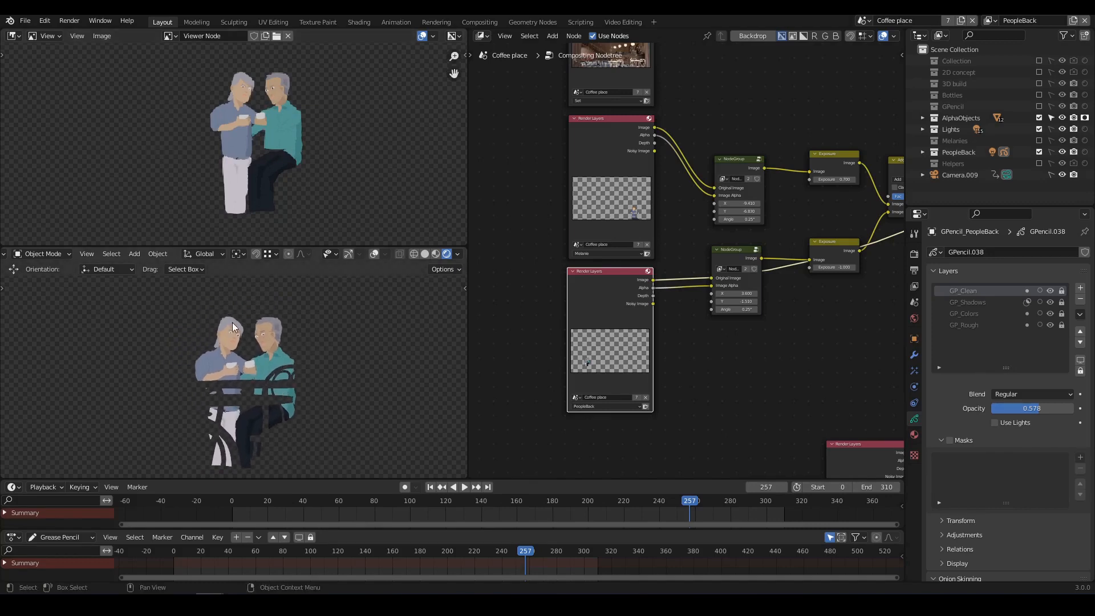
pyautogui.keyDown('shift'); pyautogui.moveTo(276, 370); pyautogui.dragTo(276, 353, button='middle'); pyautogui.keyUp('shift')
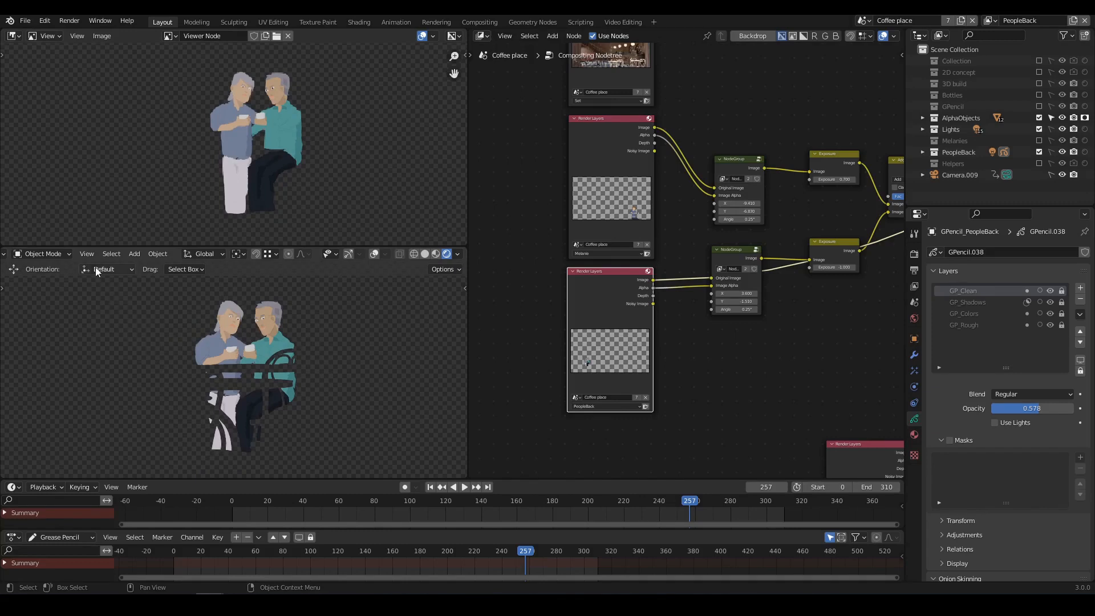
pyautogui.click(87, 254)
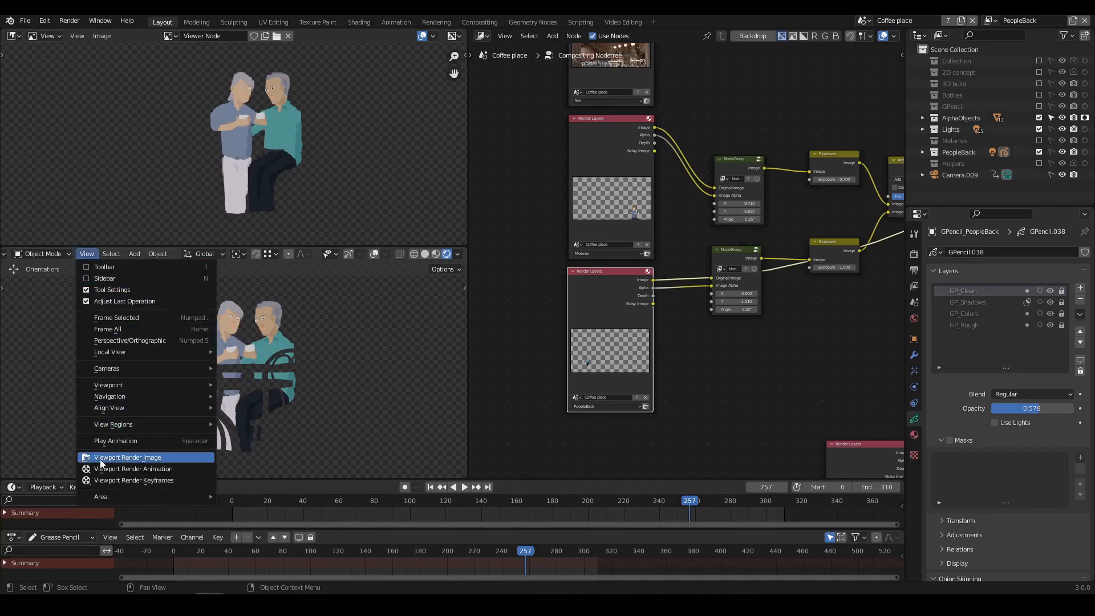
pyautogui.click(124, 457)
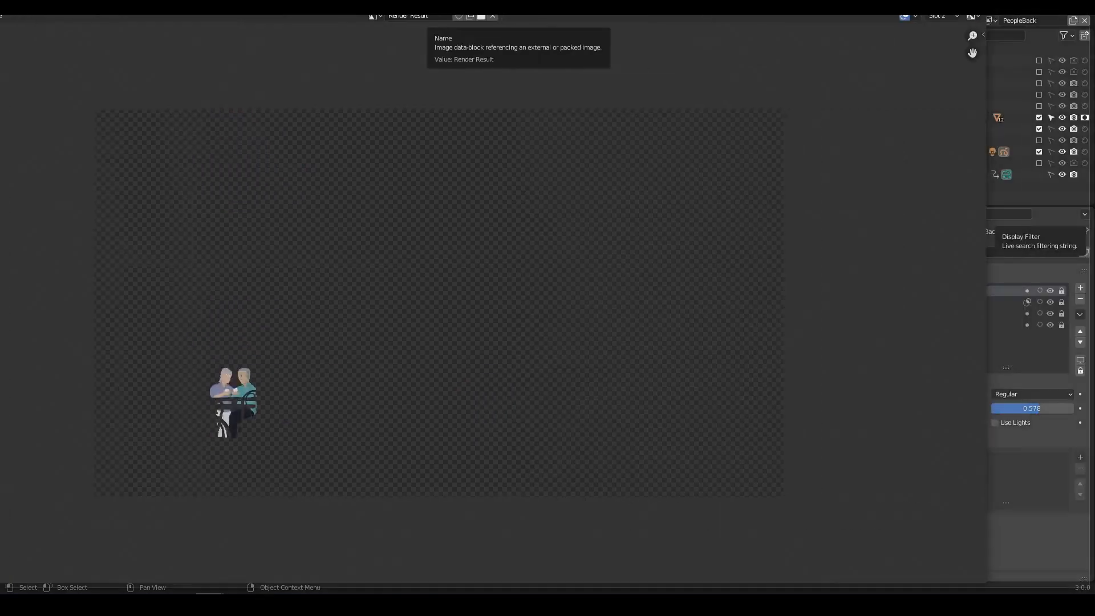
pyautogui.doubleClick(427, 6)
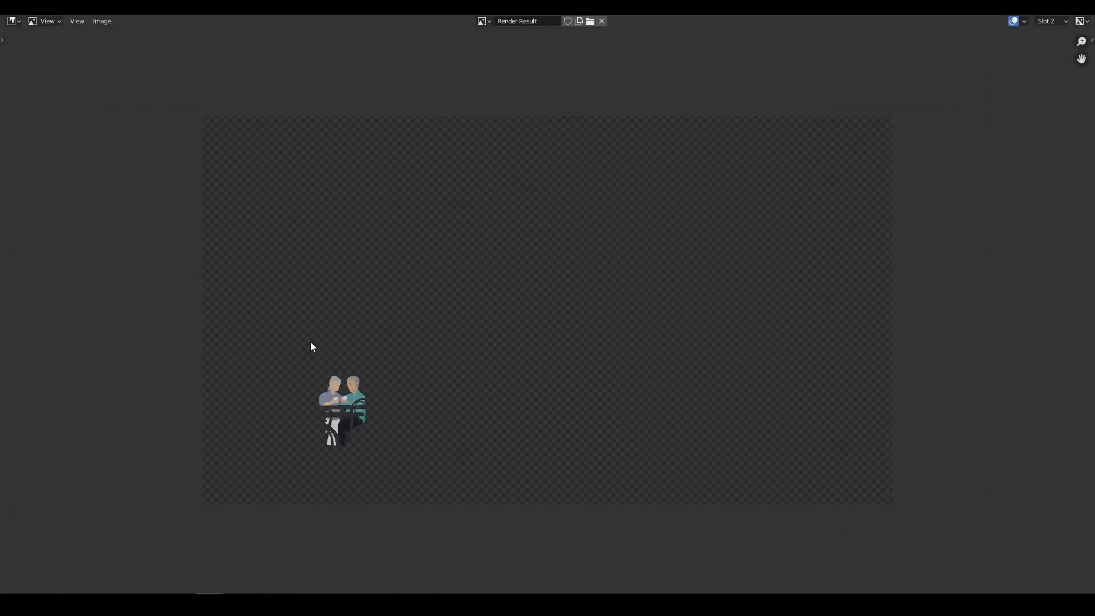
# Examine the couple up close in the render result and display only the image's alpha channel
pyautogui.scroll(5, 333, 451)
pyautogui.moveTo(333, 451); pyautogui.dragTo(581, 292, button='middle')
pyautogui.scroll(2, 420, 380)
pyautogui.moveTo(330, 419); pyautogui.dragTo(517, 308, button='middle')
pyautogui.scroll(1, 517, 308)
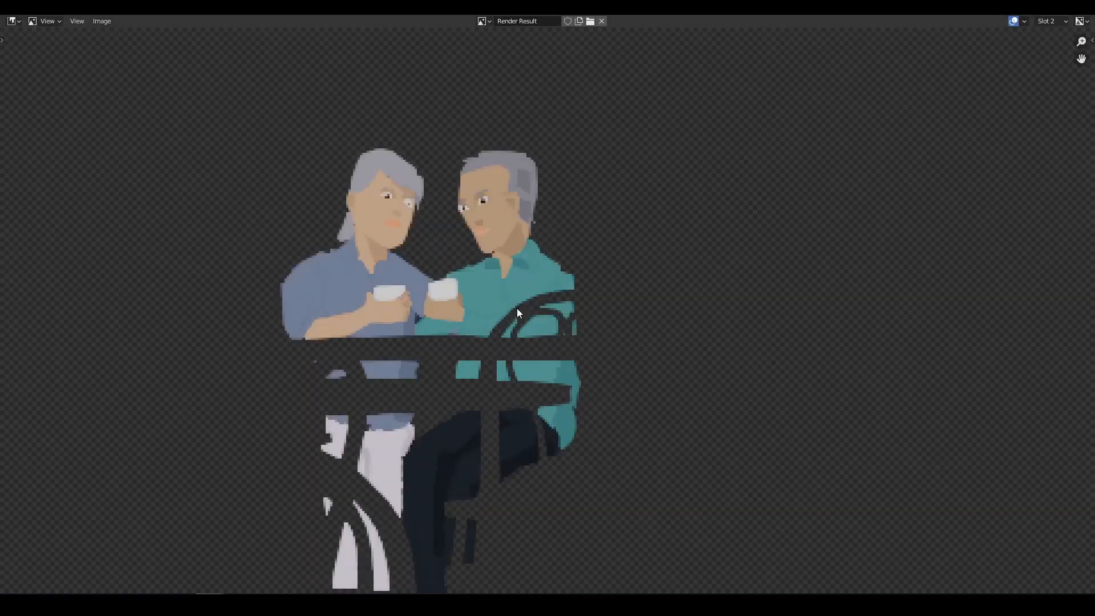
pyautogui.scroll(-1, 516, 308)
pyautogui.click(1081, 21)
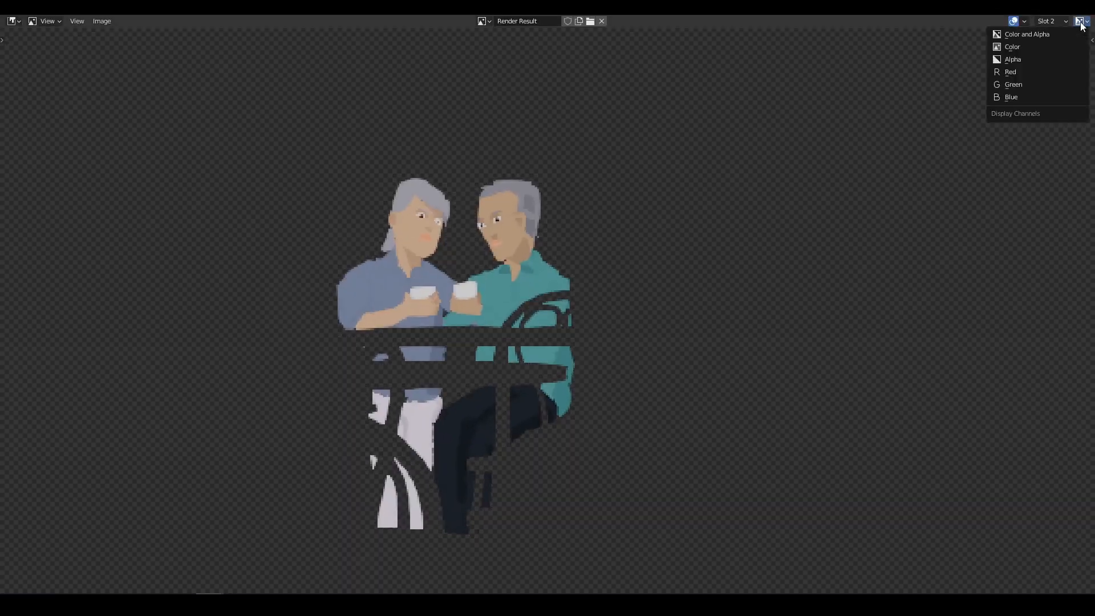
pyautogui.click(1032, 58)
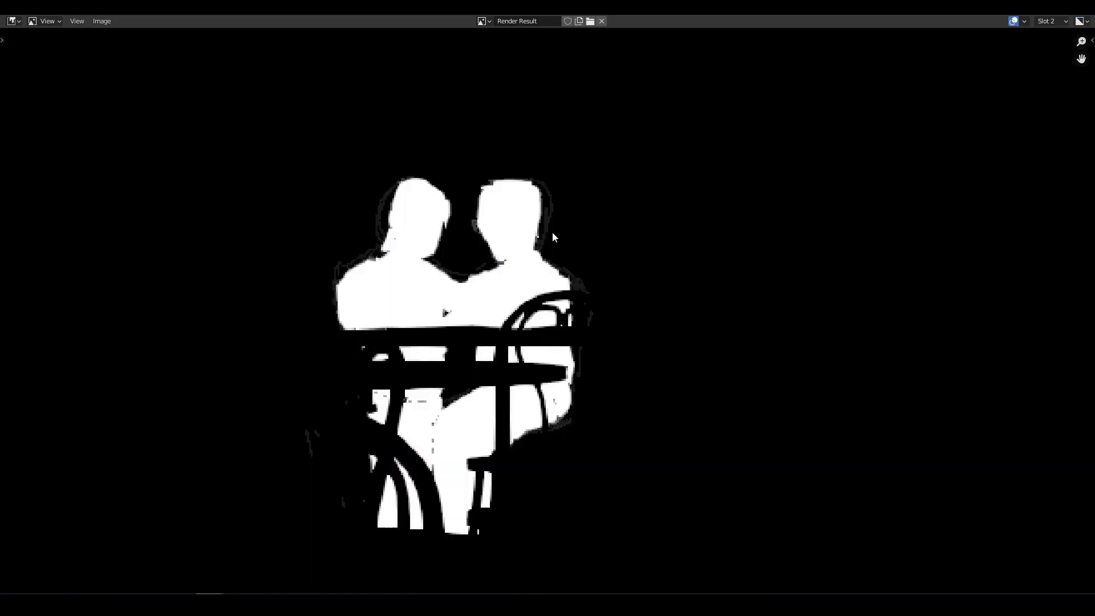
# Set the render result's display channels back to Color and Alpha and leave the render window
pyautogui.scroll(-2, 564, 238)
pyautogui.moveTo(699, 200); pyautogui.dragTo(626, 222, button='middle')
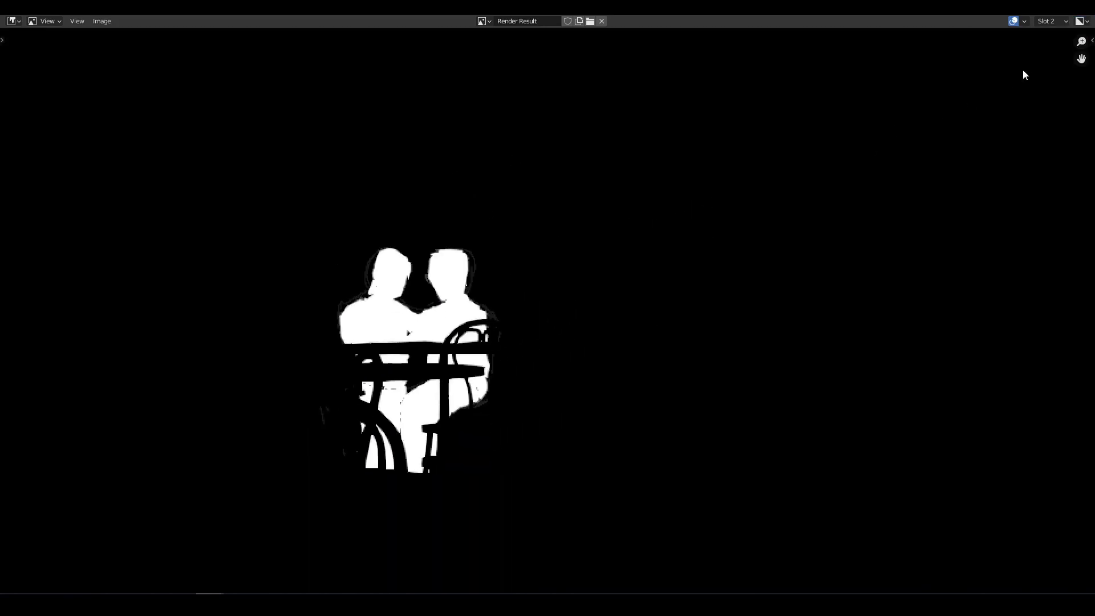
pyautogui.click(1081, 21)
pyautogui.click(1053, 34)
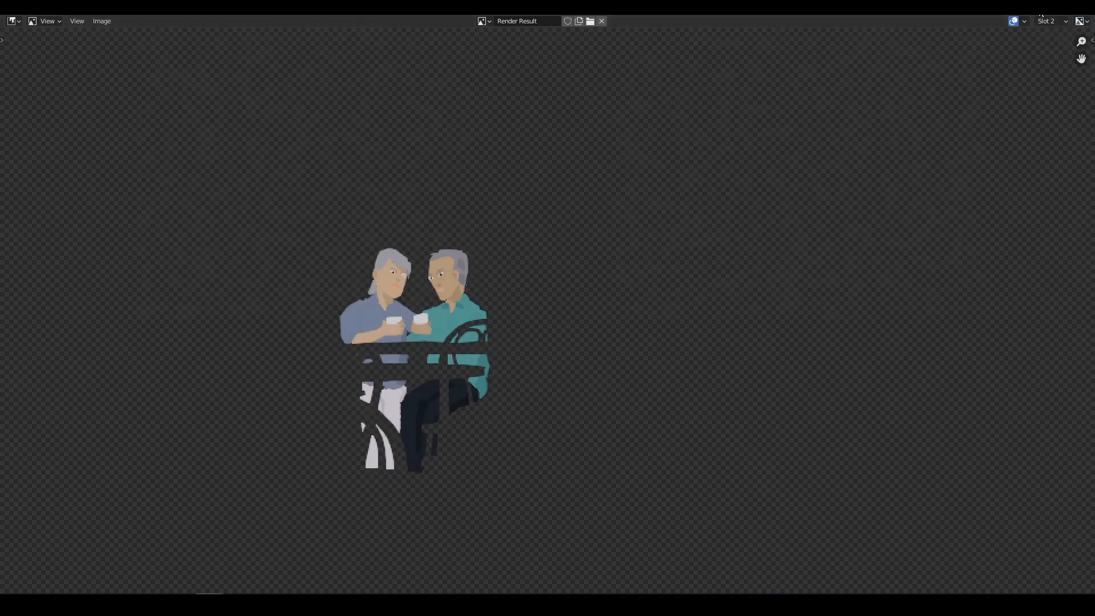
pyautogui.press('Escape')
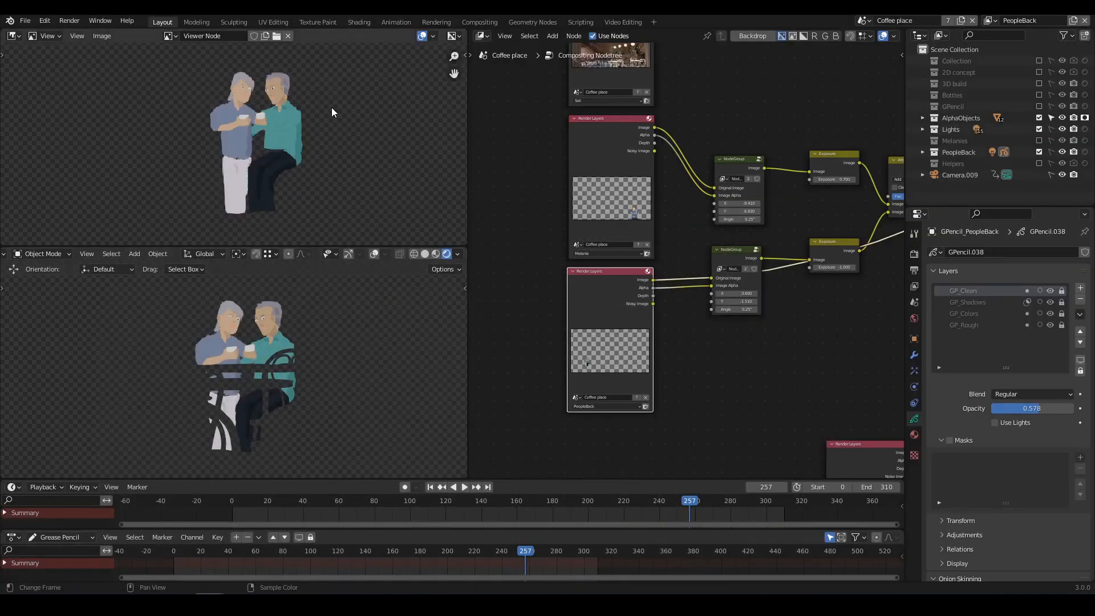
# Examine the whole compositing node tree, from the alpha matte inputs to the combined view layers
pyautogui.press('Home')
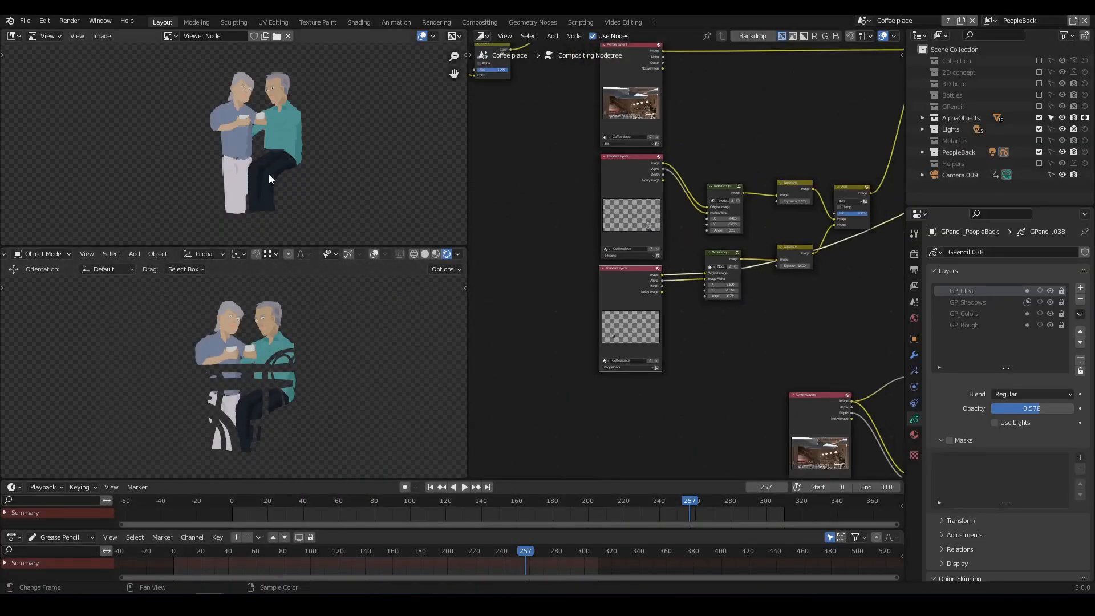
pyautogui.scroll(-5, 593, 202)
pyautogui.moveTo(766, 173); pyautogui.dragTo(589, 255, button='middle')
pyautogui.scroll(-3, 589, 254)
pyautogui.moveTo(703, 253); pyautogui.dragTo(763, 246, button='middle')
pyautogui.scroll(4, 683, 265)
pyautogui.moveTo(620, 257); pyautogui.dragTo(665, 207, button='middle')
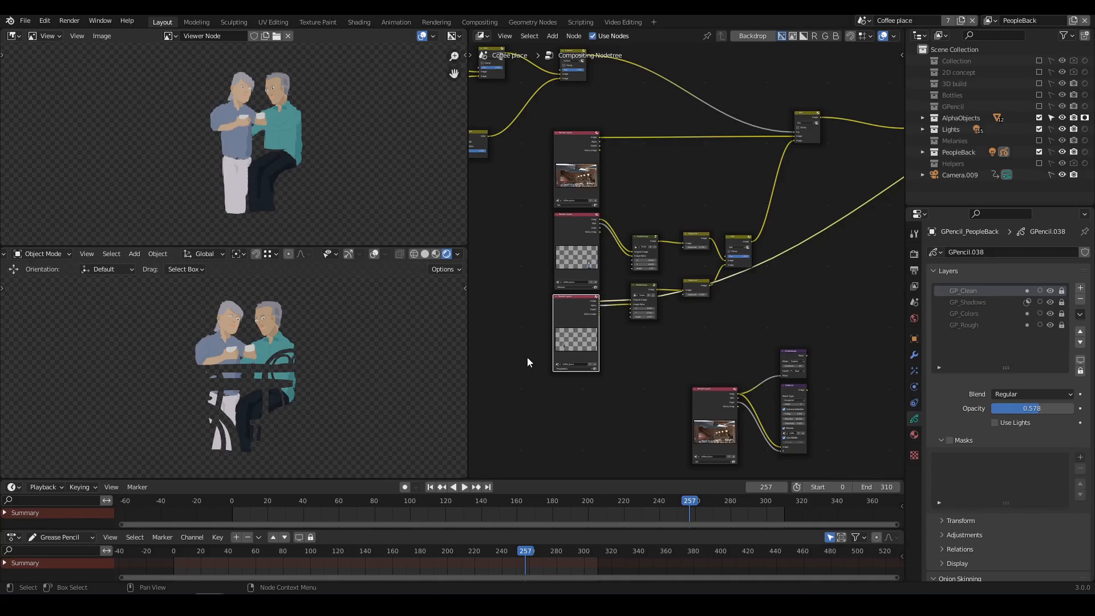
pyautogui.moveTo(508, 356); pyautogui.dragTo(553, 371, button='middle')
pyautogui.scroll(-1, 553, 371)
pyautogui.scroll(-5, 545, 350)
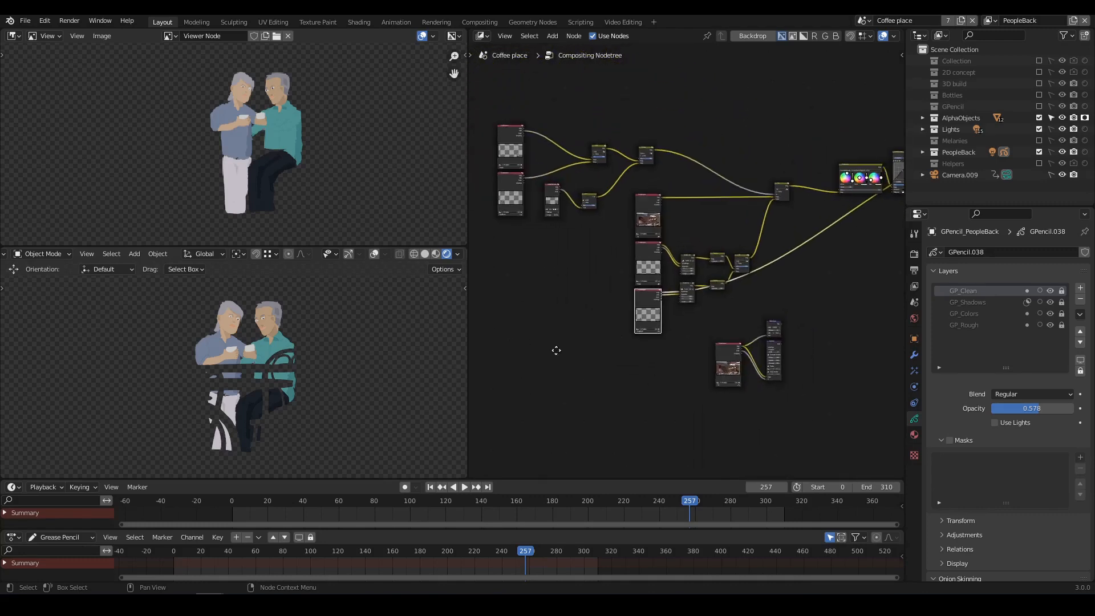